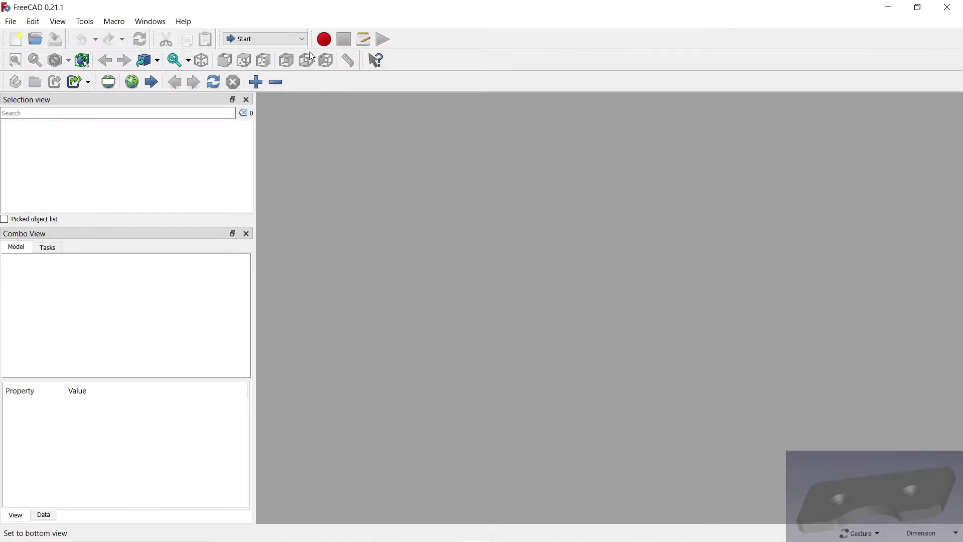
In Part Design, create a new document with a body and a sketch on the XY plane
left_click(302, 39)
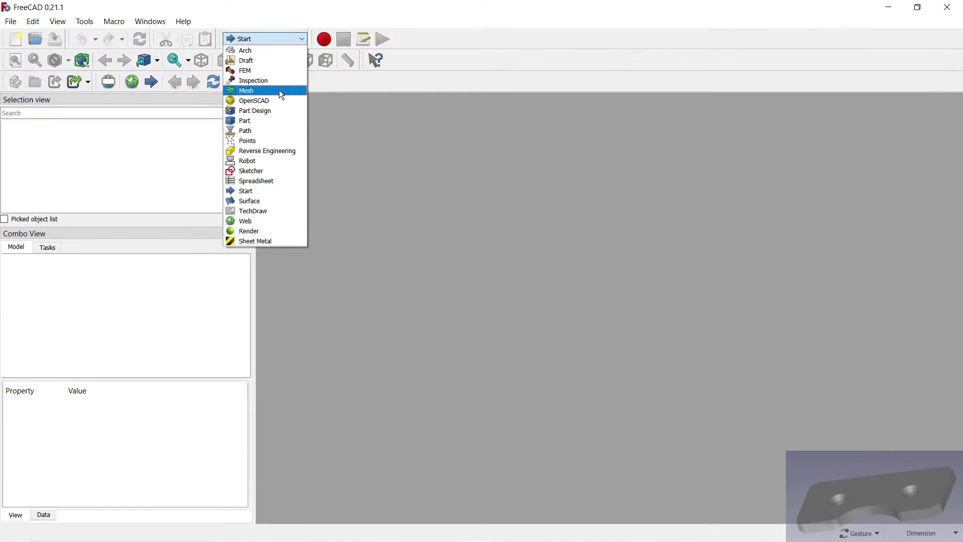
left_click(273, 110)
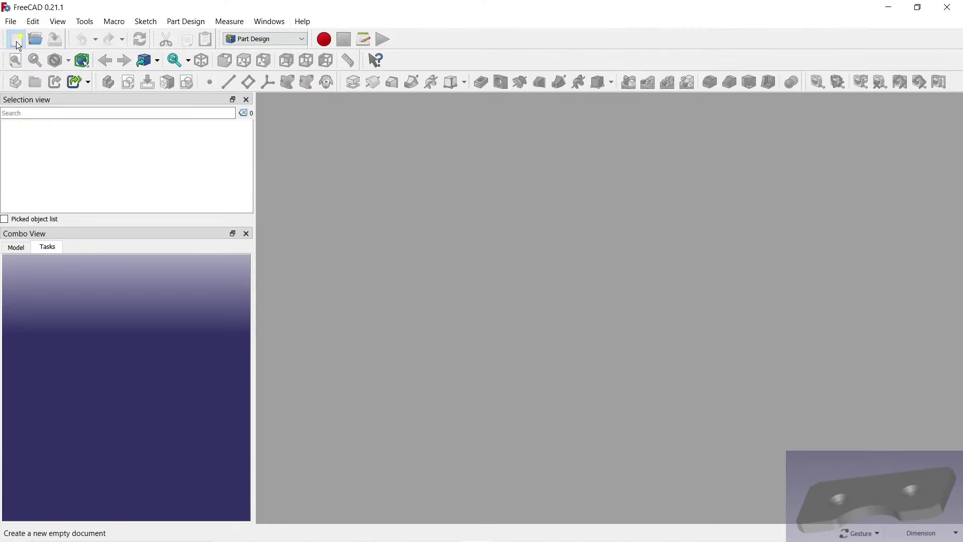
left_click(17, 42)
left_click(34, 288)
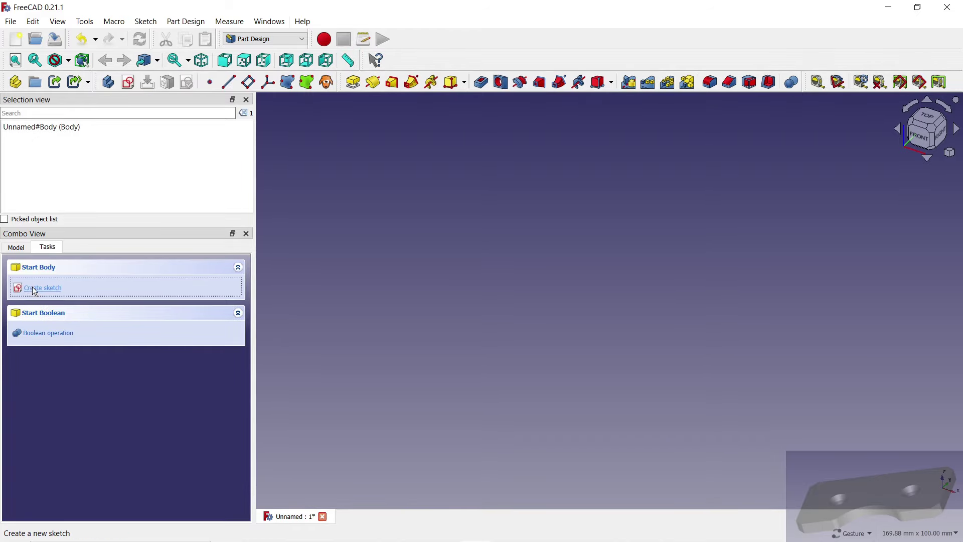
left_click(90, 275)
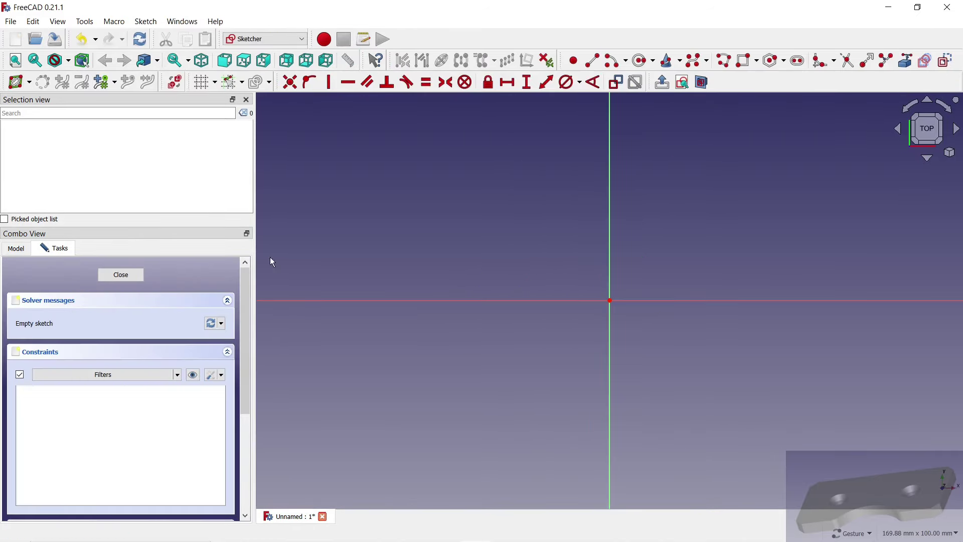
Draw a centred rectangle with its centre at the origin
left_click(755, 61)
left_click(757, 93)
left_click(610, 300)
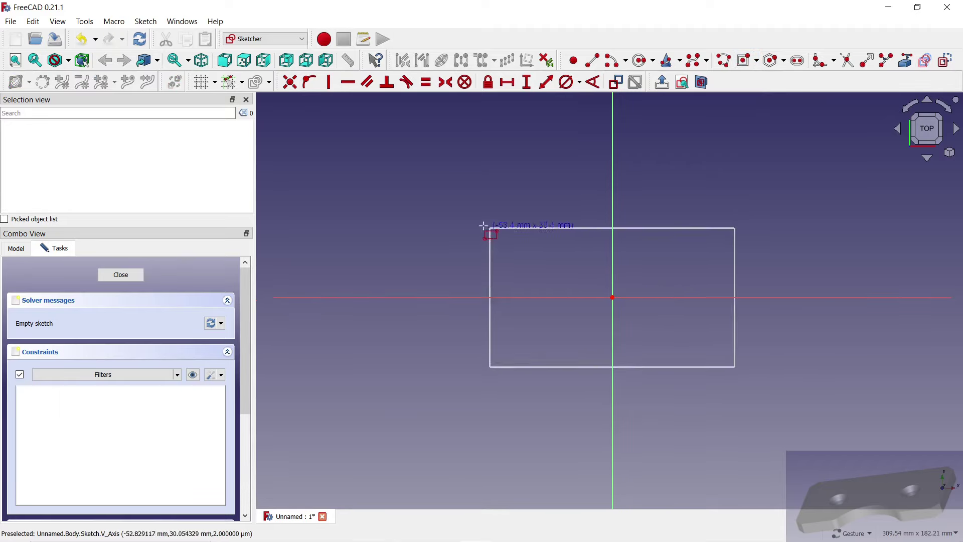
left_click(454, 215)
Dimension the rectangle to 200 mm wide and 100 mm high
left_click(507, 82)
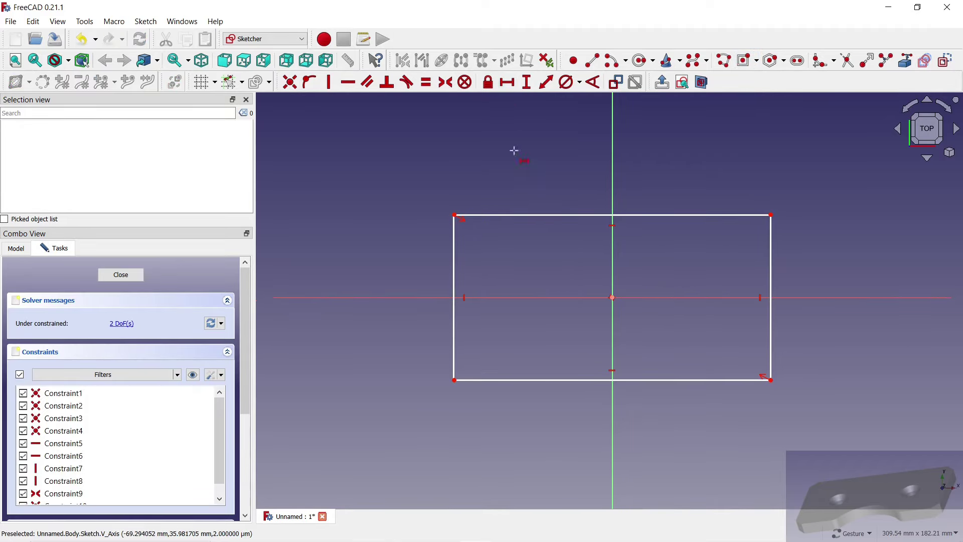
left_click(515, 215)
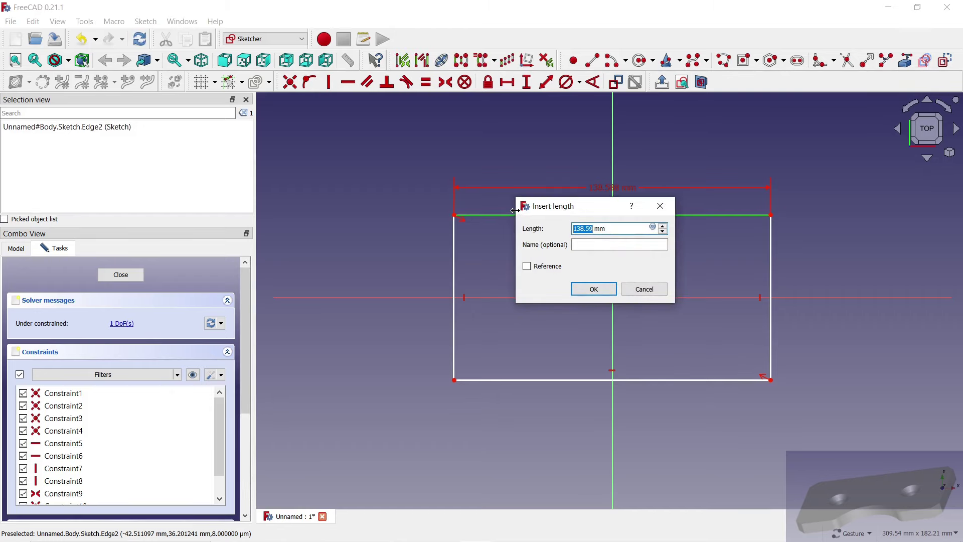
left_click(602, 289)
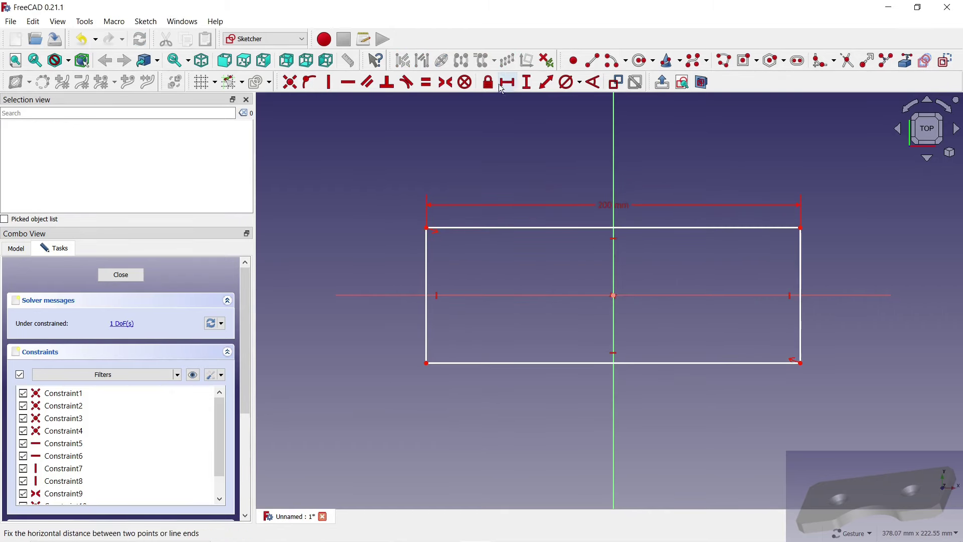
left_click(427, 256)
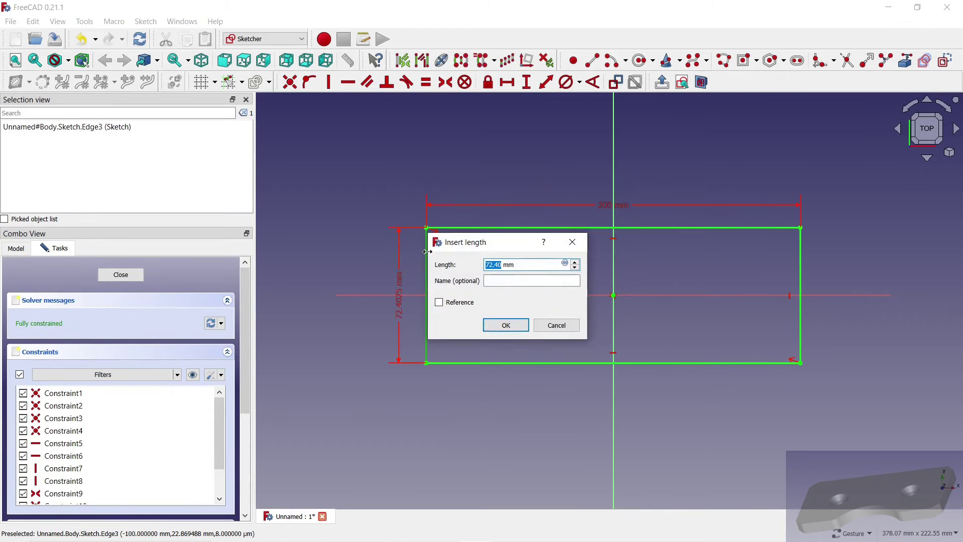
type("0")
left_click(505, 325)
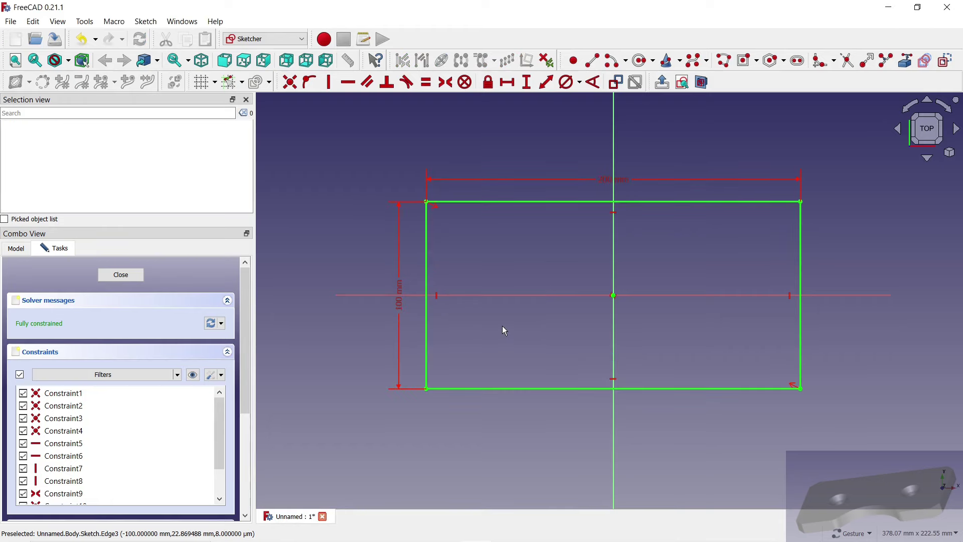
left_click(640, 60)
scroll(534, 136, "down", 2)
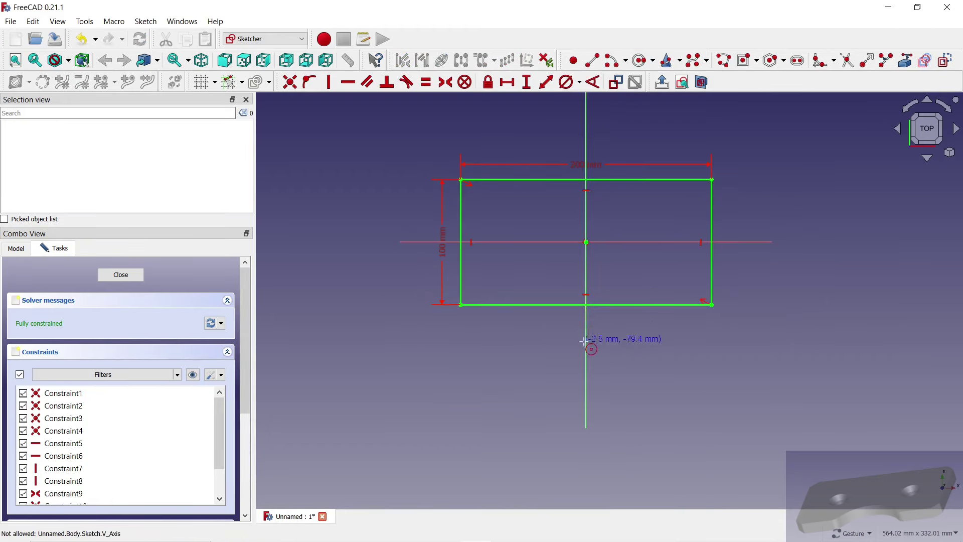
Draw a 100 mm diameter circle centred on the vertical axis below the rectangle
left_click(586, 359)
left_click(641, 393)
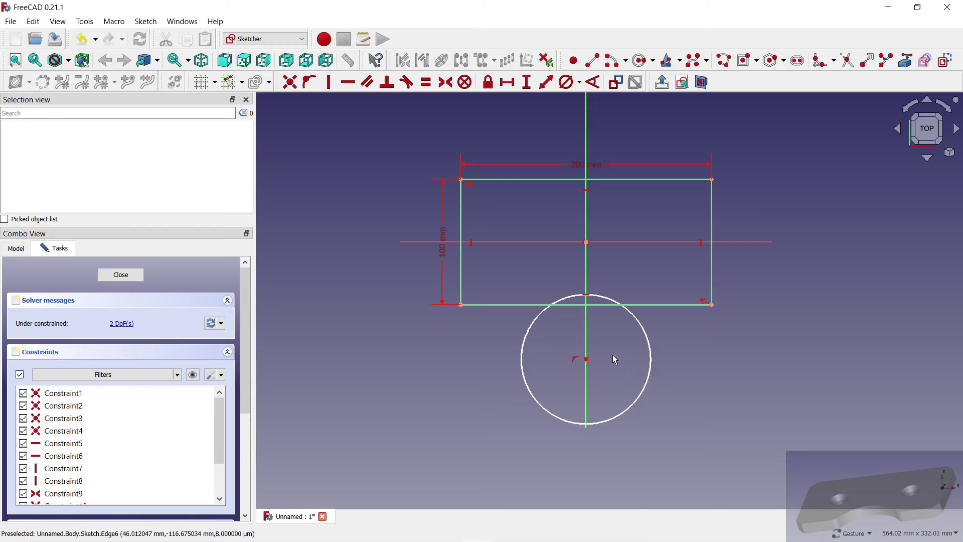
left_click(650, 368)
type("100")
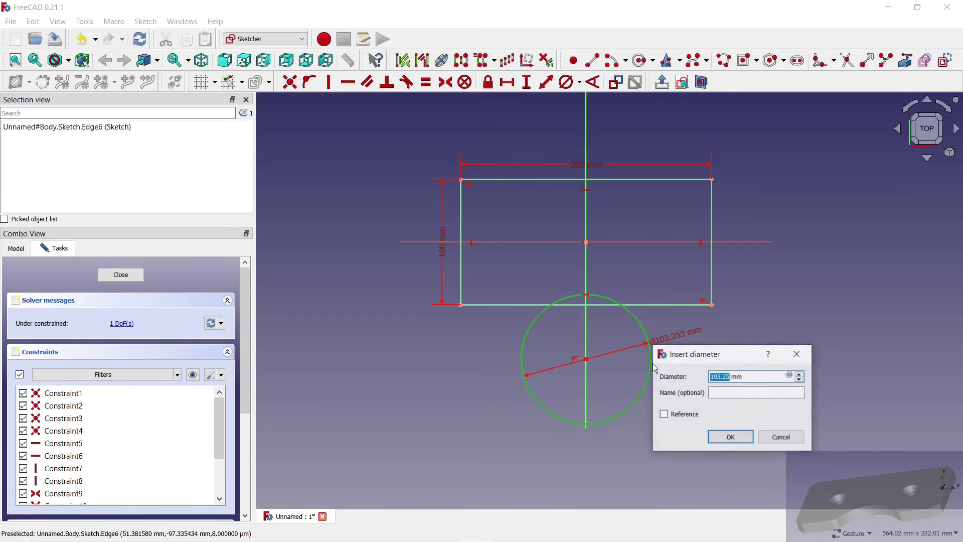
left_click(731, 437)
scroll(639, 369, "up", 2)
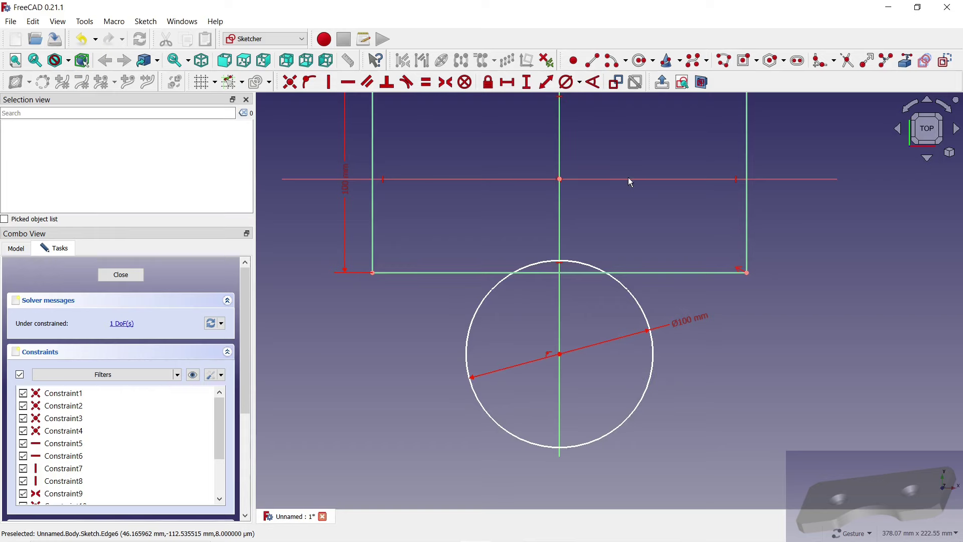
Constrain the circle centre 75 mm vertically below the sketch origin
left_click(526, 82)
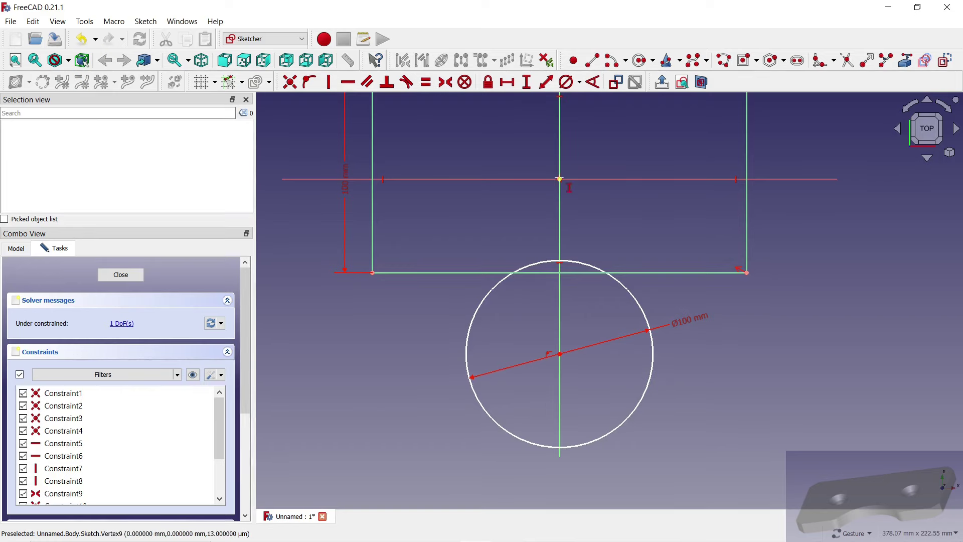
left_click(560, 179)
left_click(560, 354)
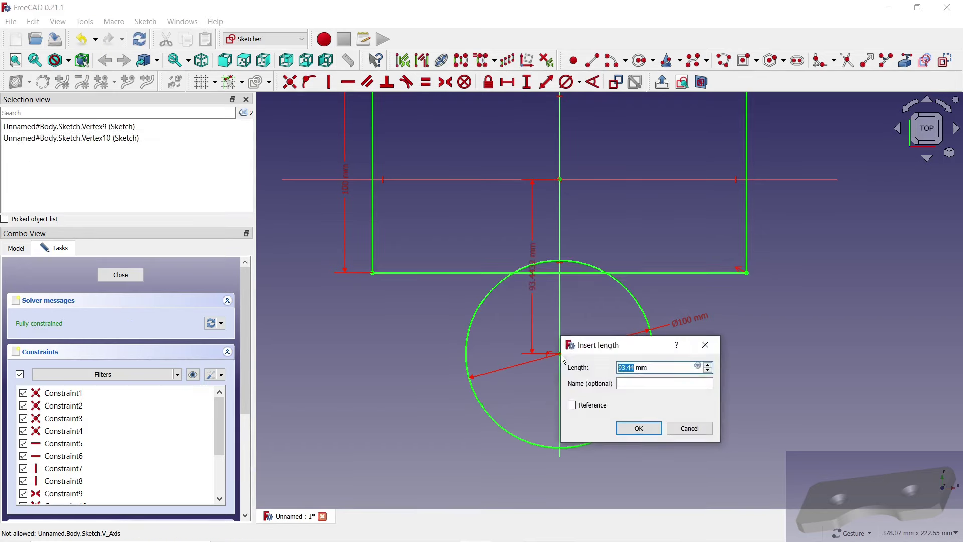
type("75")
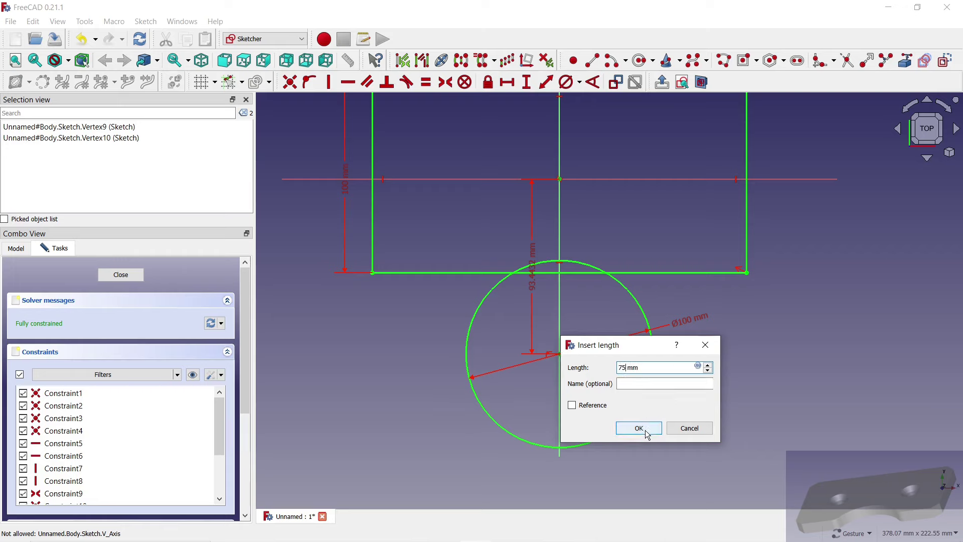
left_click(639, 428)
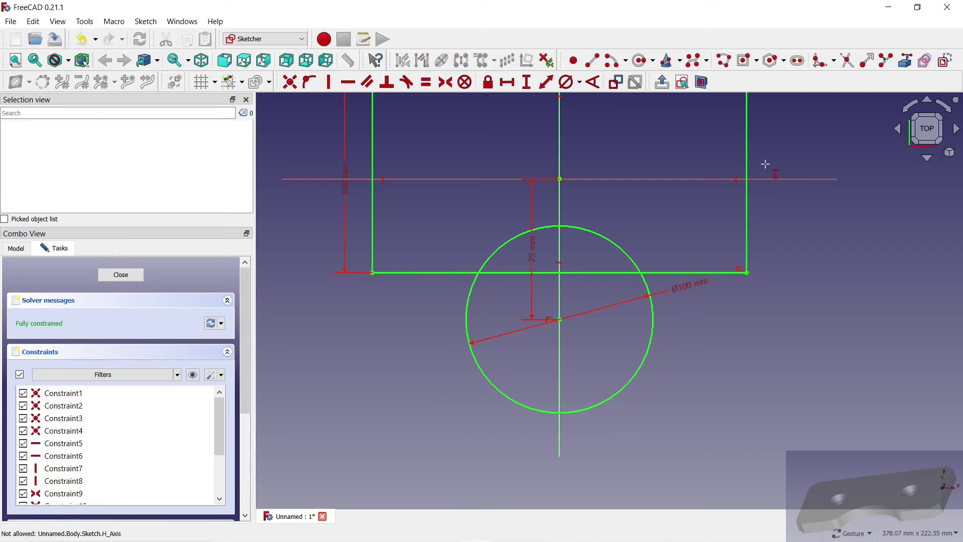
Trim away the circle's lower arc and the bottom line segment beneath it
left_click(851, 62)
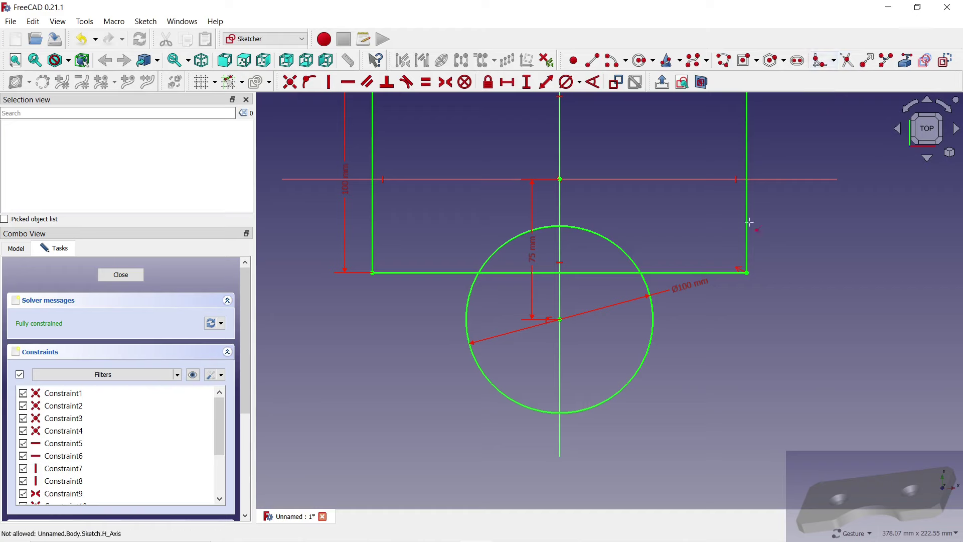
left_click(654, 336)
left_click(605, 275)
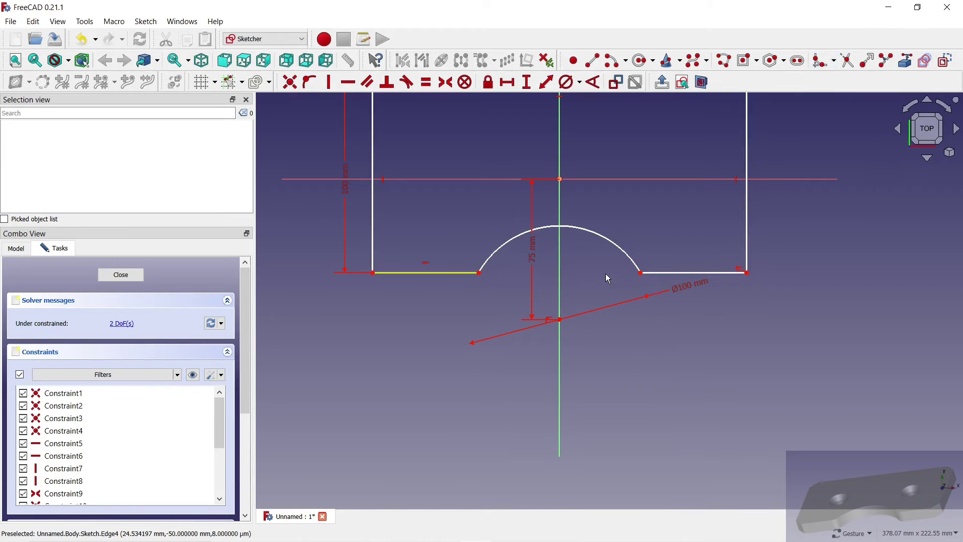
scroll(630, 326, "down", 1)
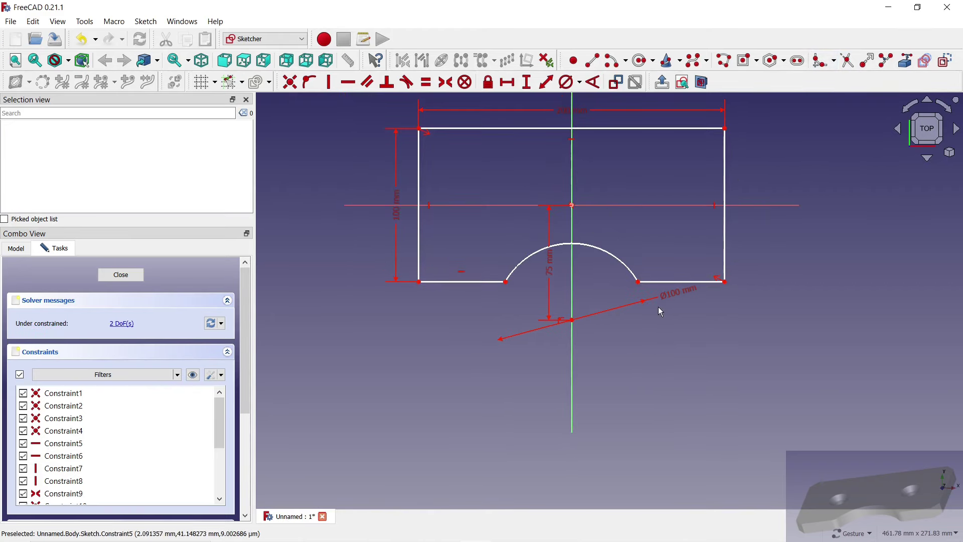
Drag the Ø100, 100 mm and 75 mm dimension labels out of the way
left_click_drag(657, 306, 654, 243)
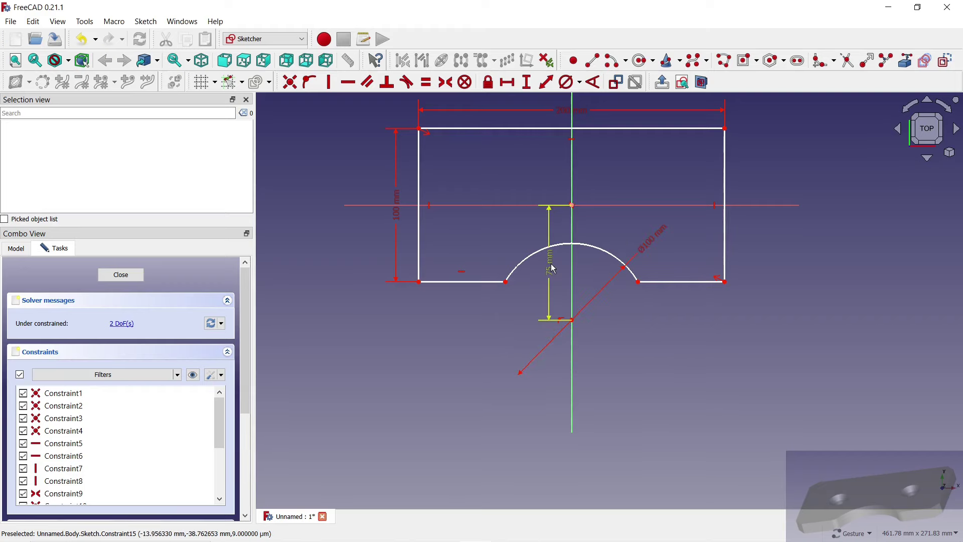
left_click_drag(396, 219, 352, 219)
left_click_drag(554, 270, 395, 259)
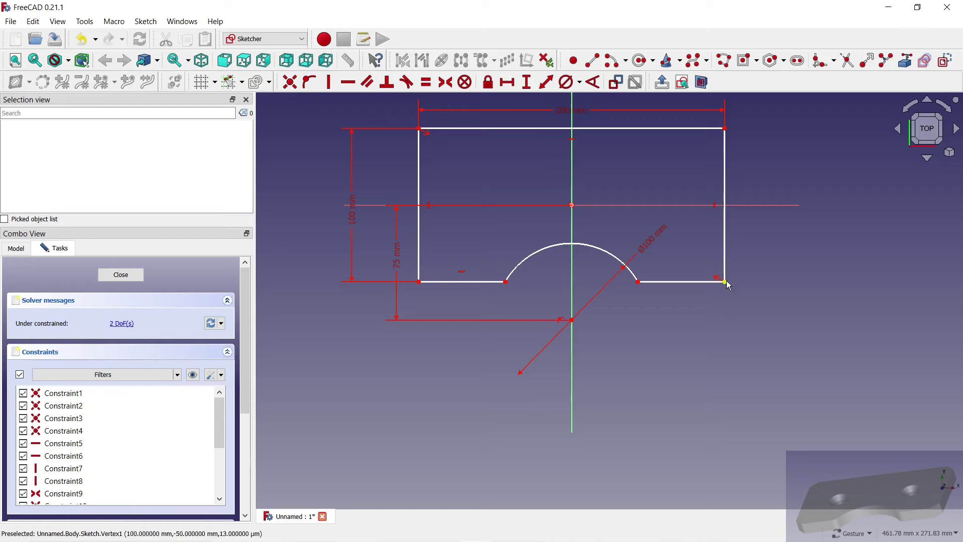
left_click_drag(725, 282, 723, 281)
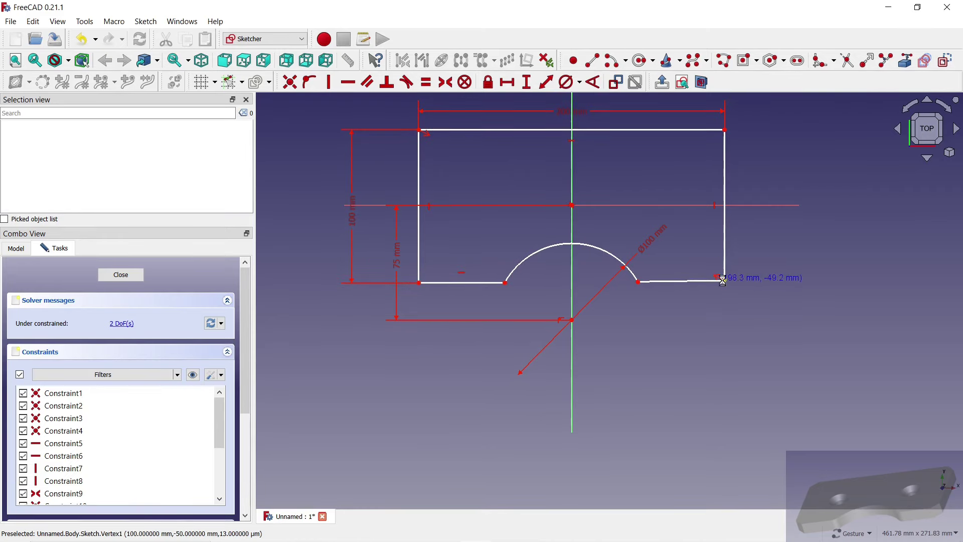
Make the bottom-right edge horizontal and both bottom edges equal, then sketch a small circle
left_click(686, 282)
left_click(348, 82)
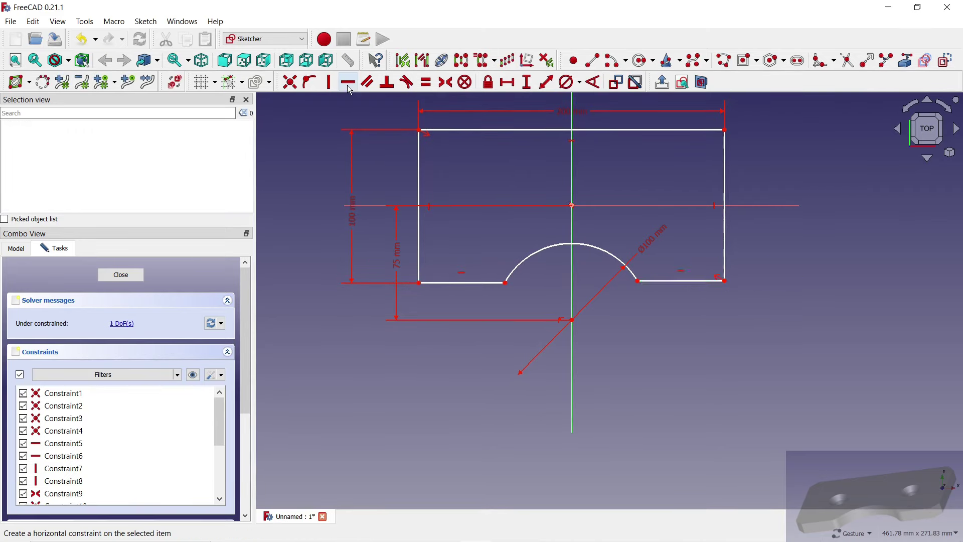
left_click_drag(725, 281, 737, 303)
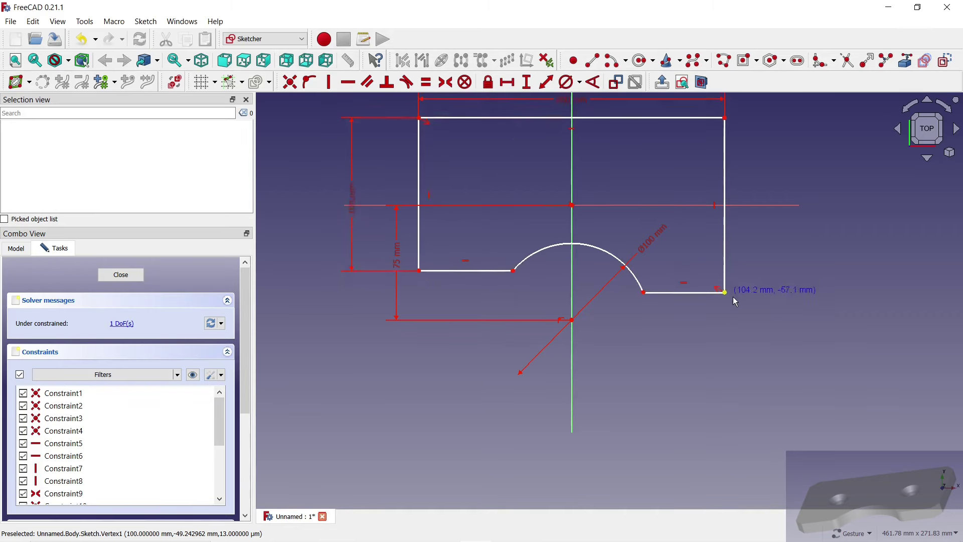
left_click(488, 266)
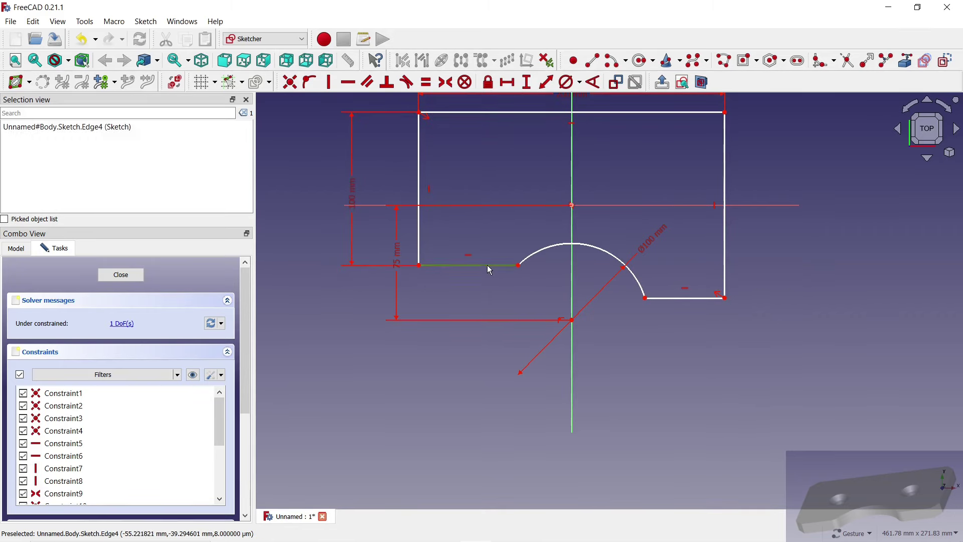
left_click(697, 298)
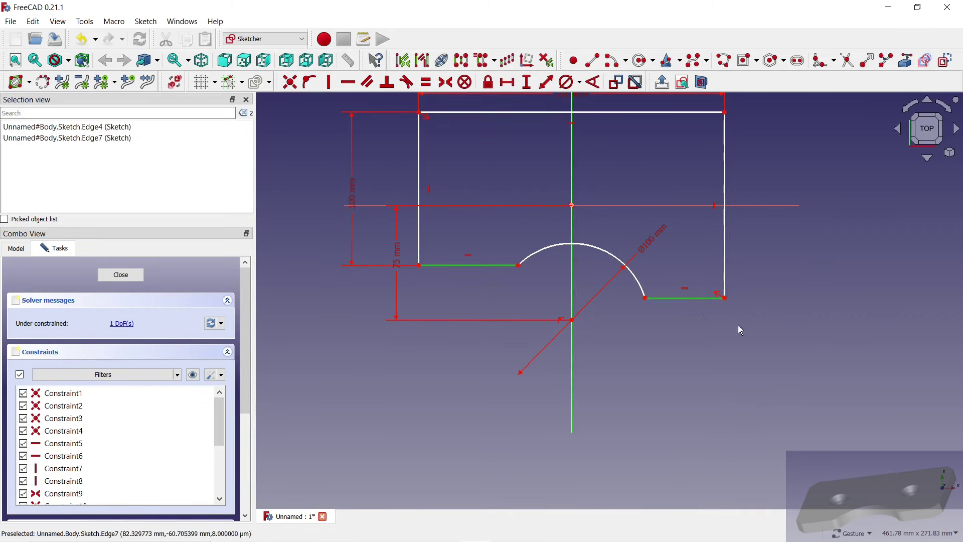
left_click(426, 82)
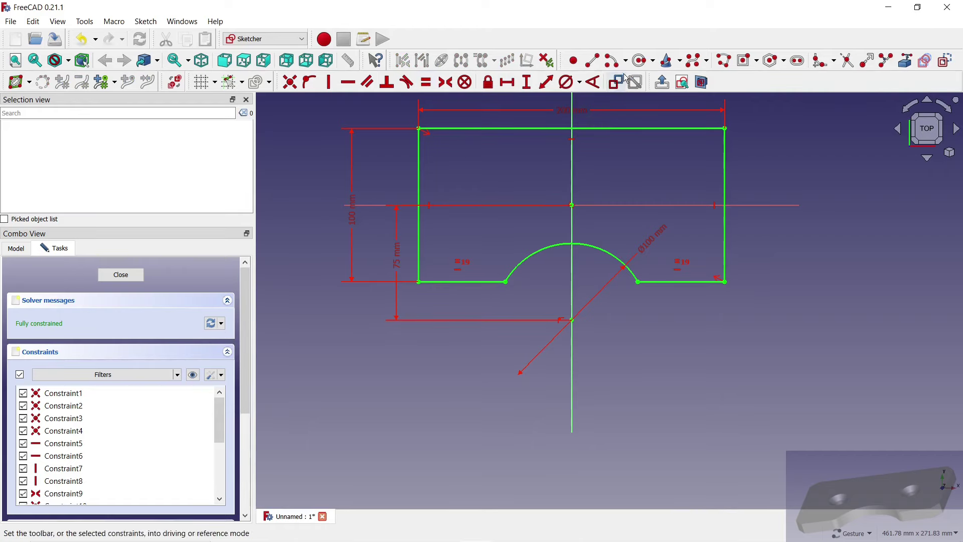
left_click(643, 60)
left_click(500, 162)
Add a second circle and make both circles equal with a 15 mm diameter
left_click(614, 176)
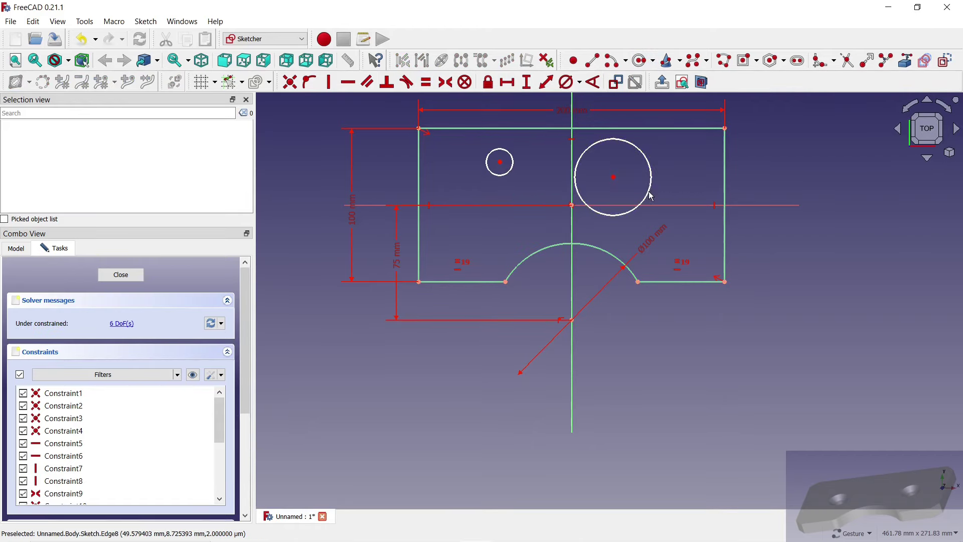
left_click(652, 176)
scroll(560, 172, "up", 2)
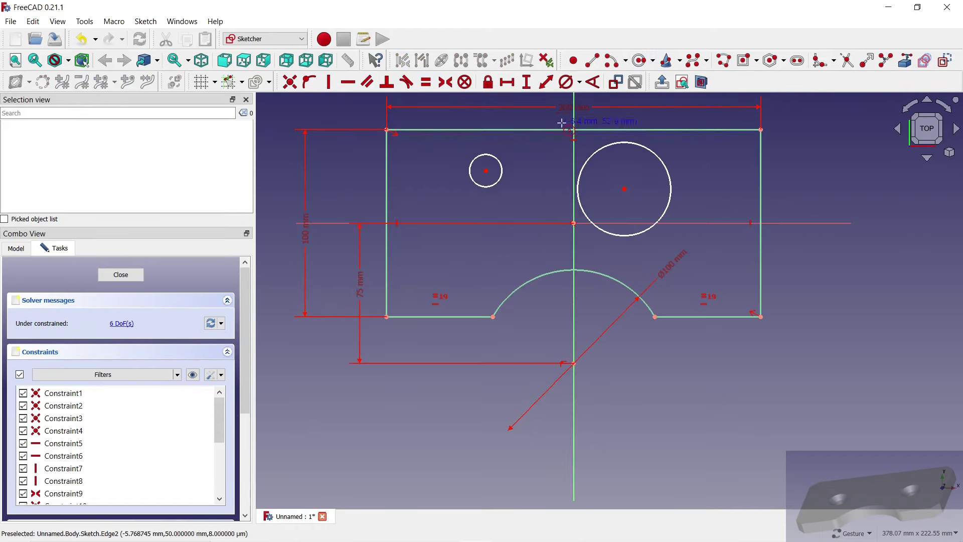
left_click(498, 162)
left_click(600, 151)
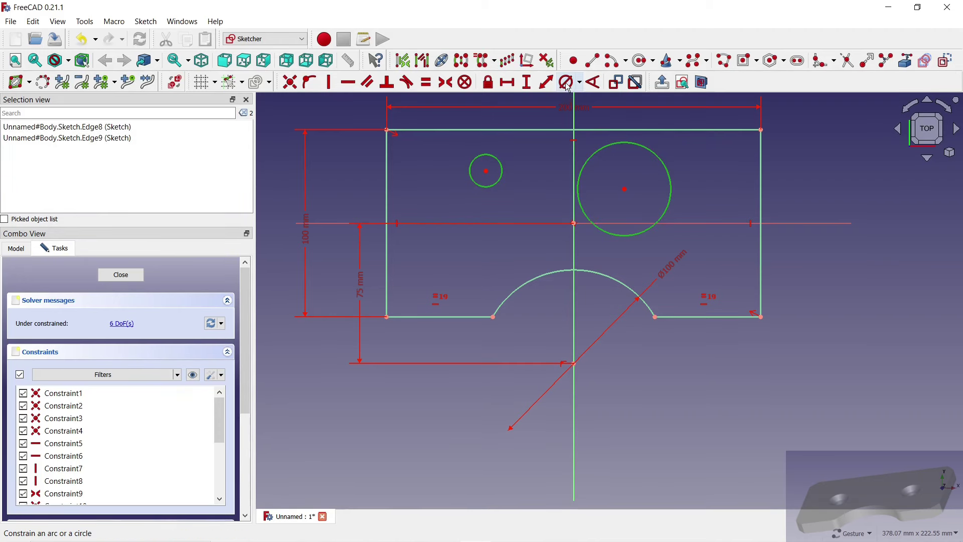
left_click(565, 82)
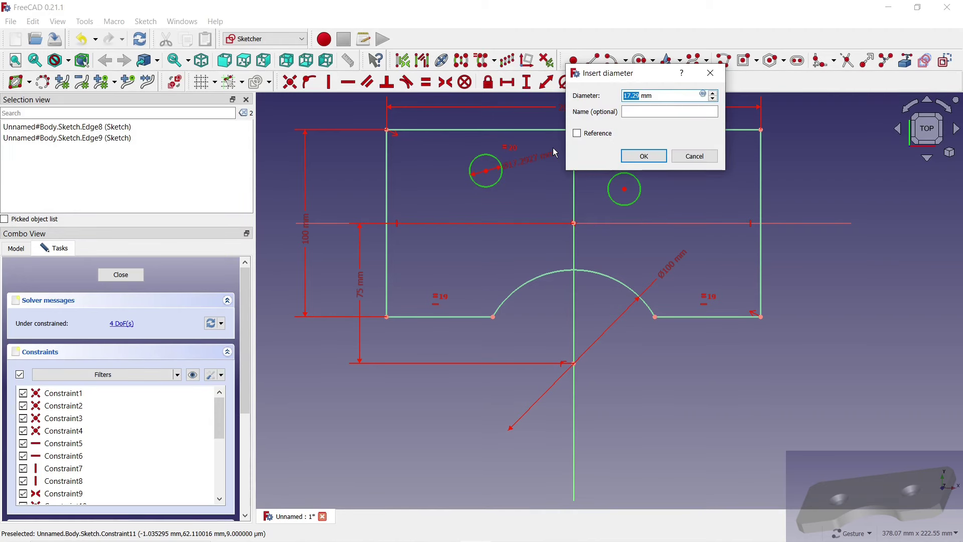
type("15")
left_click(635, 158)
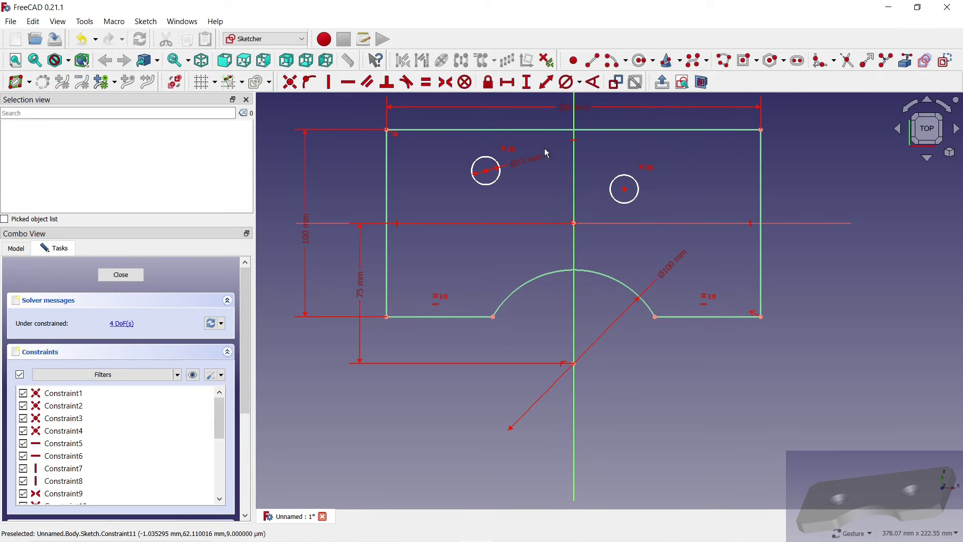
Make the circle centres symmetric about the vertical axis and place them on the horizontal axis
scroll(543, 148, "up", 2)
left_click(464, 184)
left_click(670, 211)
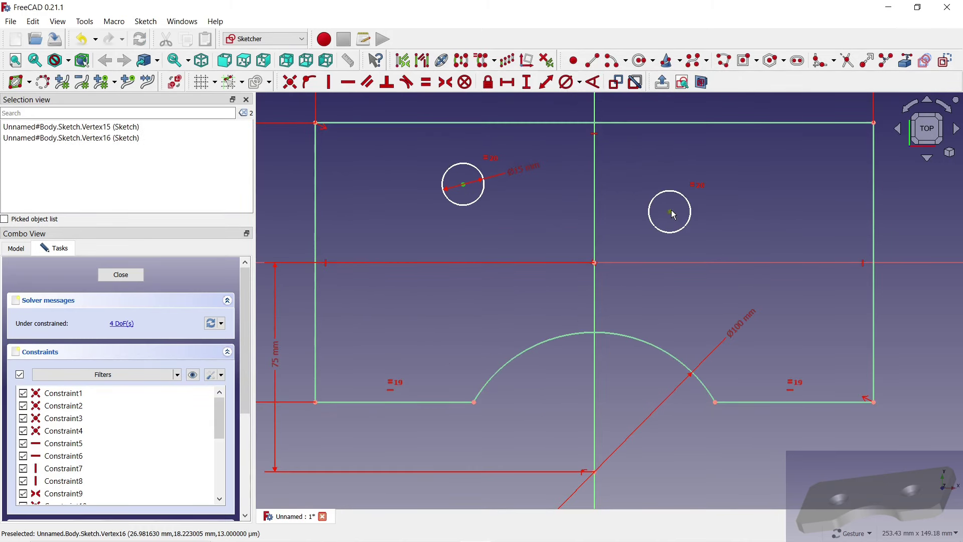
left_click(593, 198)
left_click(450, 83)
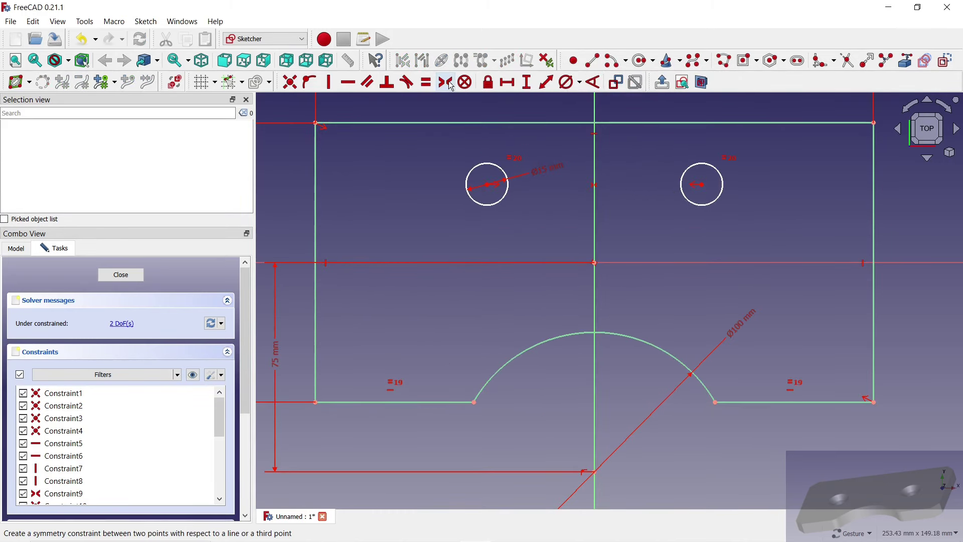
left_click(487, 184)
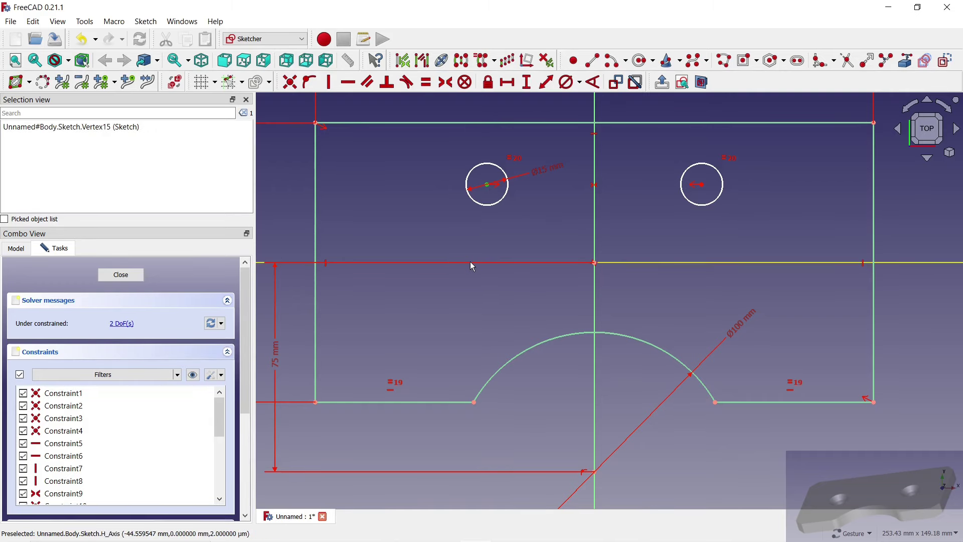
left_click(640, 267)
left_click(309, 82)
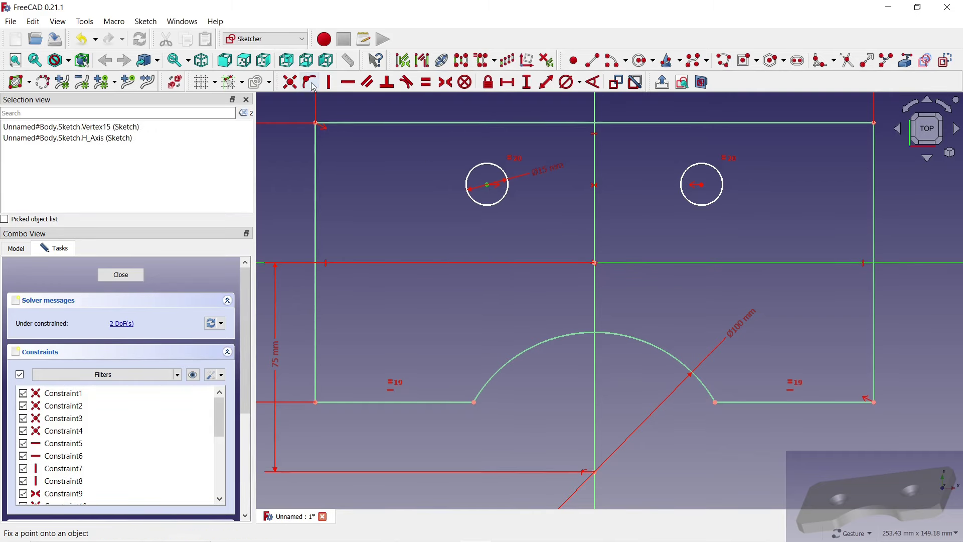
left_click_drag(702, 263, 721, 250)
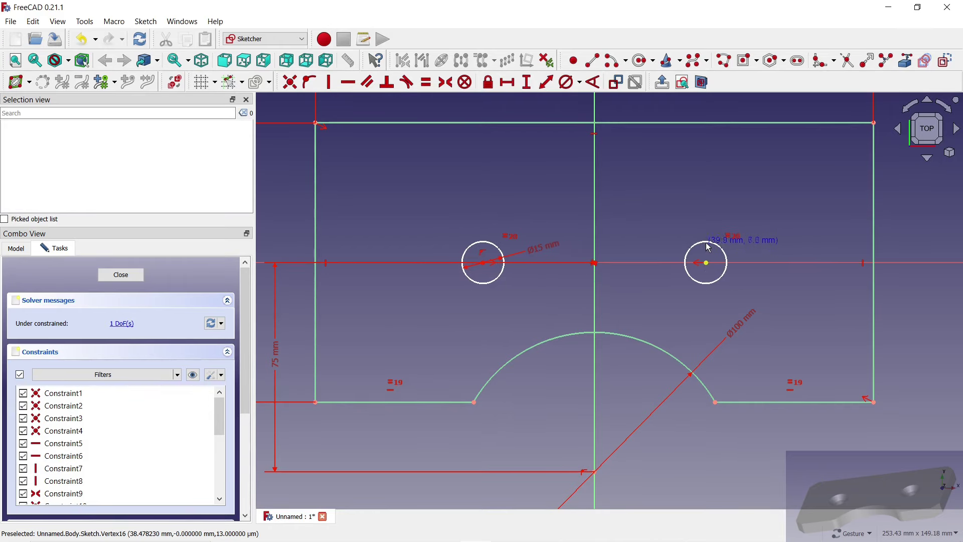
Set a 100 mm horizontal distance between the two circle centres
left_click(507, 81)
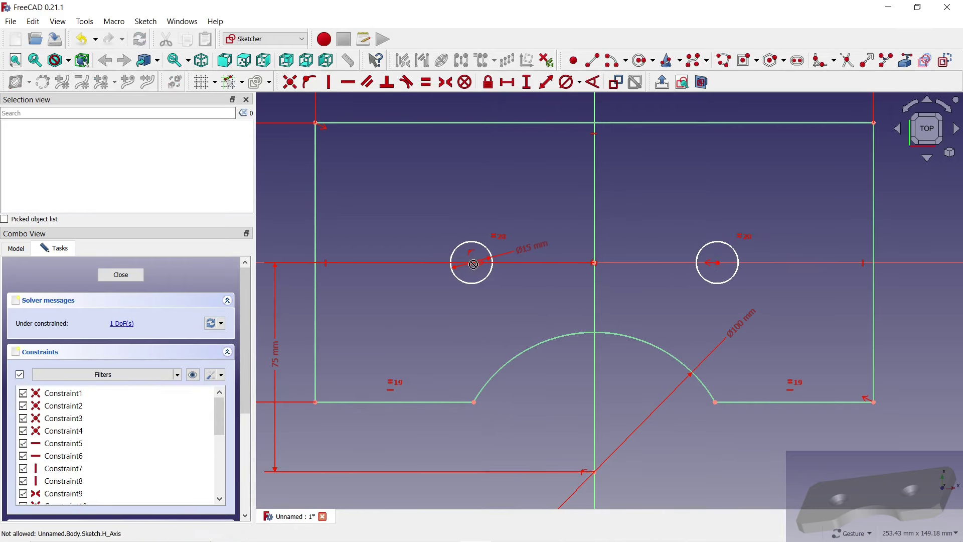
left_click(471, 263)
left_click(720, 264)
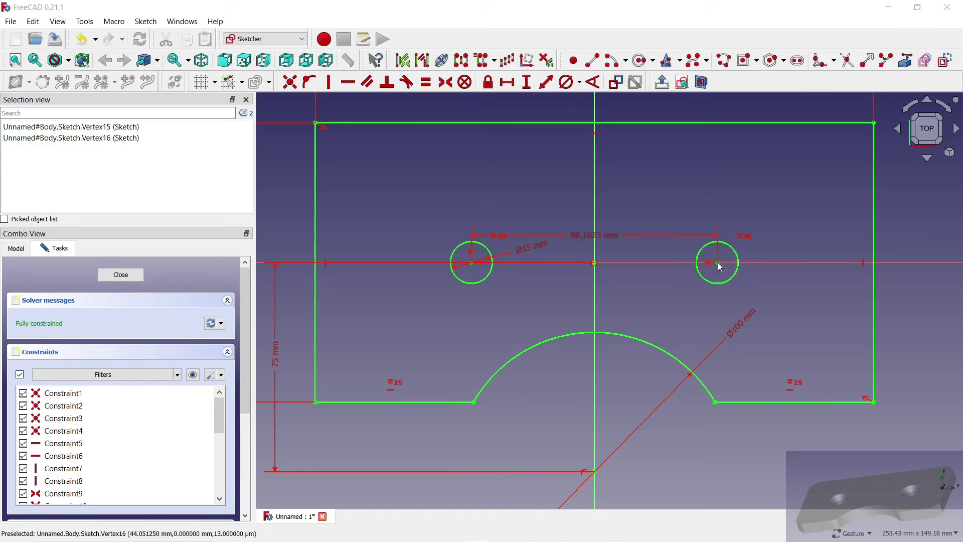
type("100")
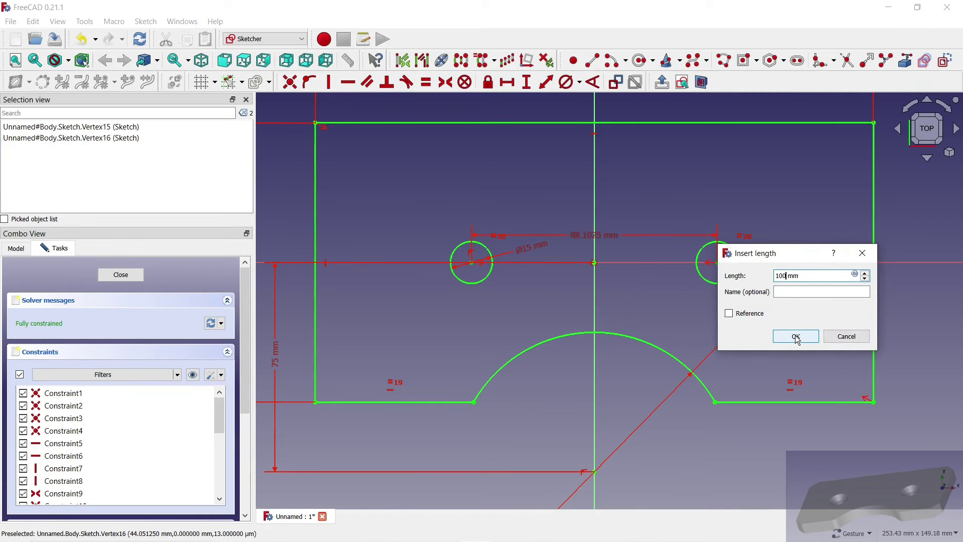
left_click(796, 336)
left_click_drag(600, 235, 606, 200)
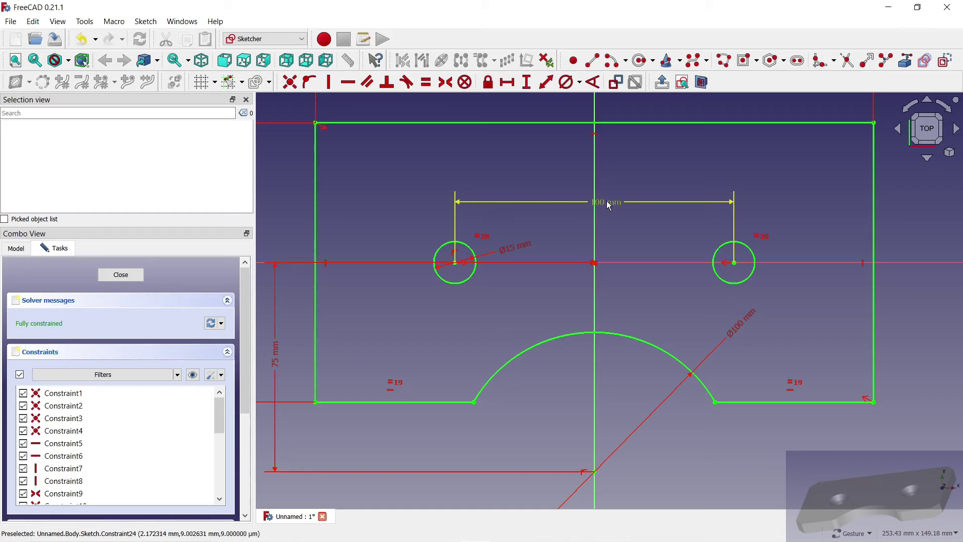
Close the sketch and pad it into a 15 mm thick plate
left_click(120, 276)
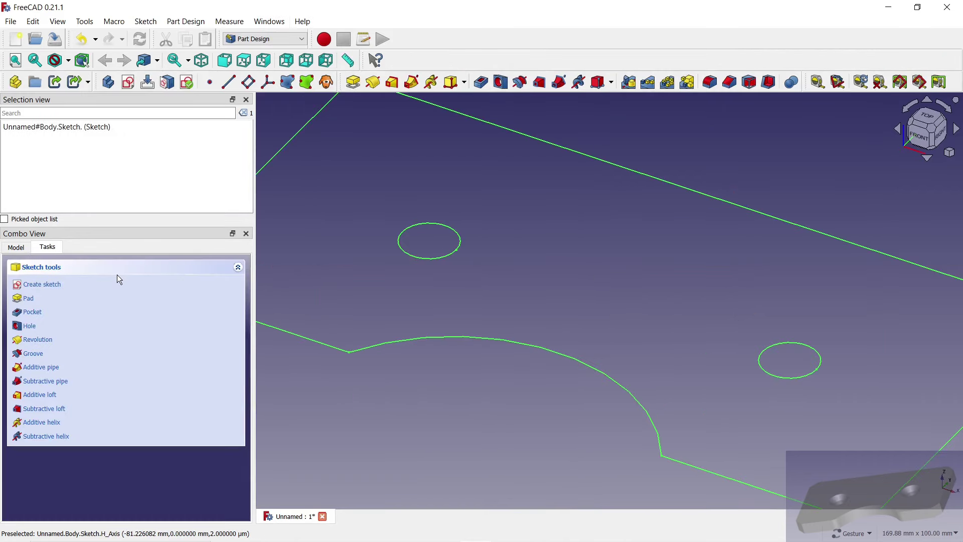
left_click(353, 83)
left_click(232, 337)
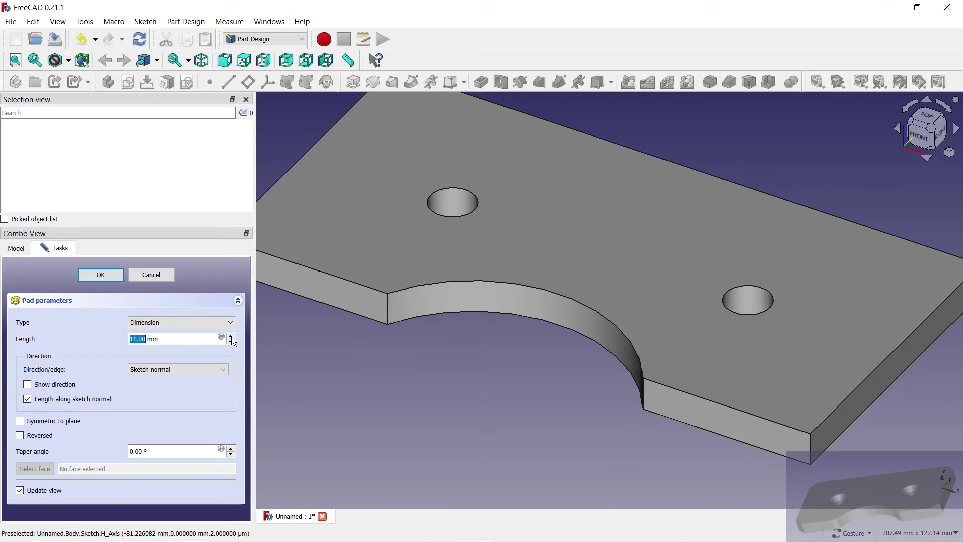
left_click(232, 337)
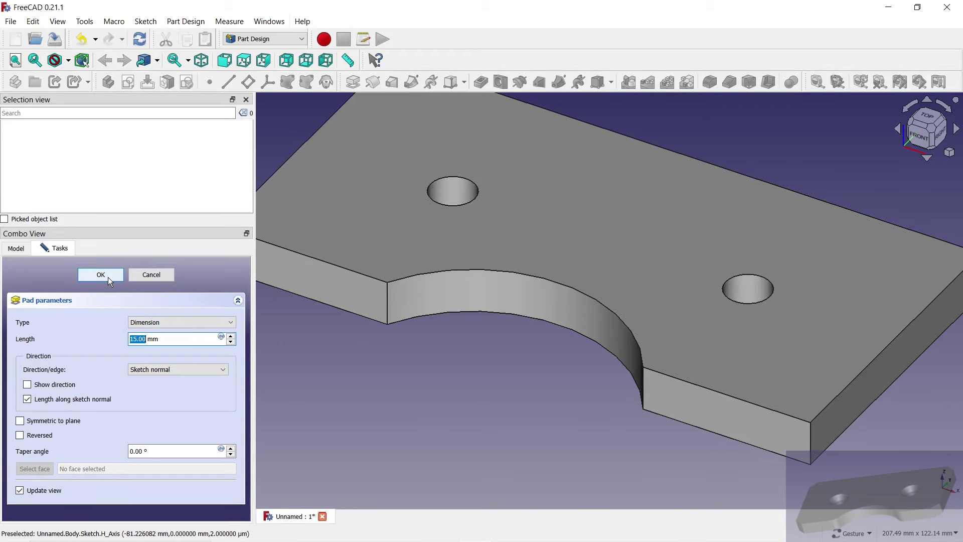
left_click(108, 275)
Chamfer the top edges of both holes by 6 mm
left_click(444, 179)
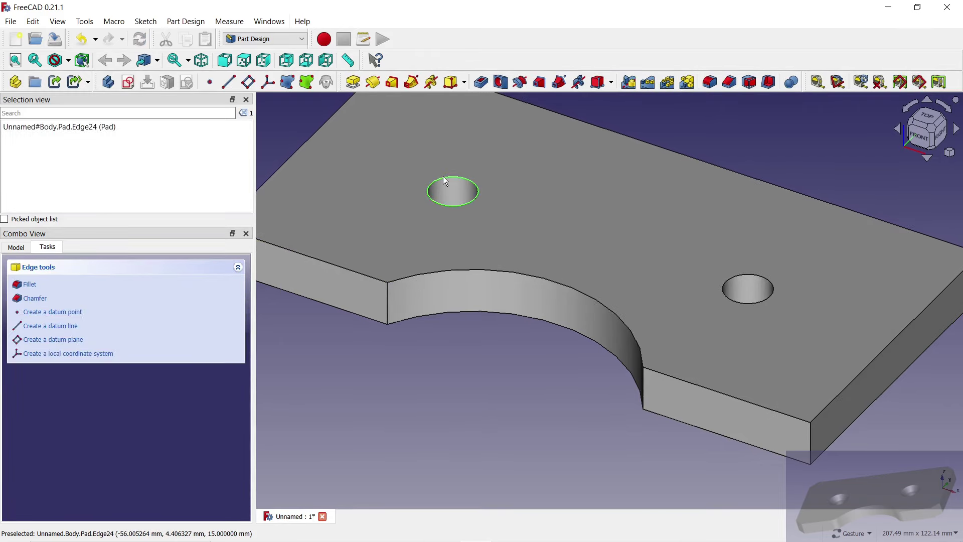
left_click(737, 280)
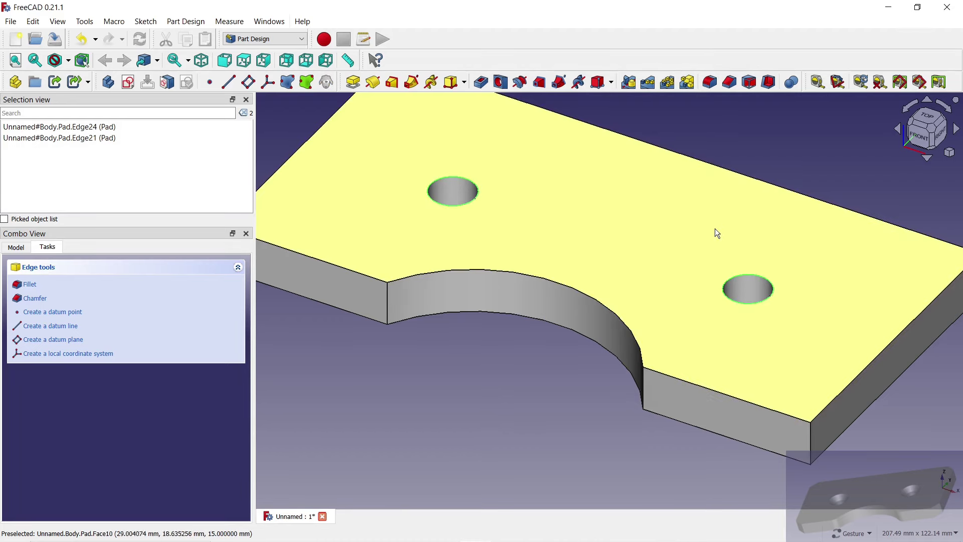
left_click(729, 82)
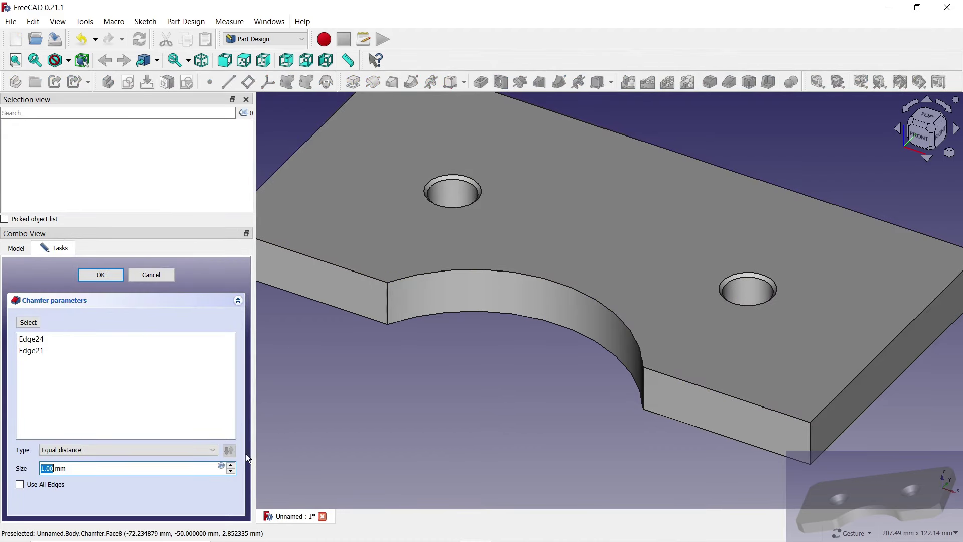
left_click(232, 465)
left_click(232, 466)
left_click(232, 465)
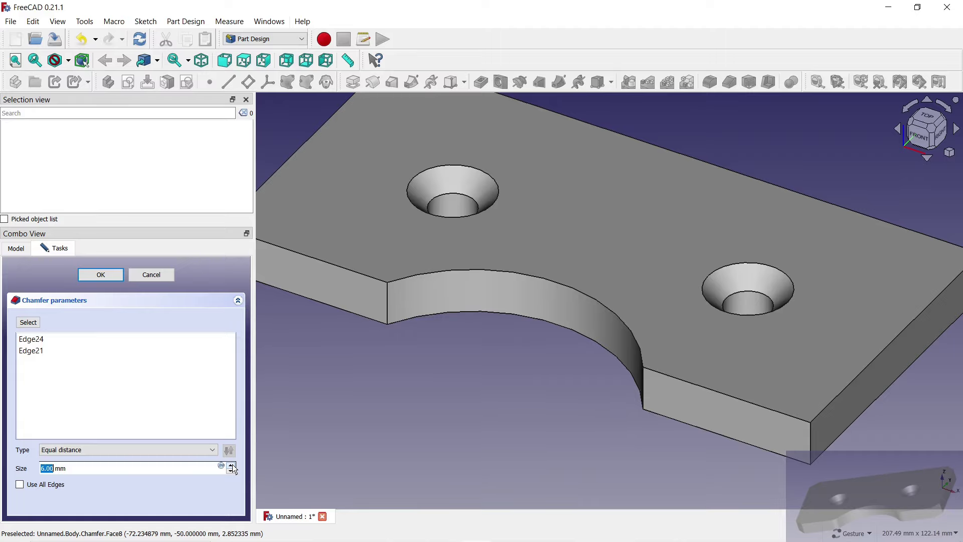
left_click(108, 275)
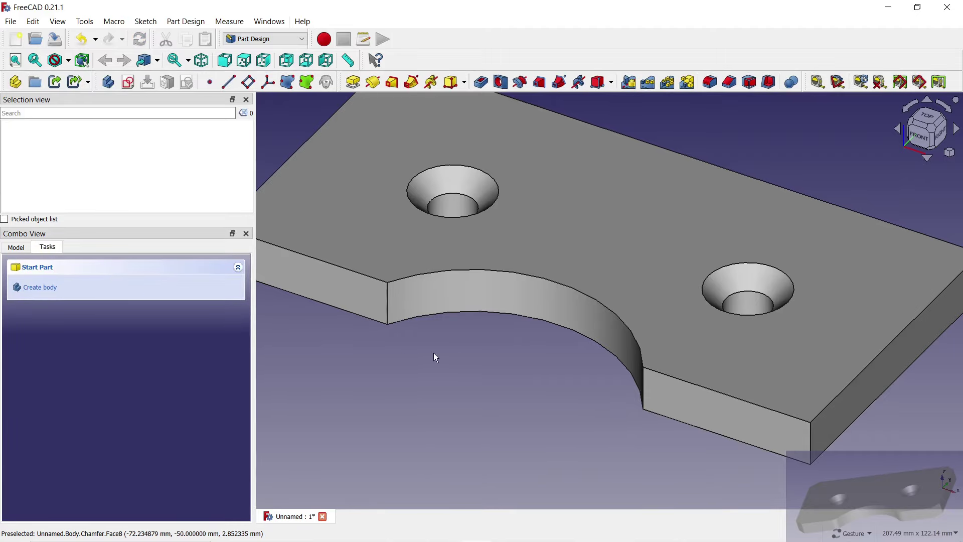
Chamfer the plate's four corner edges by 10 mm
mouse_move(435, 354)
left_mouse_down()
mouse_move(465, 407)
mouse_move(426, 336)
left_mouse_up()
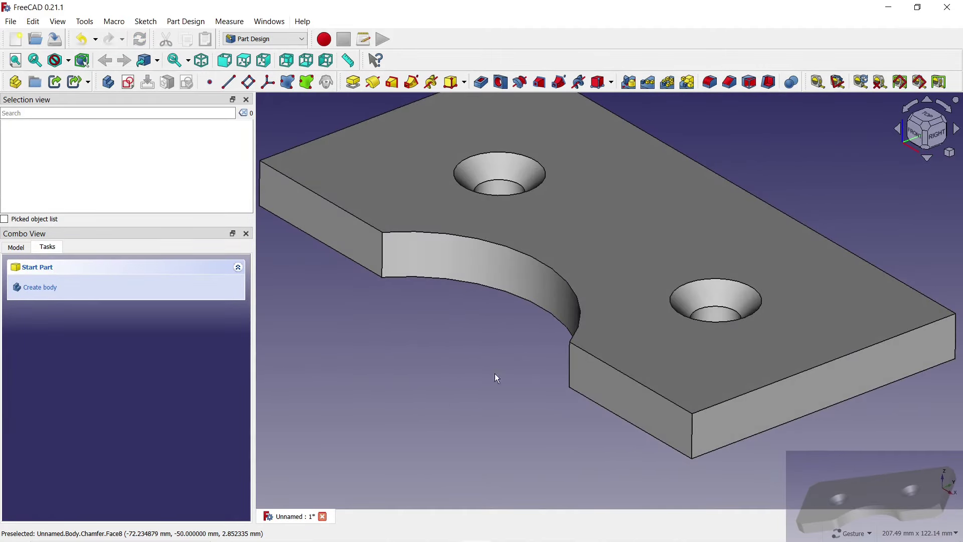
left_click(693, 434)
mouse_move(732, 441)
left_mouse_down()
mouse_move(708, 440)
mouse_move(633, 403)
left_mouse_up()
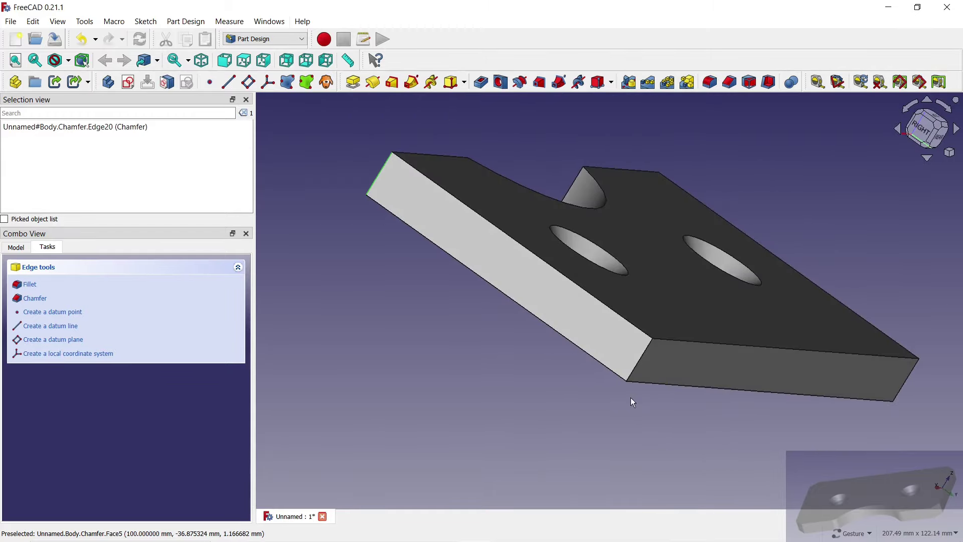
left_click(634, 371, "ctrl")
mouse_move(859, 435)
left_mouse_down()
mouse_move(582, 327)
mouse_move(509, 371)
left_mouse_up()
left_click(597, 306, "ctrl")
left_click(513, 362, "ctrl")
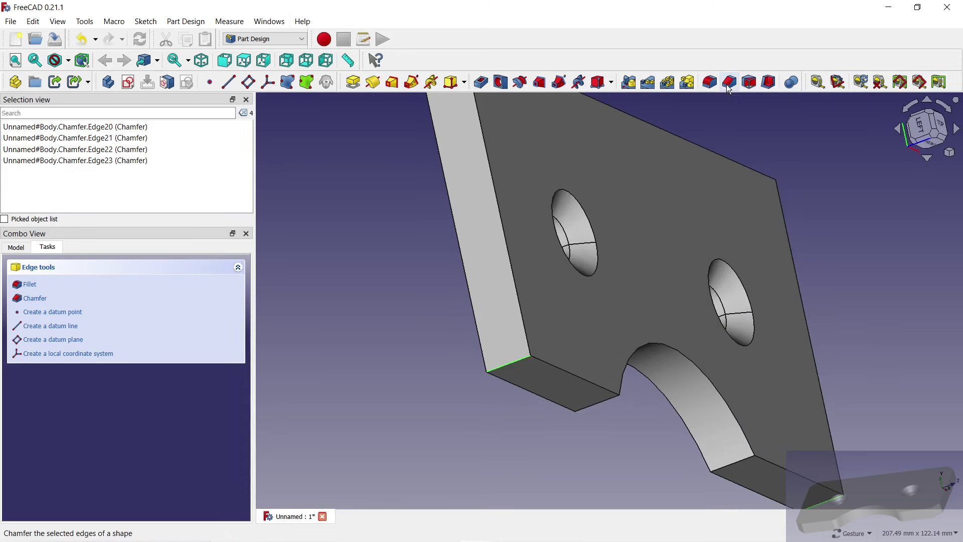
left_click(730, 89)
scroll(232, 467, "up", 4)
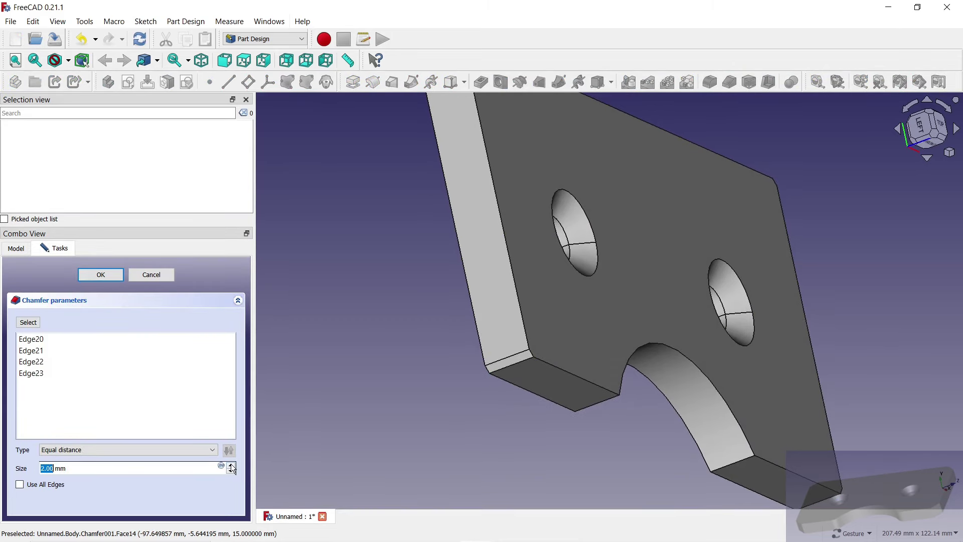
scroll(230, 463, "up", 3)
scroll(231, 464, "up", 2)
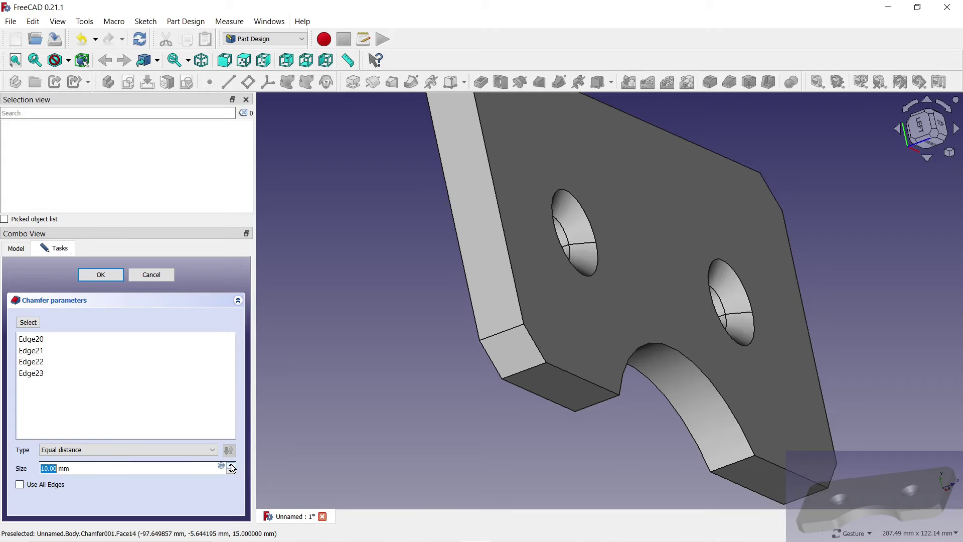
left_click(101, 275)
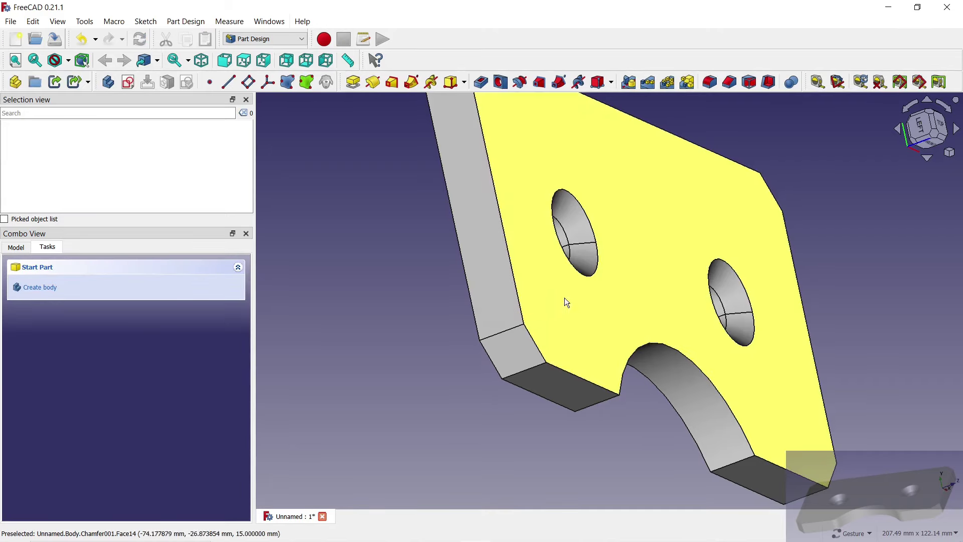
Fillet the notch's two corner edges with a 10 mm radius
left_click(941, 128)
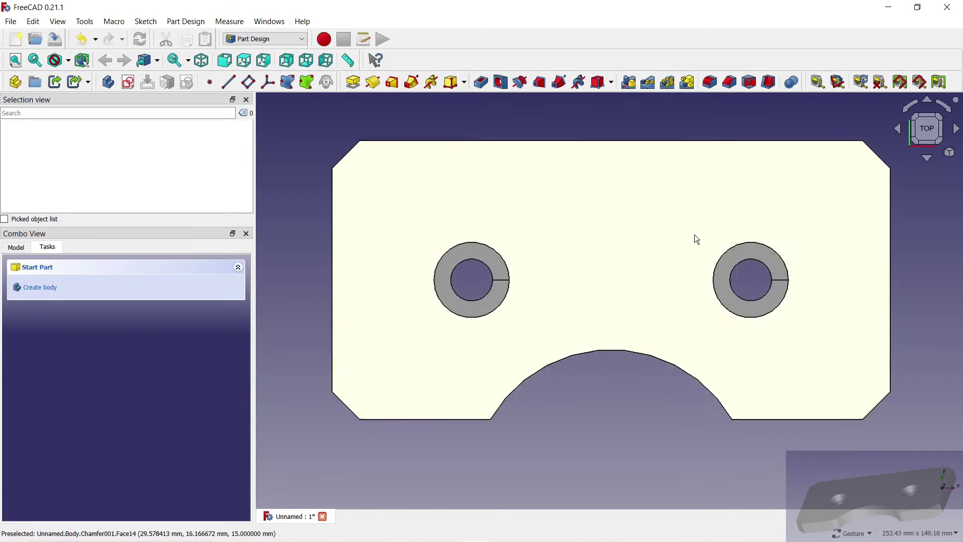
left_click_drag(646, 406, 629, 343)
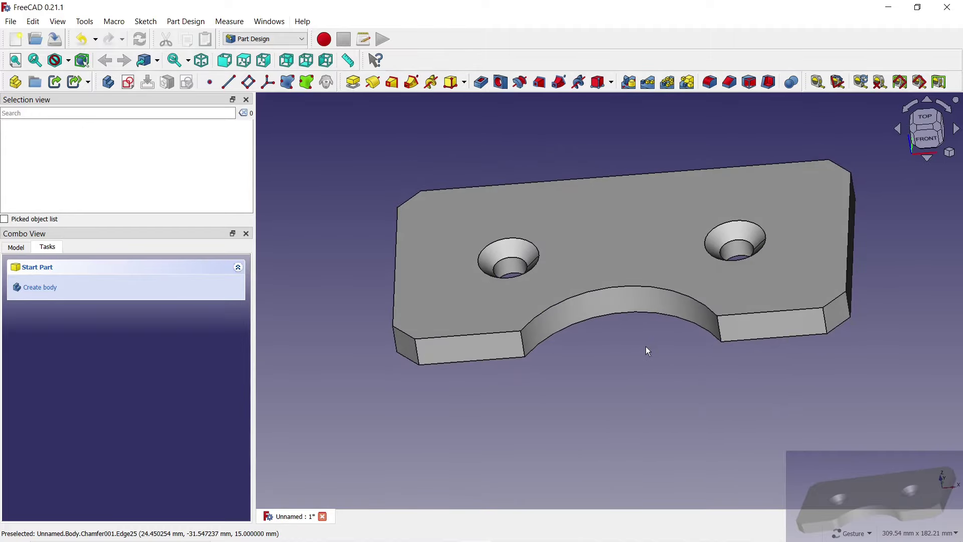
left_click(720, 329)
left_click(522, 344)
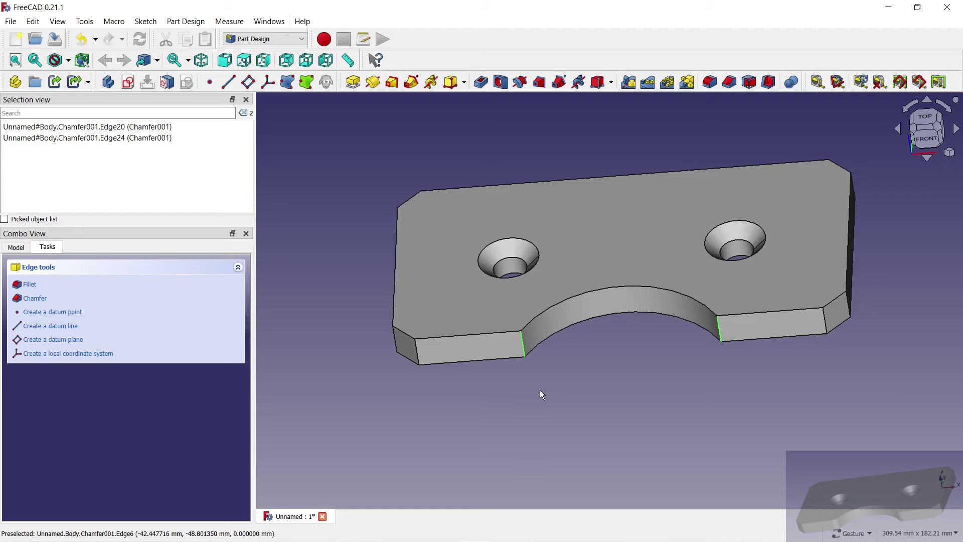
left_click(708, 82)
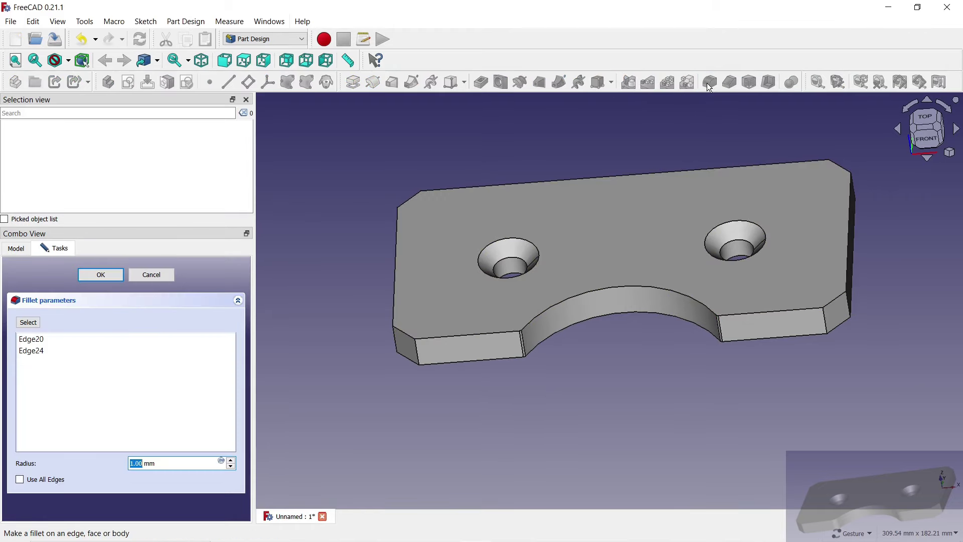
left_click(231, 460)
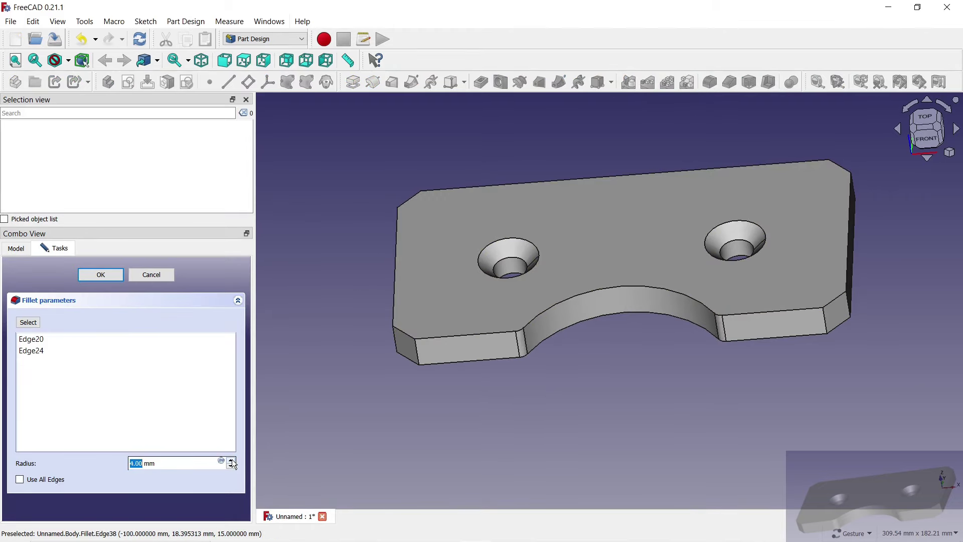
left_click(232, 459)
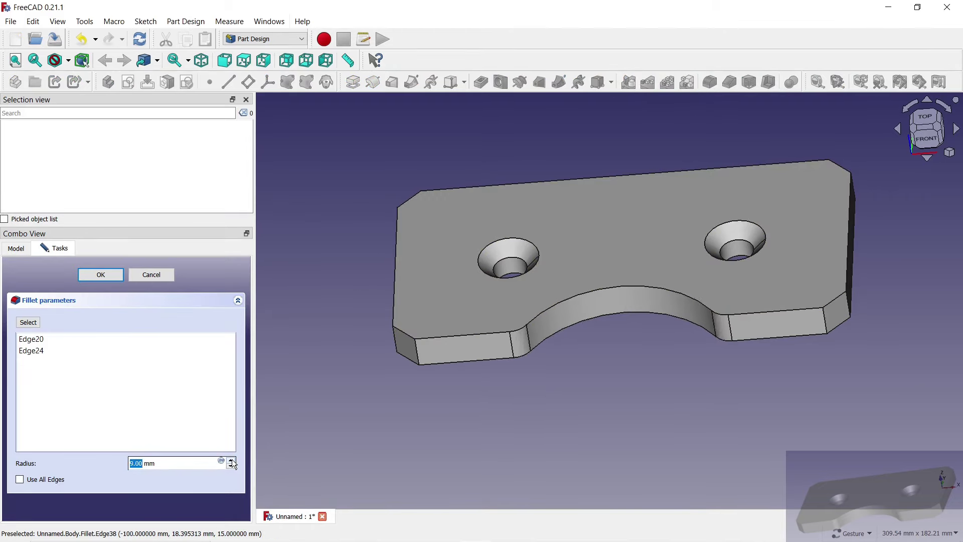
left_click(101, 276)
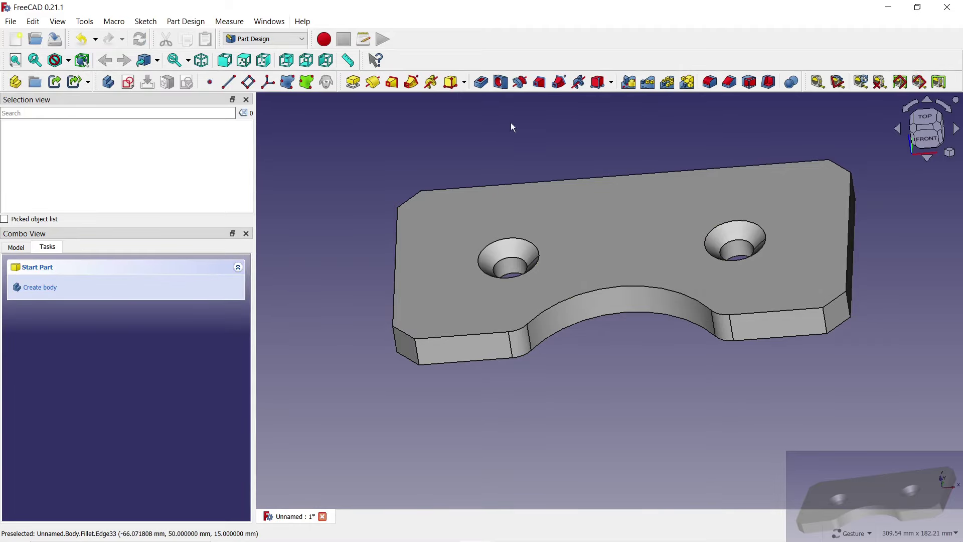
left_click_drag(513, 127, 544, 153)
Set the plate body's appearance to Shaded display with Aluminium material
left_click(15, 249)
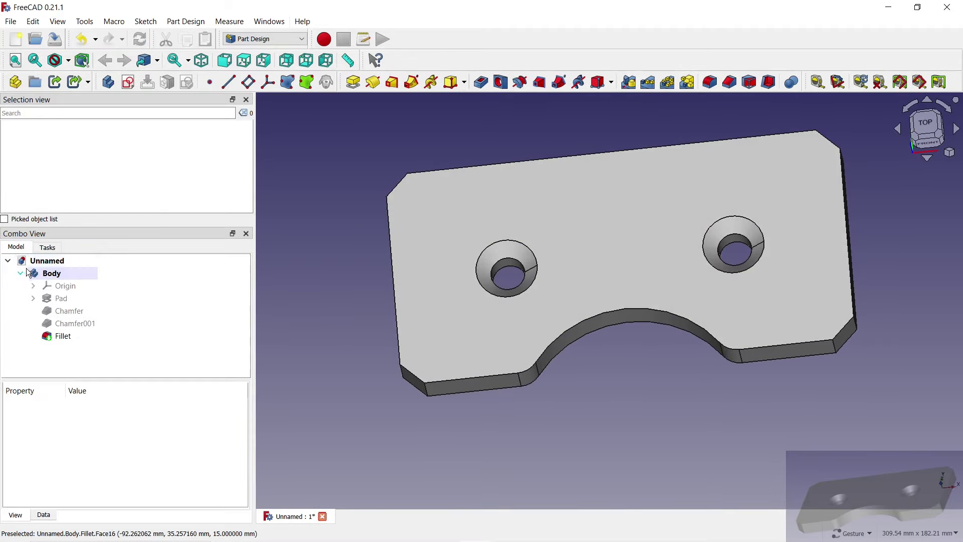
left_click(50, 273)
right_click(49, 274)
left_click(89, 314)
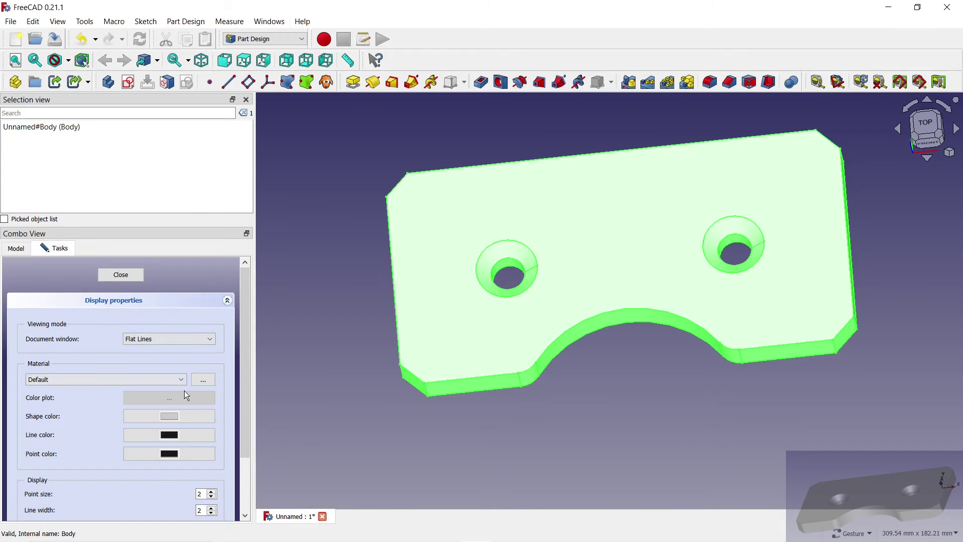
left_click(160, 343)
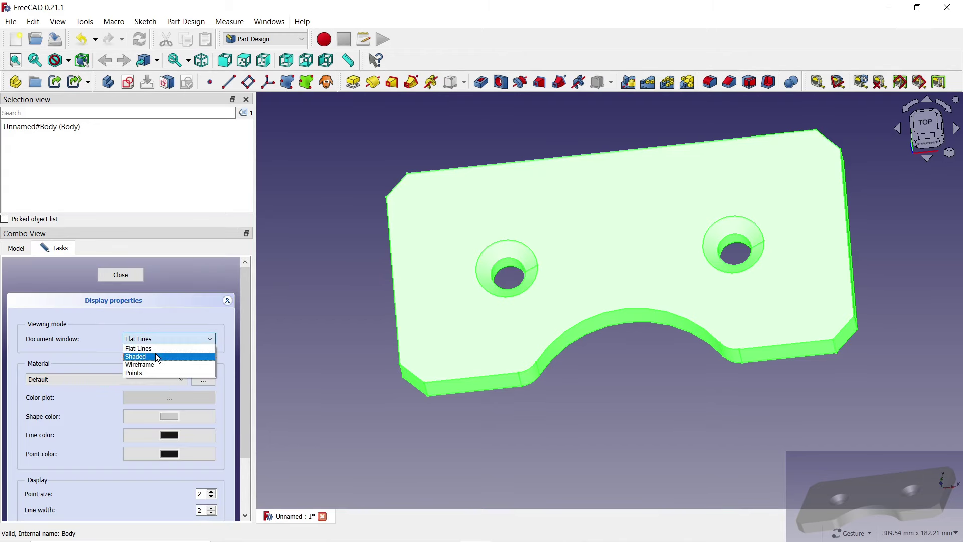
left_click(147, 380)
left_click(133, 396)
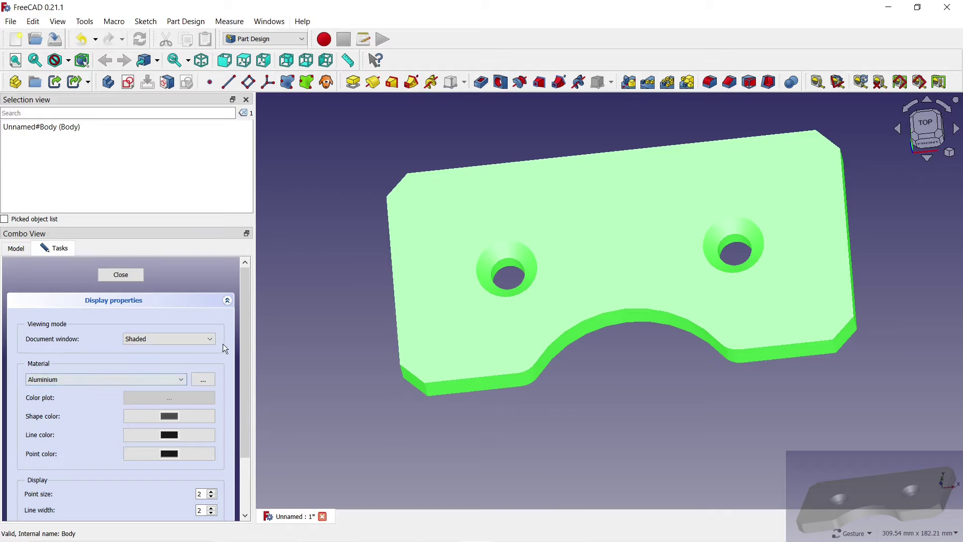
scroll(223, 344, "down", 2)
scroll(244, 400, "up", 3)
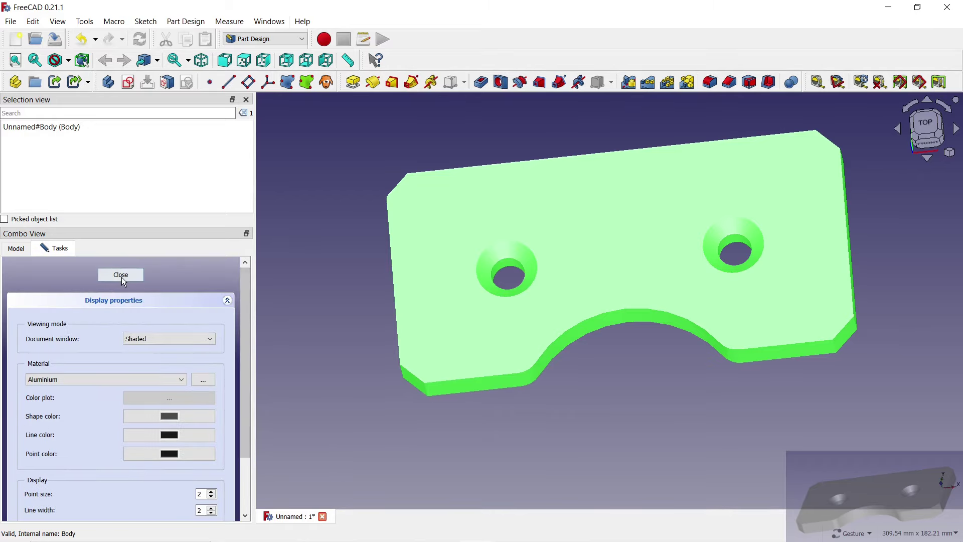
left_click(122, 277)
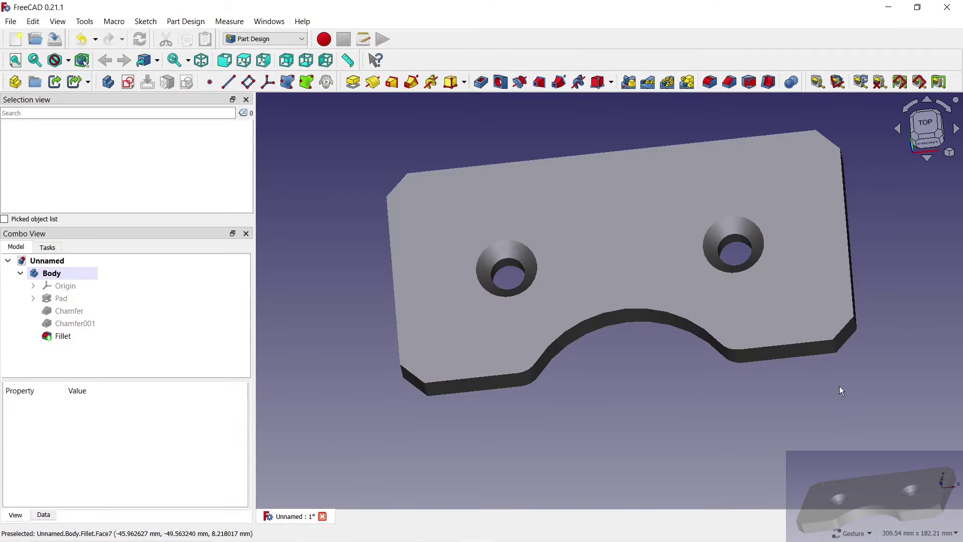
left_click_drag(841, 390, 792, 394)
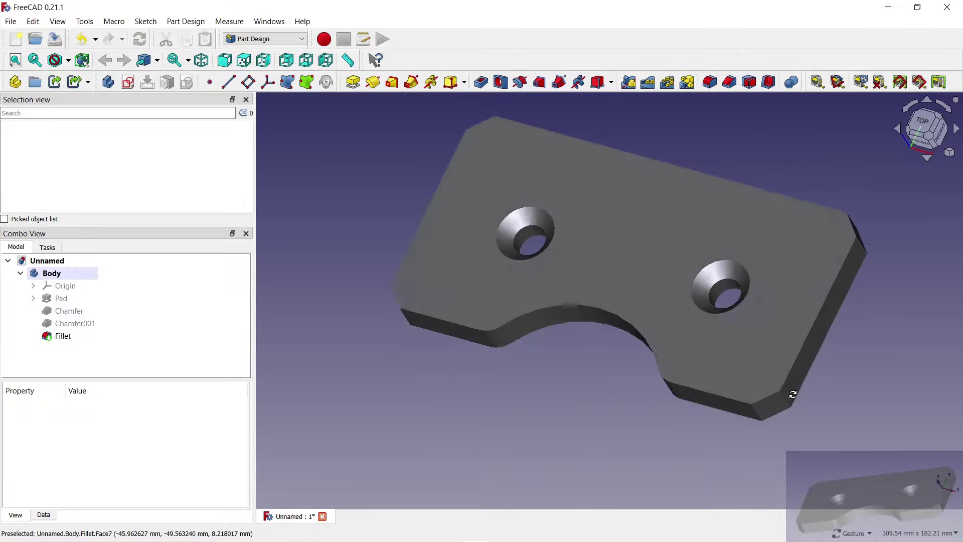
left_click_drag(792, 394, 834, 383)
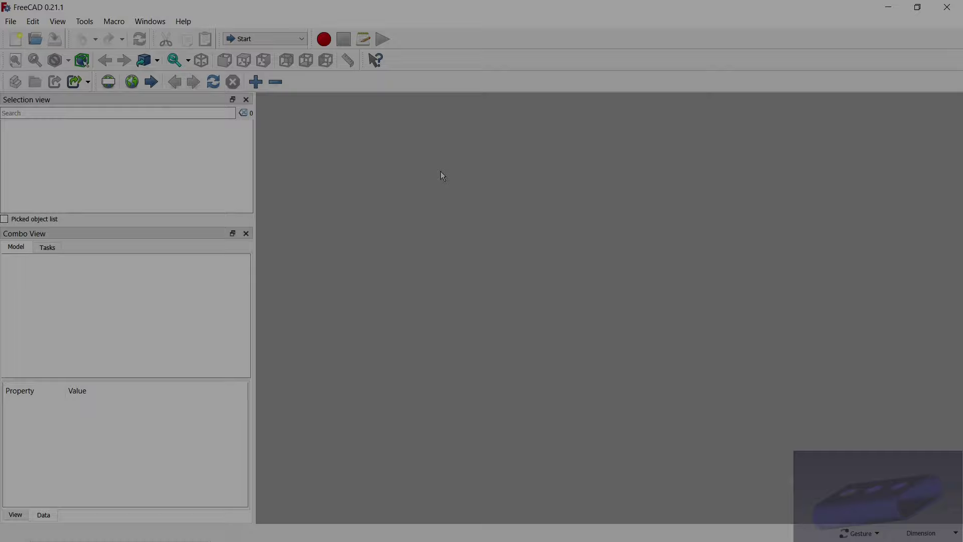
In Part Design, start a new document with a body and an XY-plane sketch
left_click(303, 41)
left_click(290, 111)
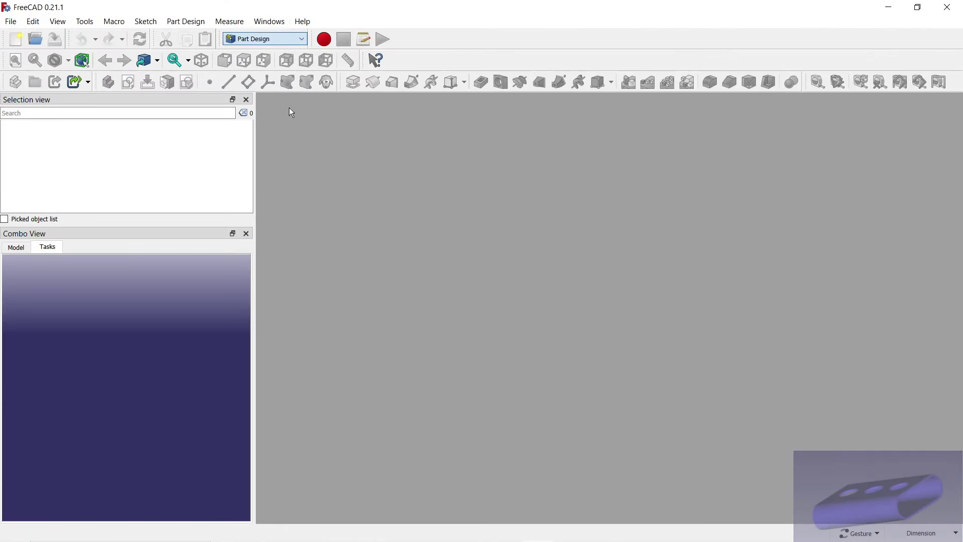
left_click(16, 39)
left_click(35, 282)
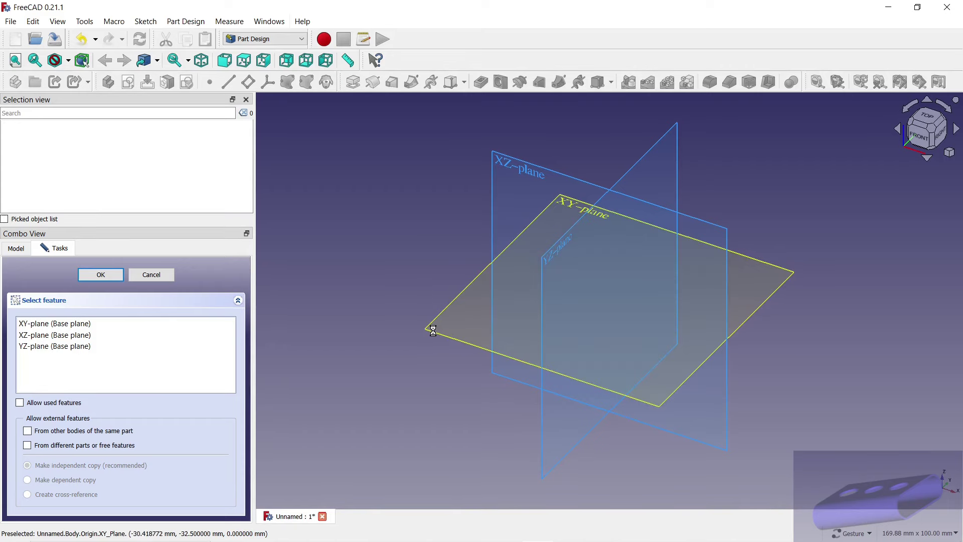
left_click(433, 331)
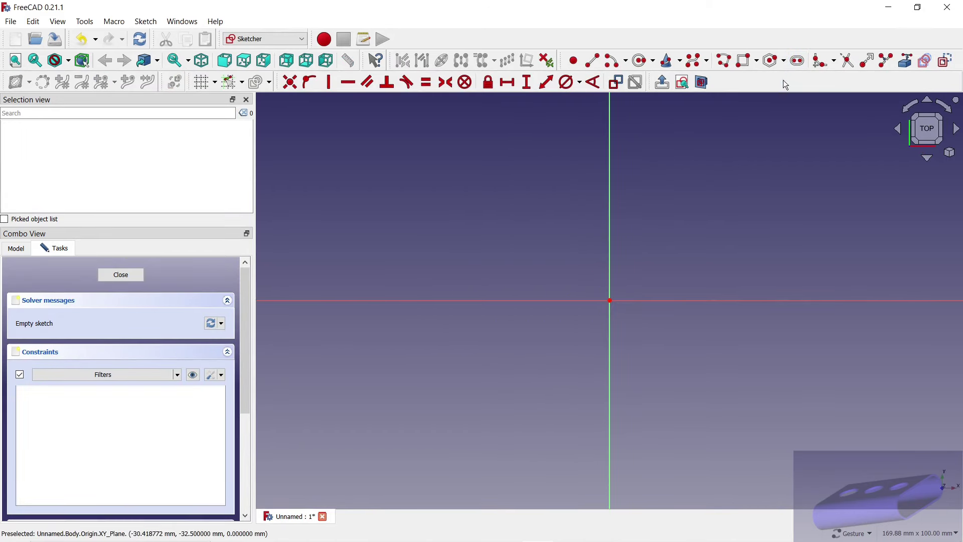
Draw a slot starting at the origin and make its straight edge horizontal
left_click(610, 300)
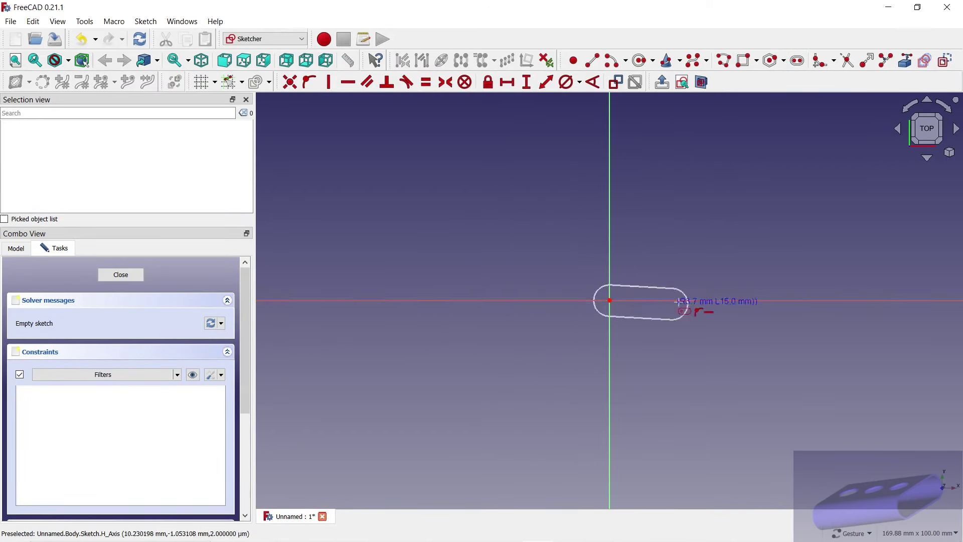
left_click(742, 284)
left_click(697, 262)
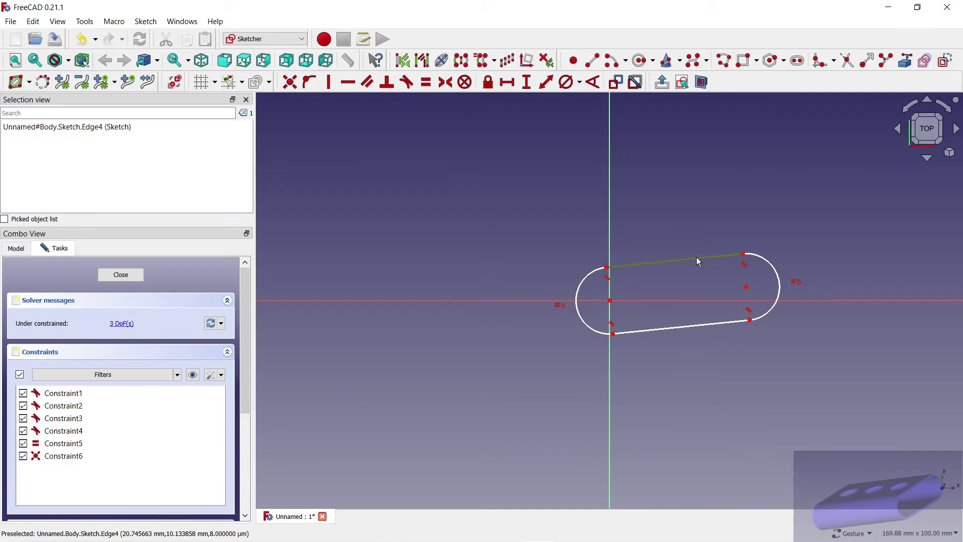
left_click(347, 82)
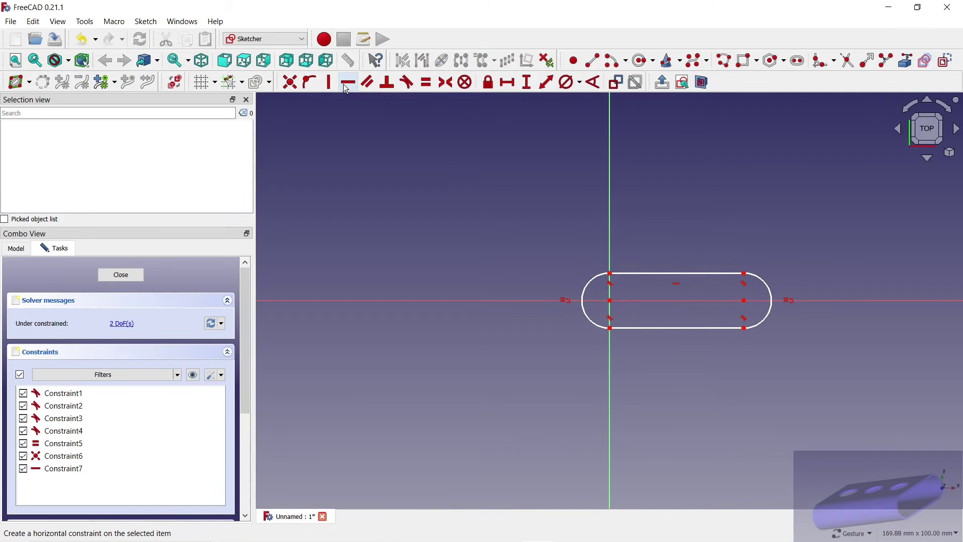
Constrain the slot to 50 mm length and Ø25 mm ends, then close and pad it
left_click(510, 87)
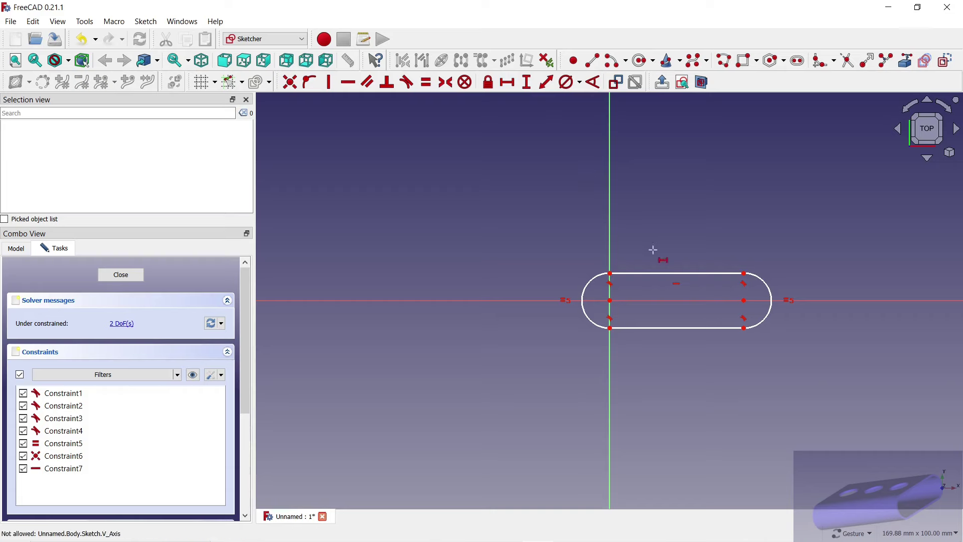
left_click(654, 274)
type("50")
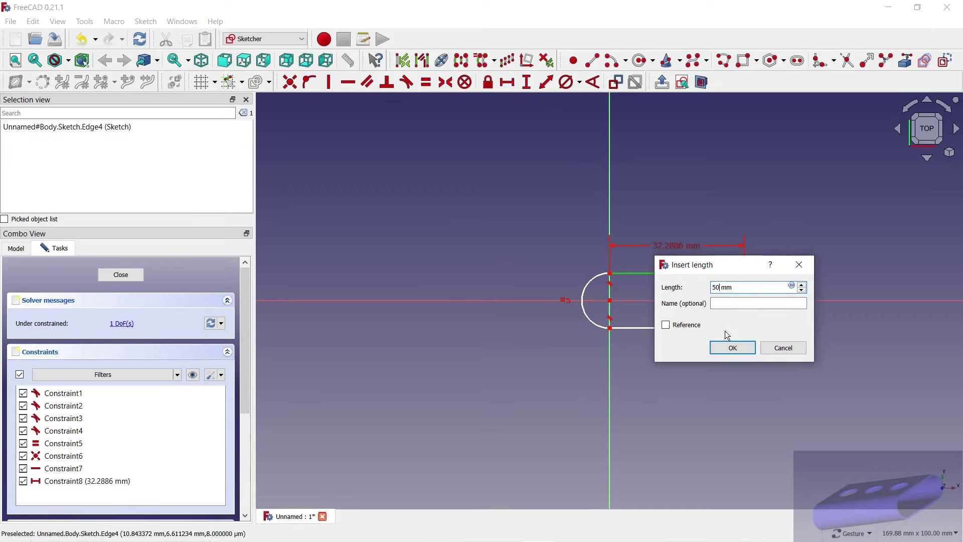
left_click(735, 347)
left_click(566, 82)
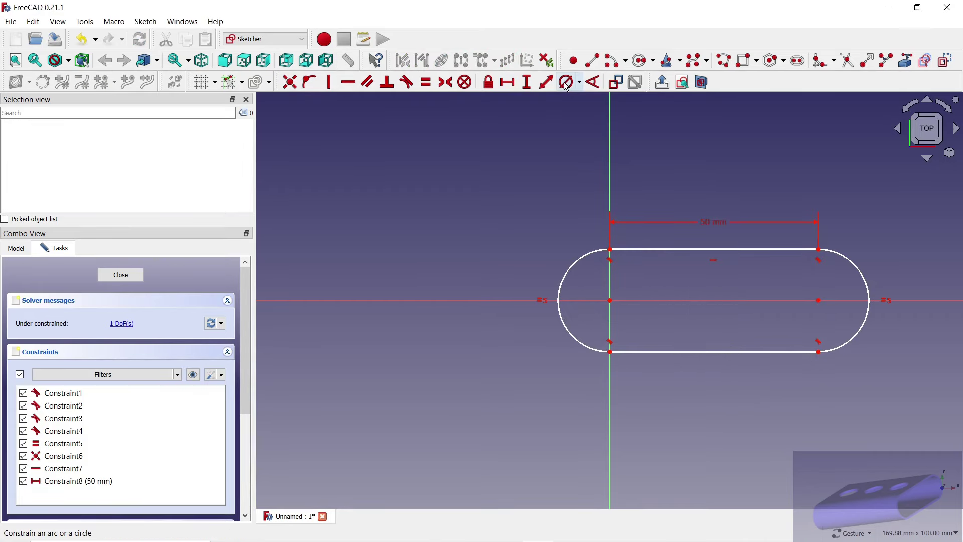
left_click(584, 260)
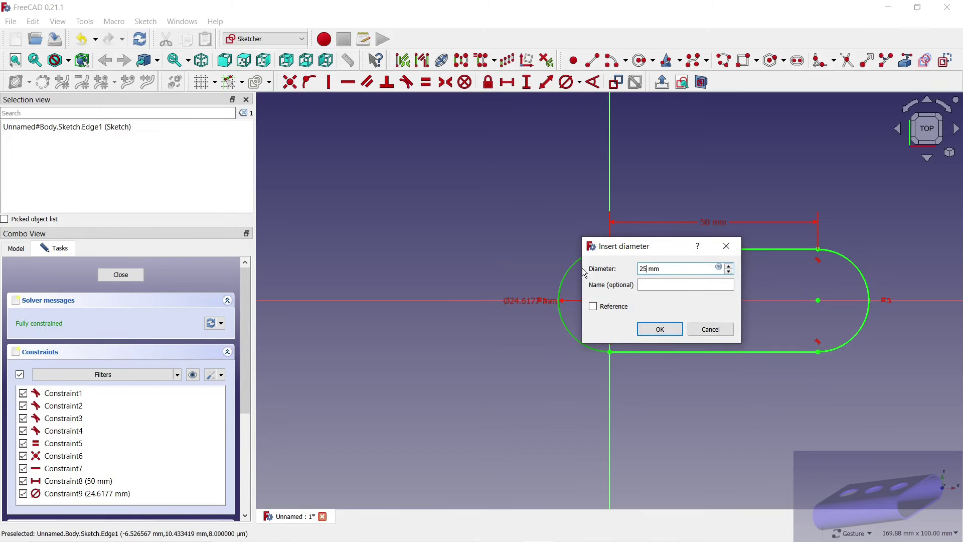
left_click(670, 330)
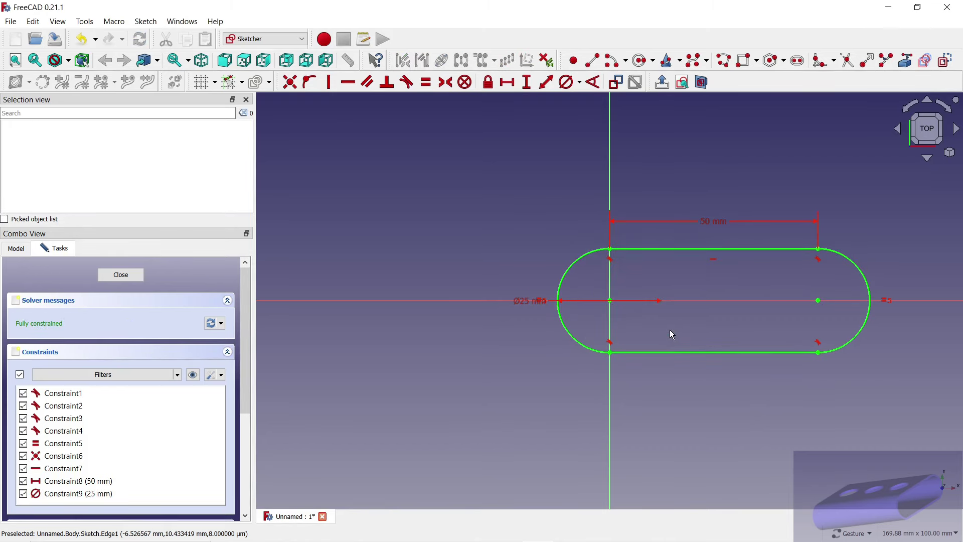
left_click(128, 275)
left_click(29, 298)
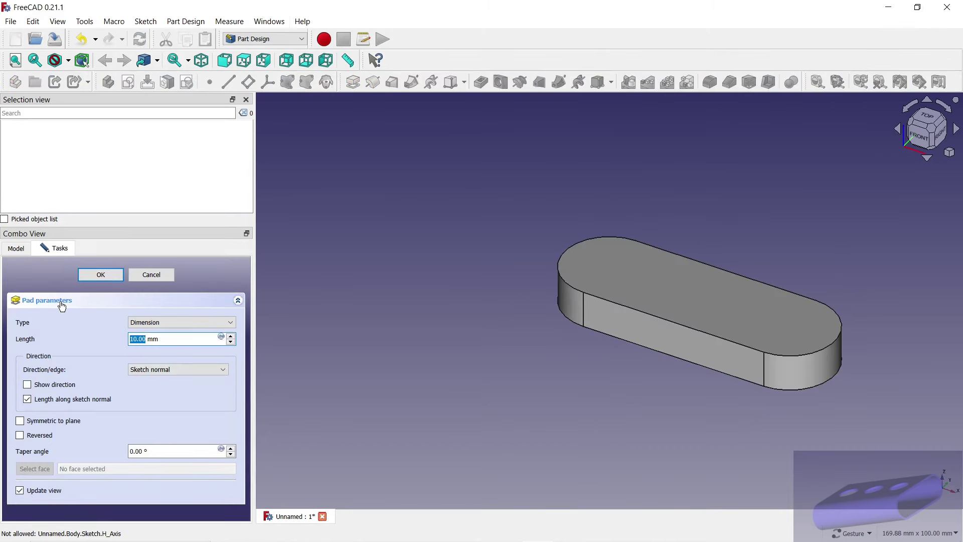
Accept the pad and select both the top and bottom end faces
left_click(102, 274)
left_click(641, 182)
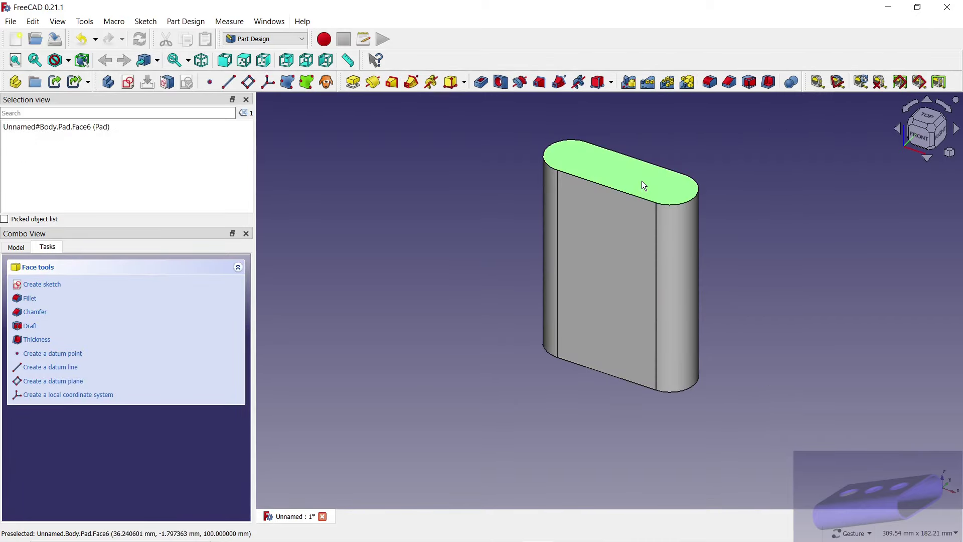
left_click_drag(774, 277, 577, 325)
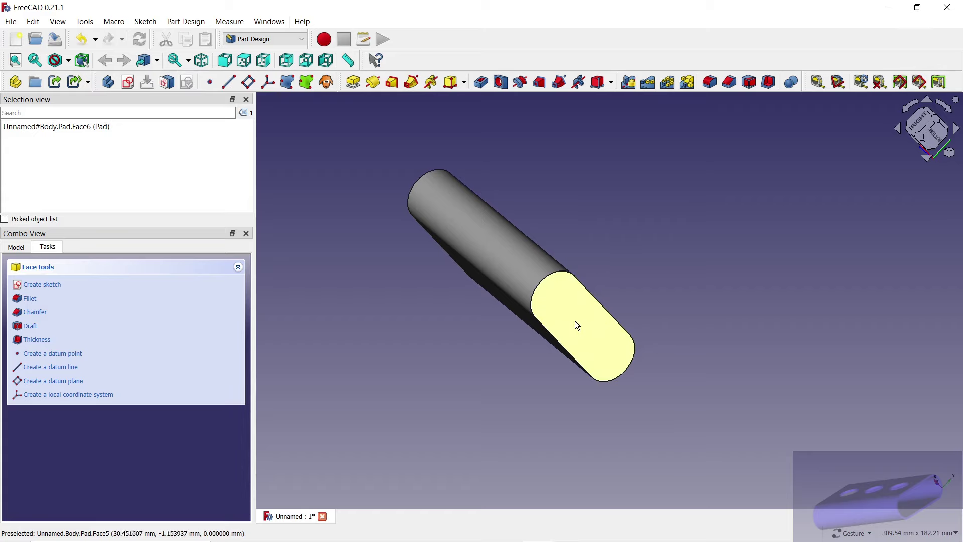
left_click(577, 325, "ctrl")
left_click_drag(554, 194, 639, 302)
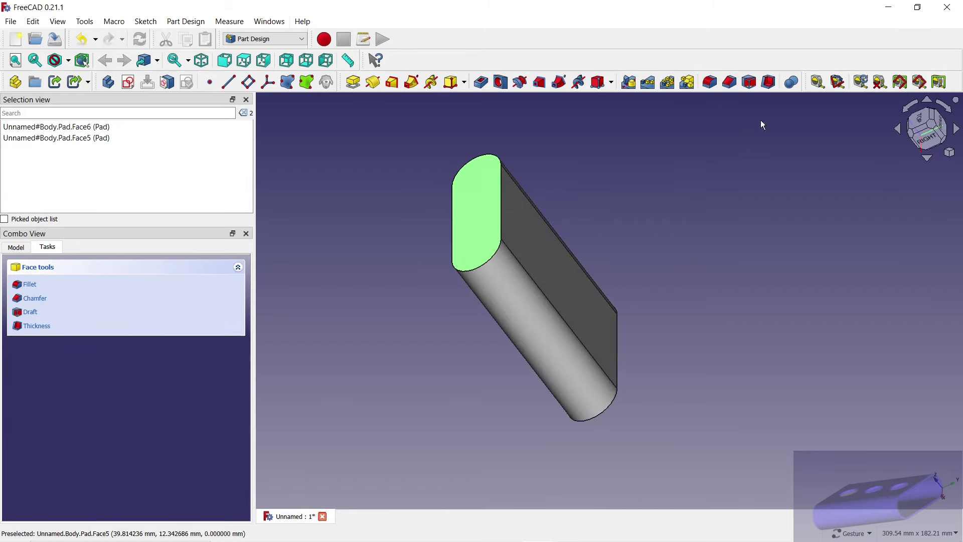
Shell the pad into a tube with 2 mm walls made inwards, opening both ends
left_click(768, 82)
type("2")
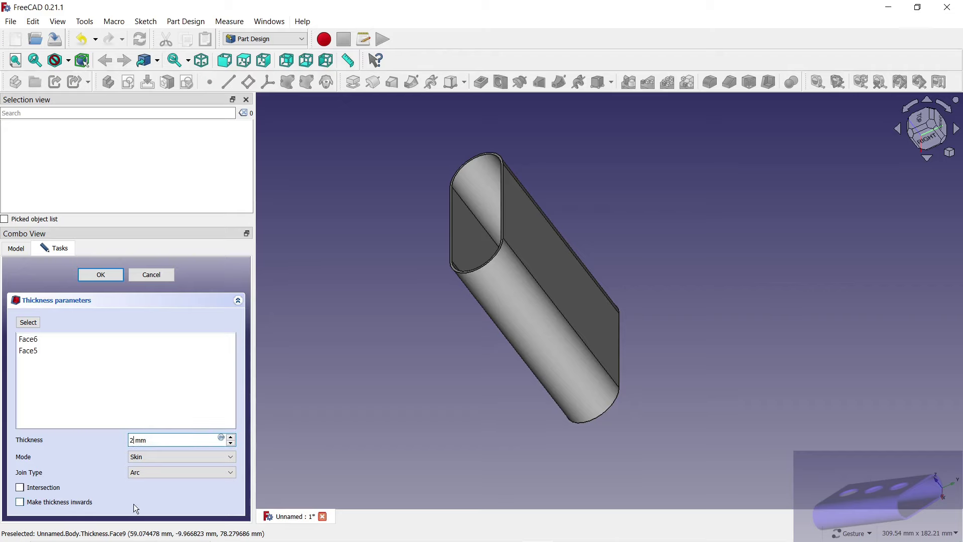
left_click(19, 501)
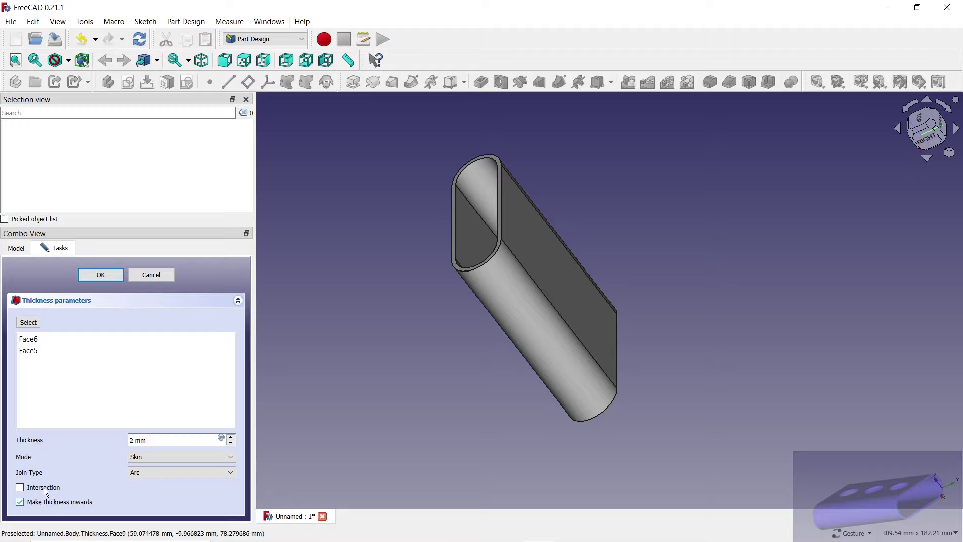
left_click(102, 276)
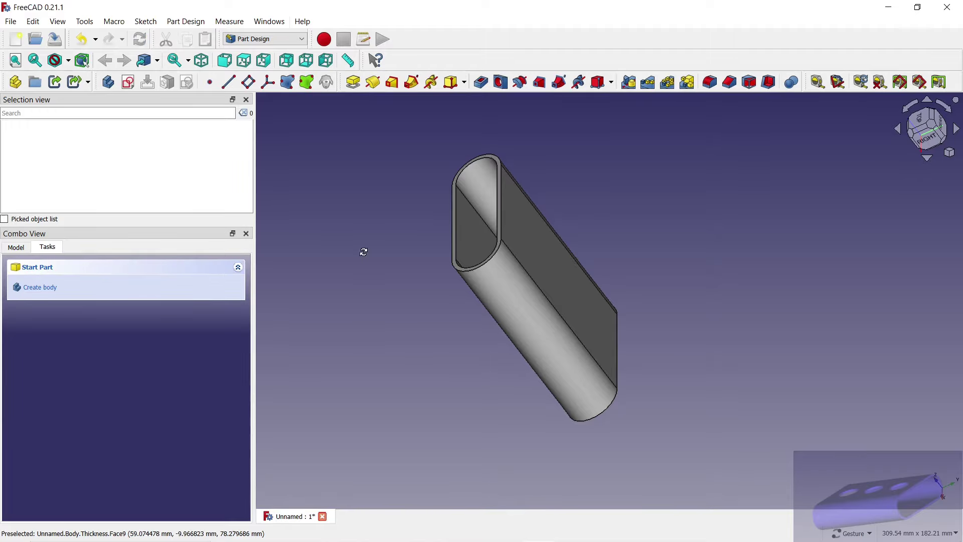
mouse_move(363, 251)
left_mouse_down()
mouse_move(363, 338)
mouse_move(473, 368)
mouse_move(442, 247)
mouse_move(653, 225)
mouse_move(624, 197)
mouse_move(659, 239)
mouse_move(669, 271)
left_mouse_up()
Sketch a 20 mm diameter circle on the tube's flat side
left_click(571, 324)
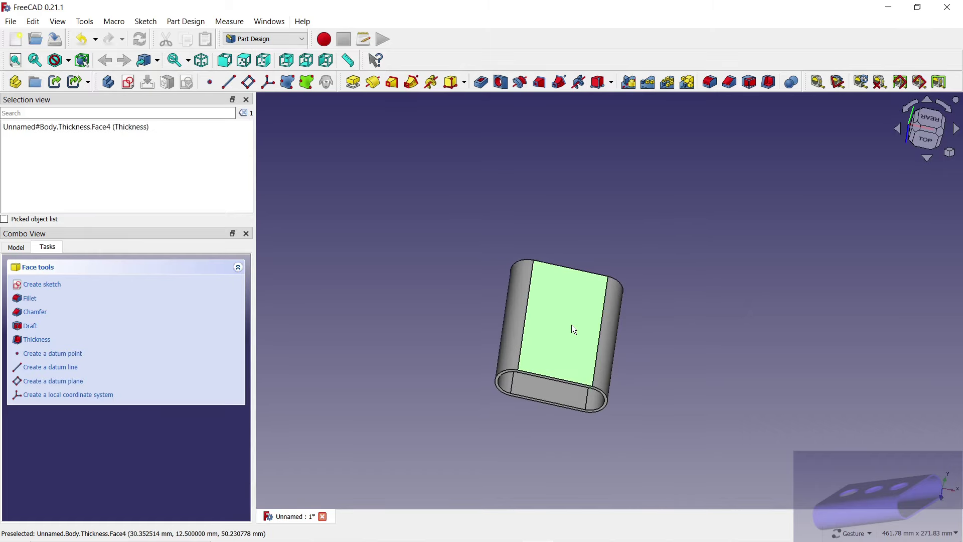
left_click(129, 83)
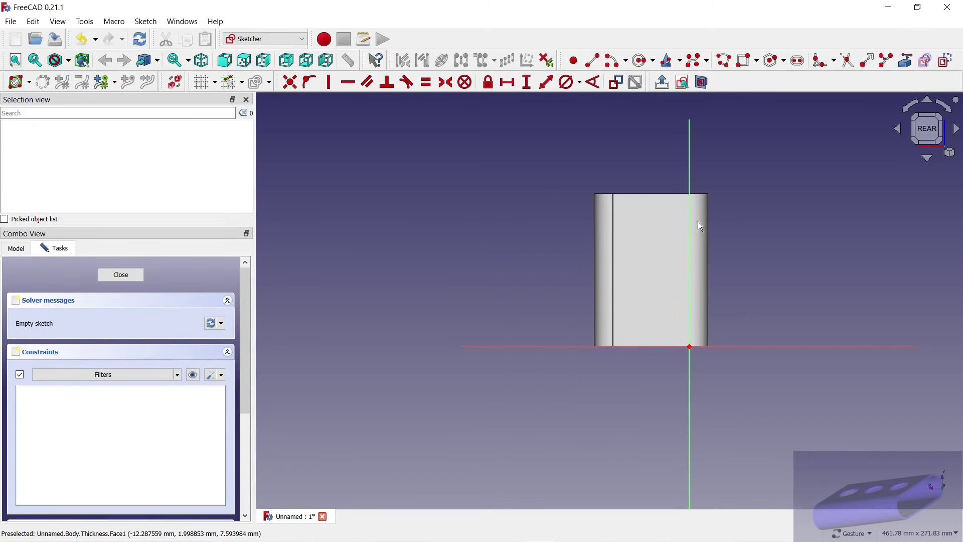
scroll(437, 276, "down", 1)
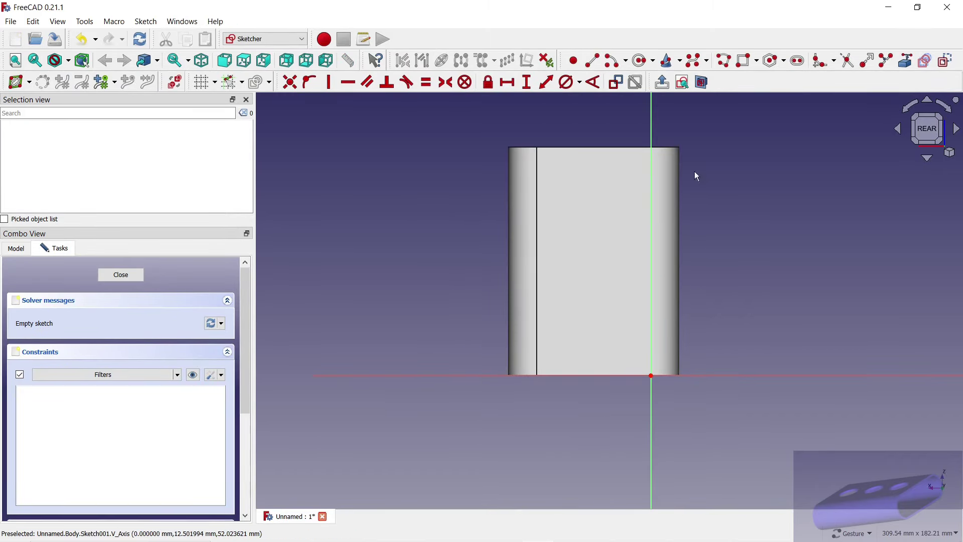
left_click(640, 60)
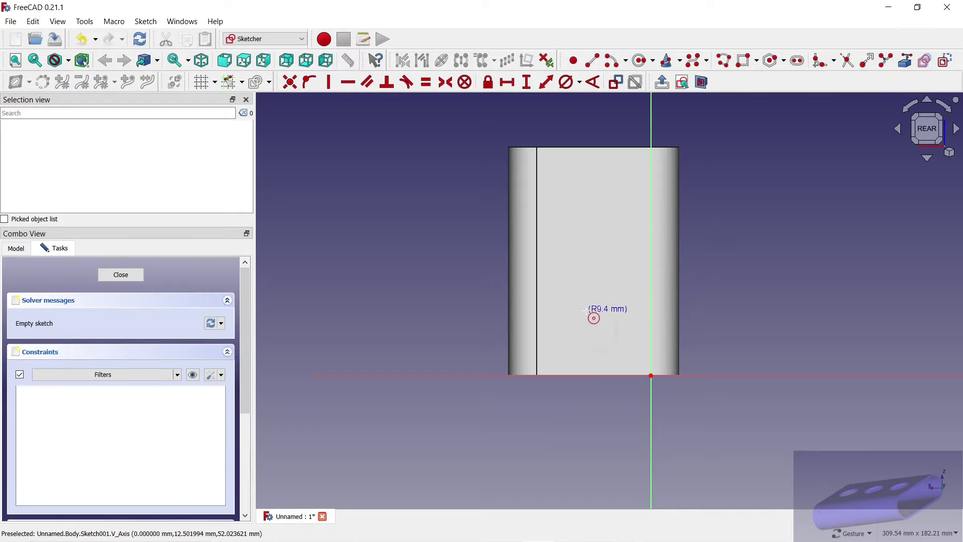
left_click(592, 306)
left_click(566, 82)
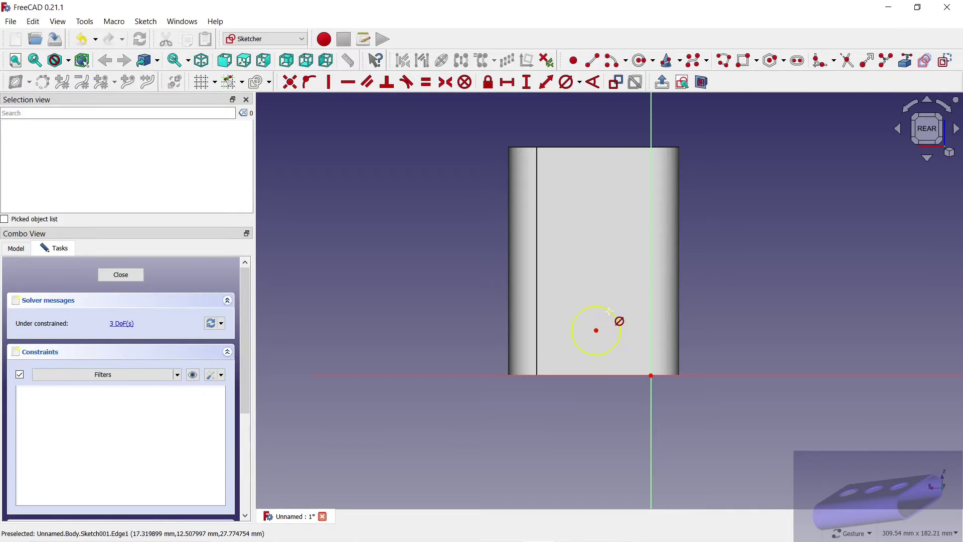
left_click(609, 311)
left_click(699, 390)
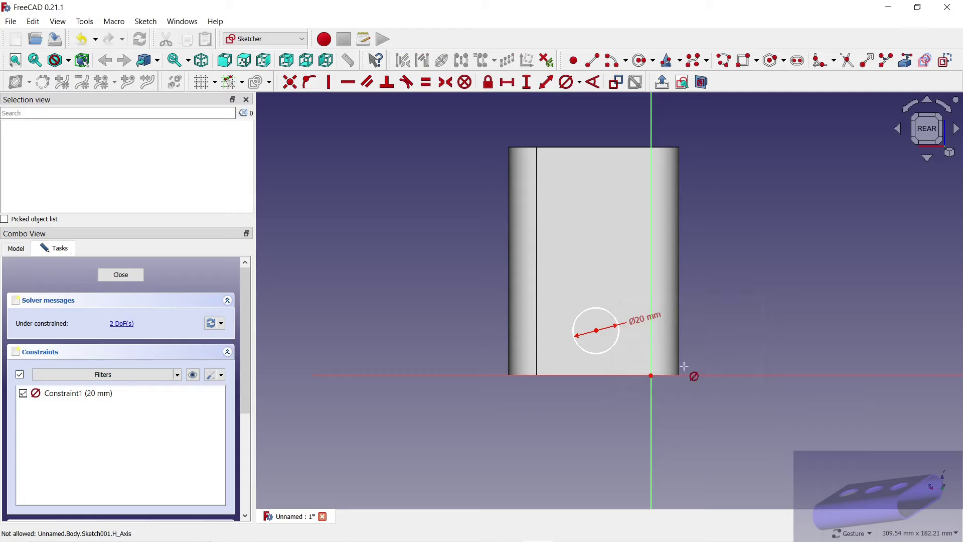
Place the circle centre 25 mm horizontally and 20 mm vertically from the origin, closing the sketch
left_click(505, 82)
left_click(595, 330)
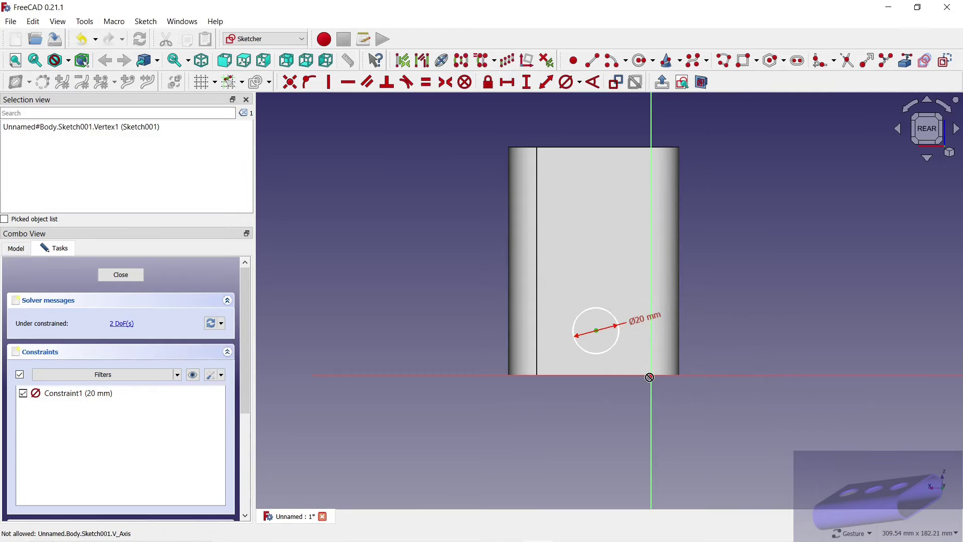
left_click(651, 375)
type("25")
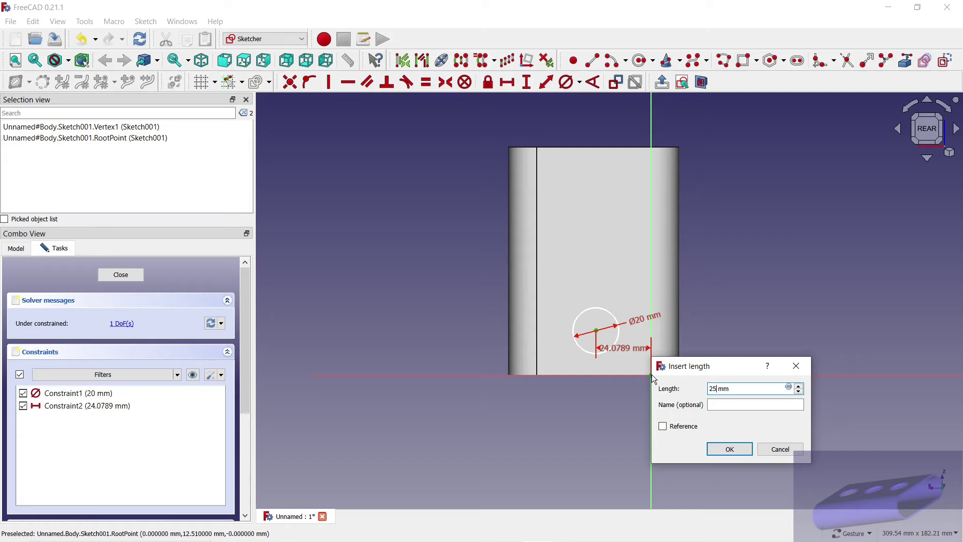
left_click(742, 450)
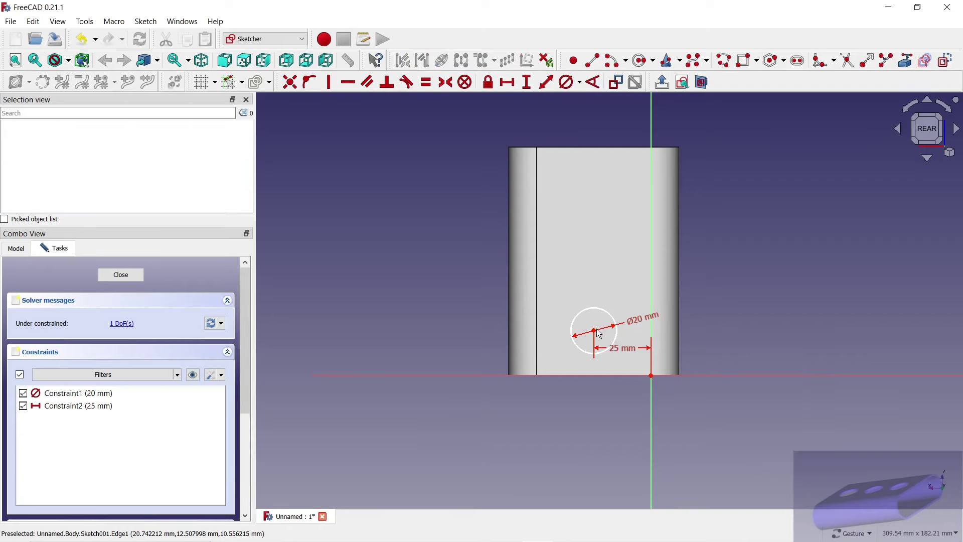
left_click(526, 82)
left_click(595, 330)
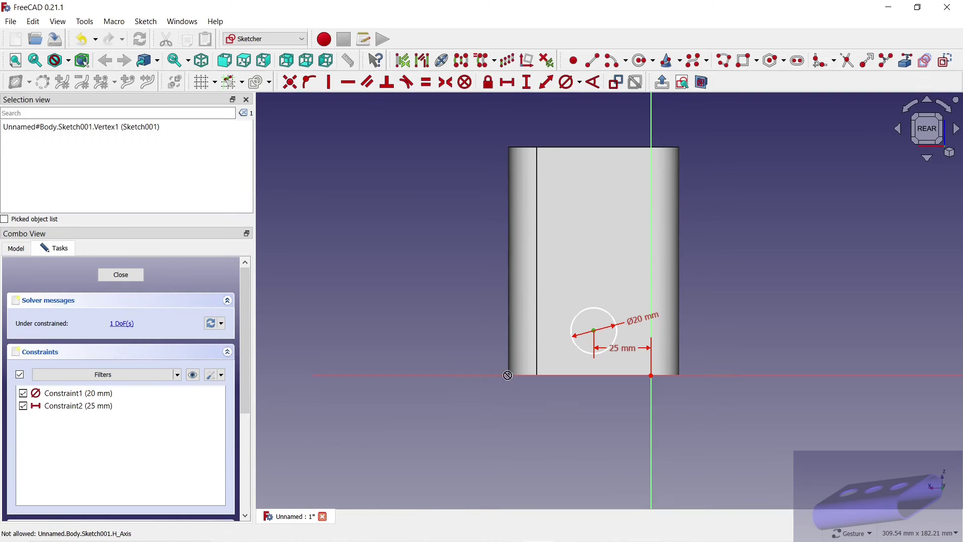
left_click(651, 376)
type("20")
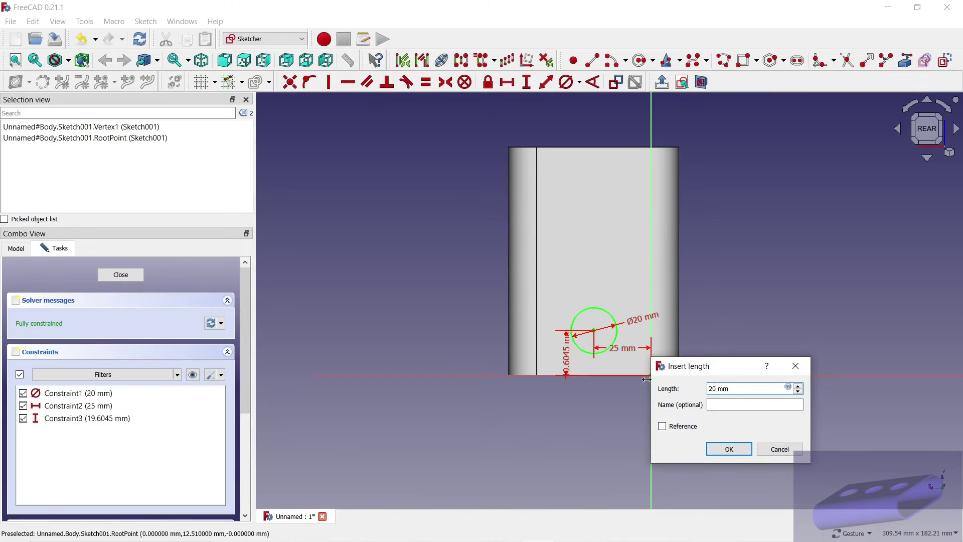
left_click(729, 449)
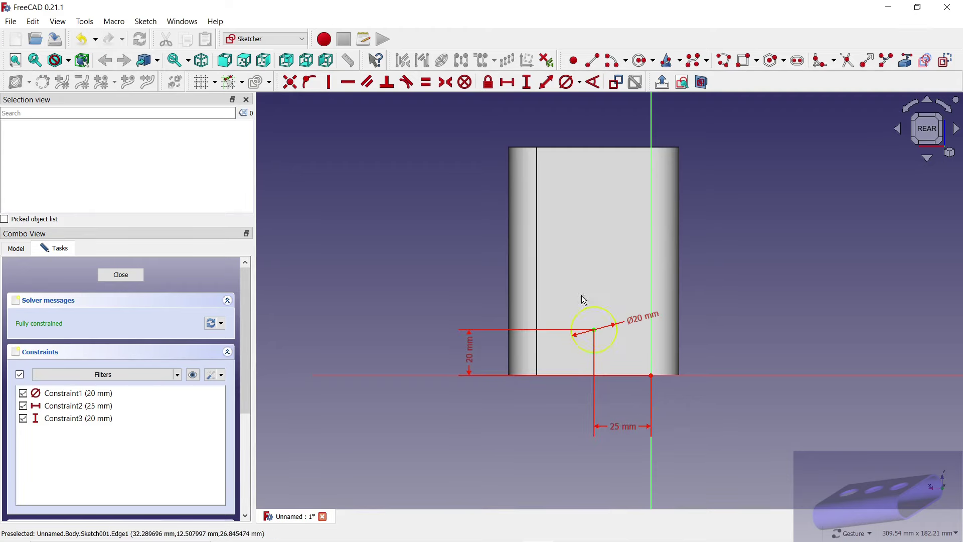
left_click(125, 275)
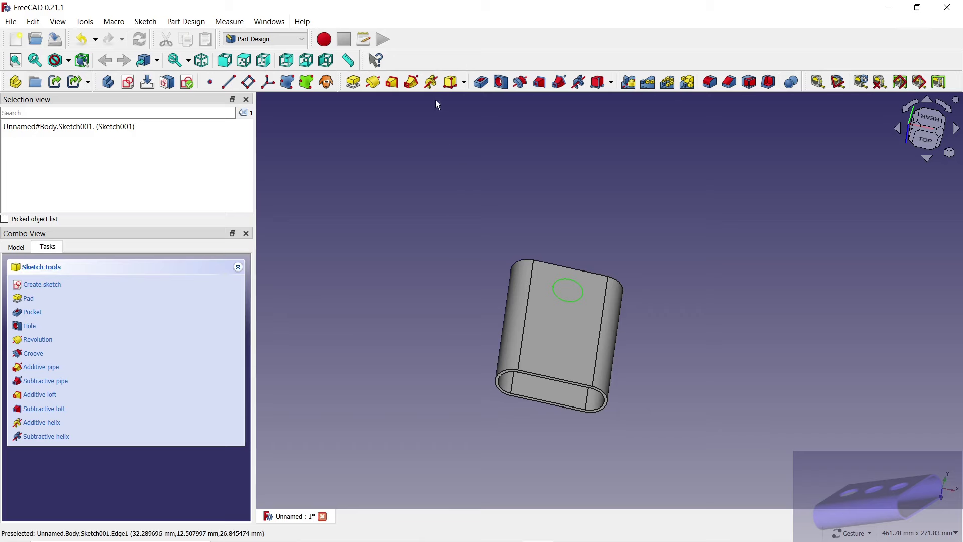
Pocket the circle sketch with Type 'To first' to cut a hole
left_click(481, 82)
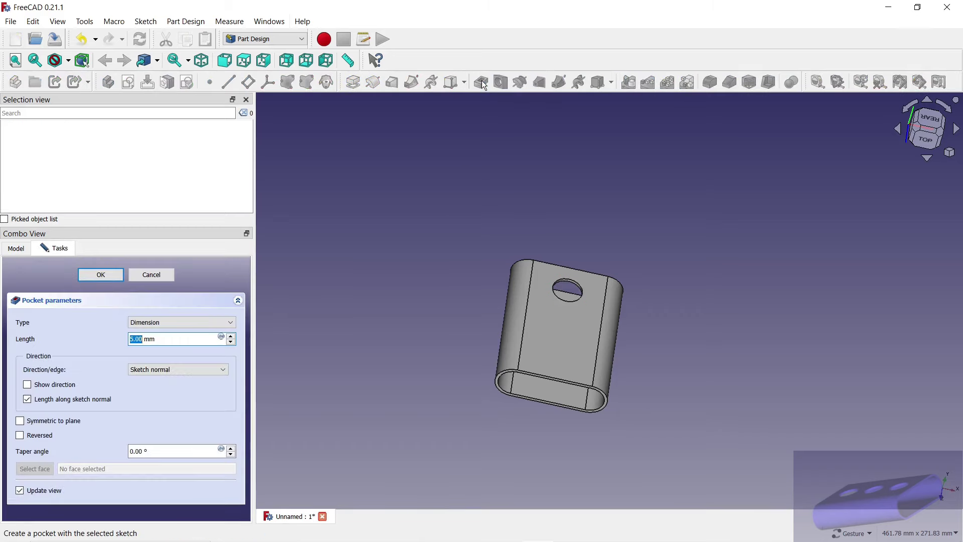
left_click(215, 321)
left_click(179, 347)
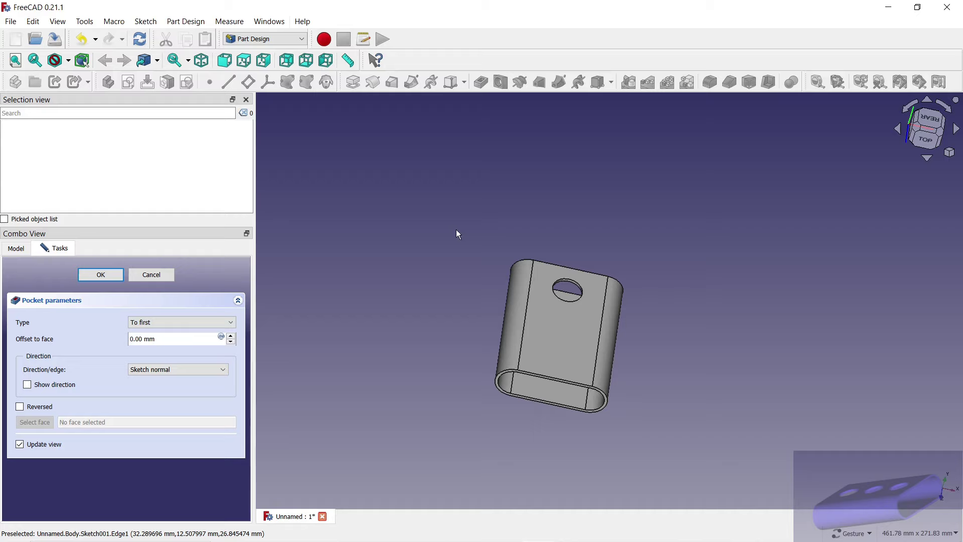
left_click(100, 275)
mouse_move(697, 371)
left_mouse_down()
mouse_move(570, 435)
mouse_move(438, 366)
left_mouse_up()
Repeat the pocket with a LinearPattern along Z, 60 mm length, 3 occurrences
left_click(16, 247)
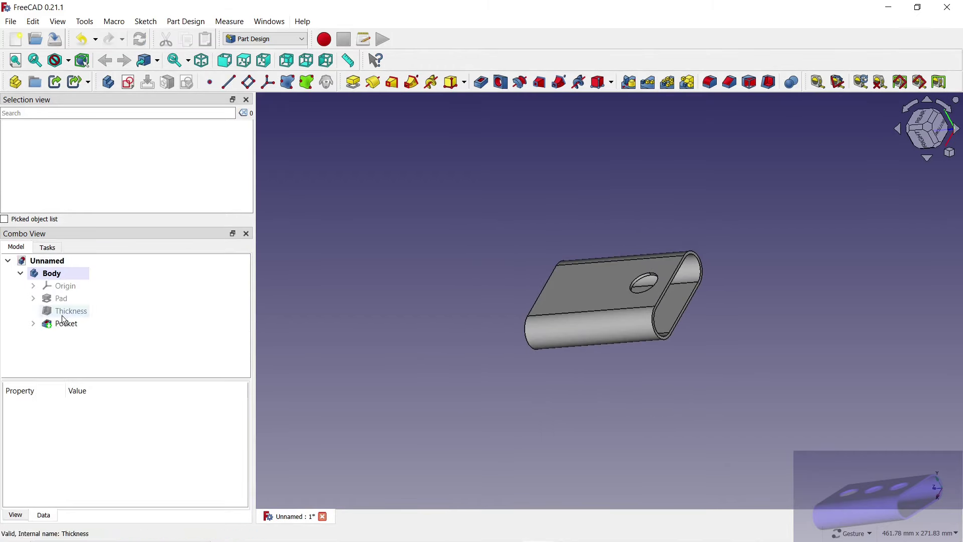
left_click(66, 323)
left_click(647, 83)
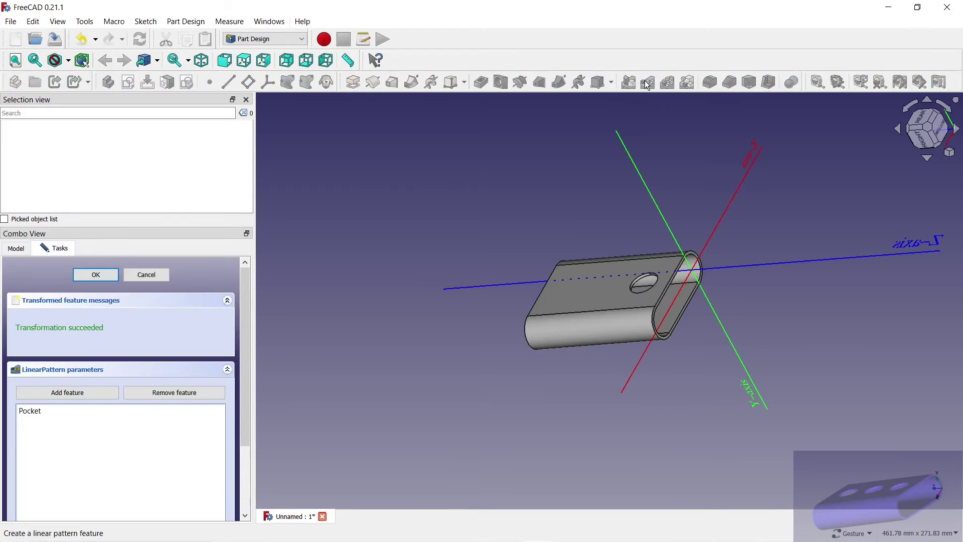
left_click_drag(245, 289, 257, 387)
type("60")
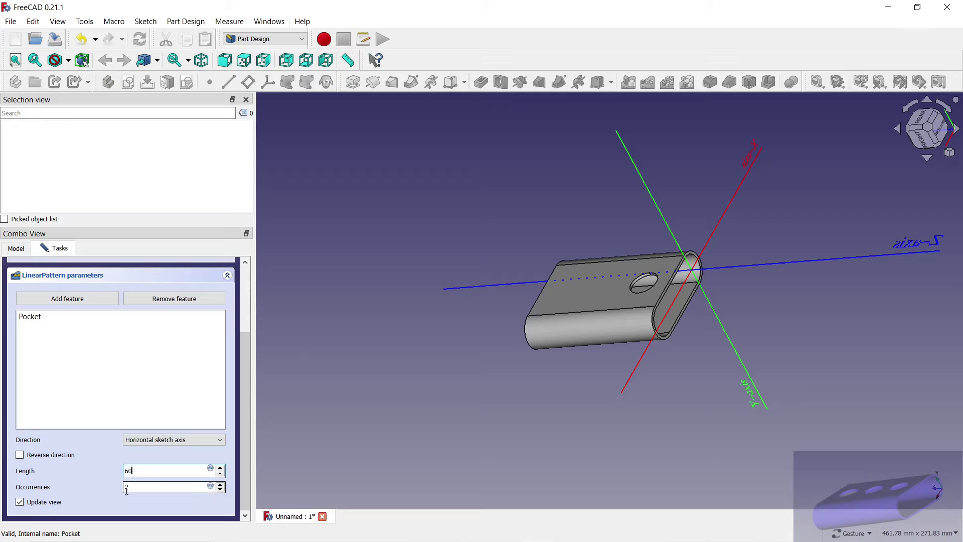
left_click(221, 445)
left_click(175, 495)
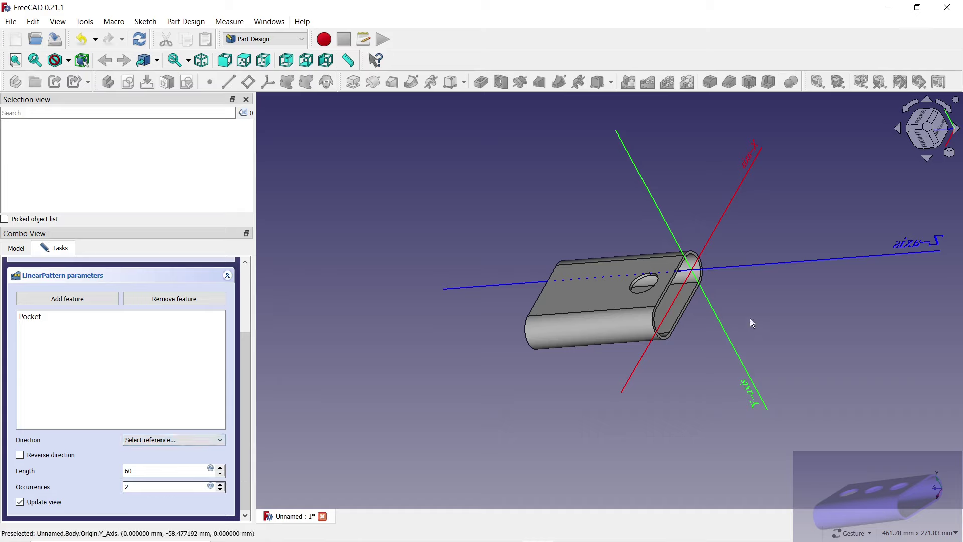
left_click(776, 269)
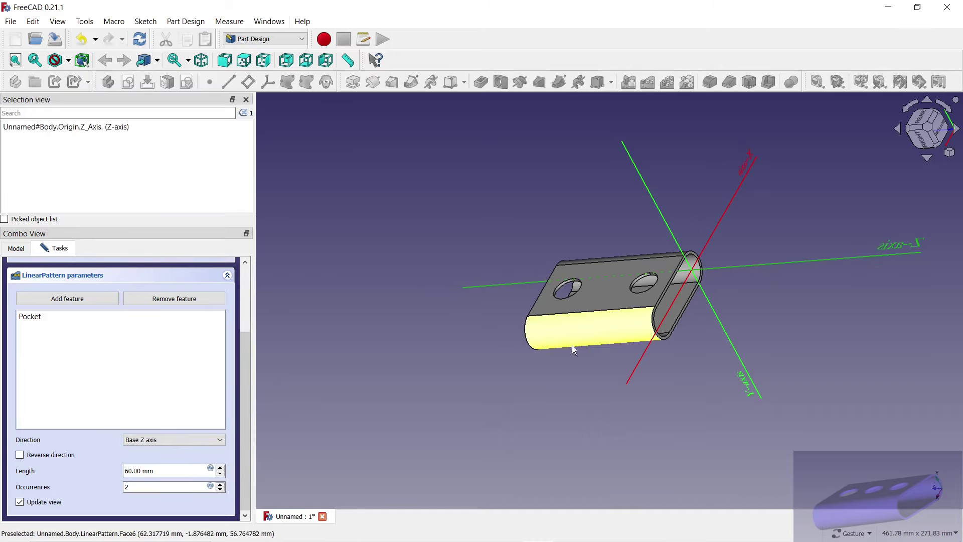
left_click_drag(475, 189, 531, 200)
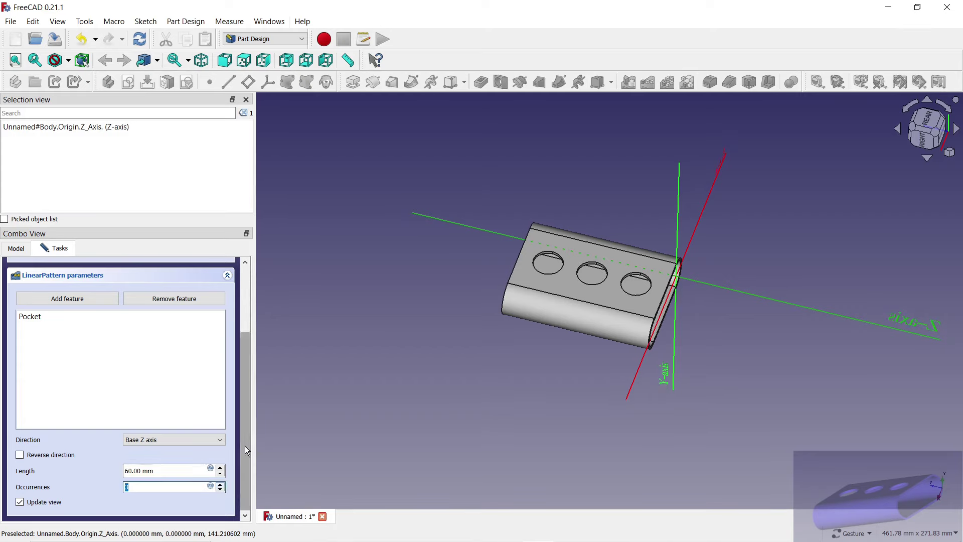
scroll(245, 445, "up", 3)
left_click(95, 274)
left_click_drag(688, 441, 567, 409)
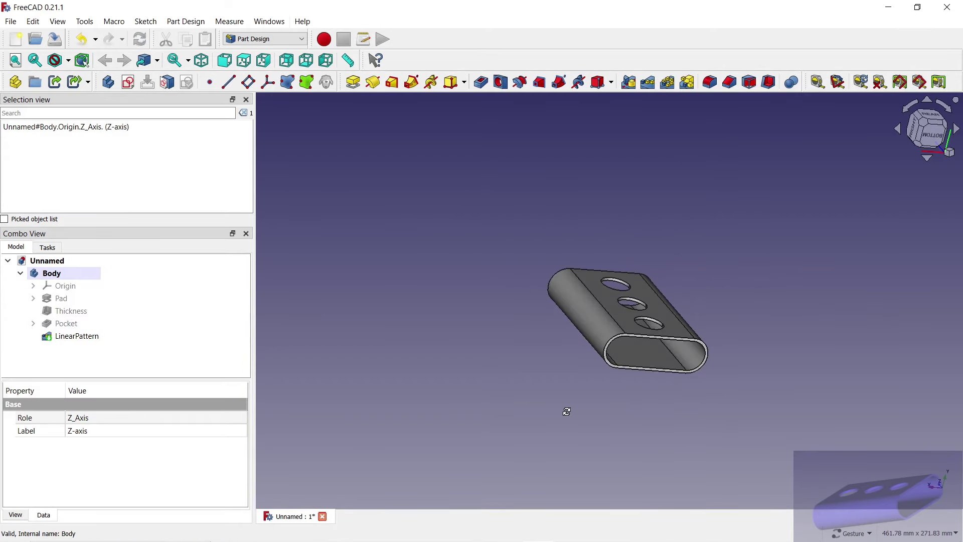
Give the body Shaded display and a #5555ff purple-blue shape colour
right_click(52, 277)
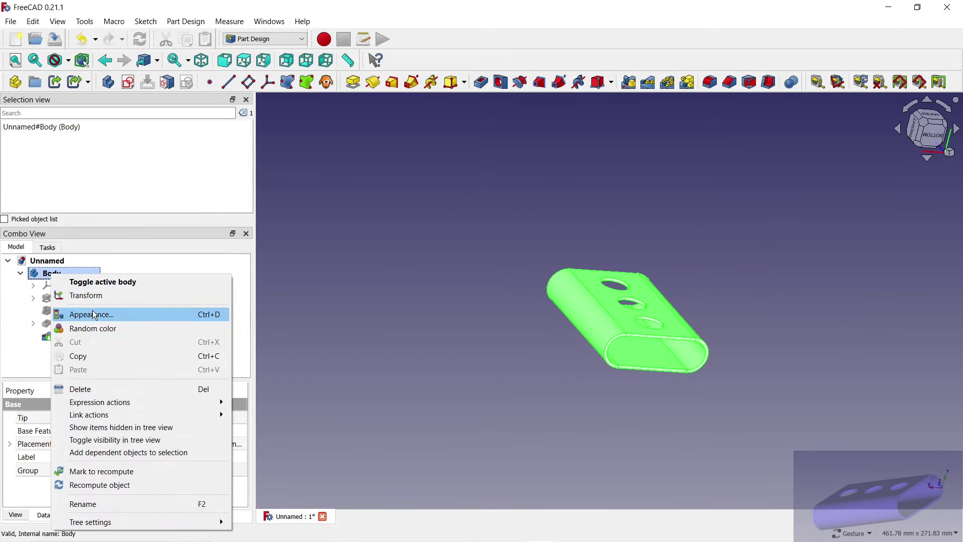
left_click(92, 314)
left_click(173, 338)
left_click(158, 356)
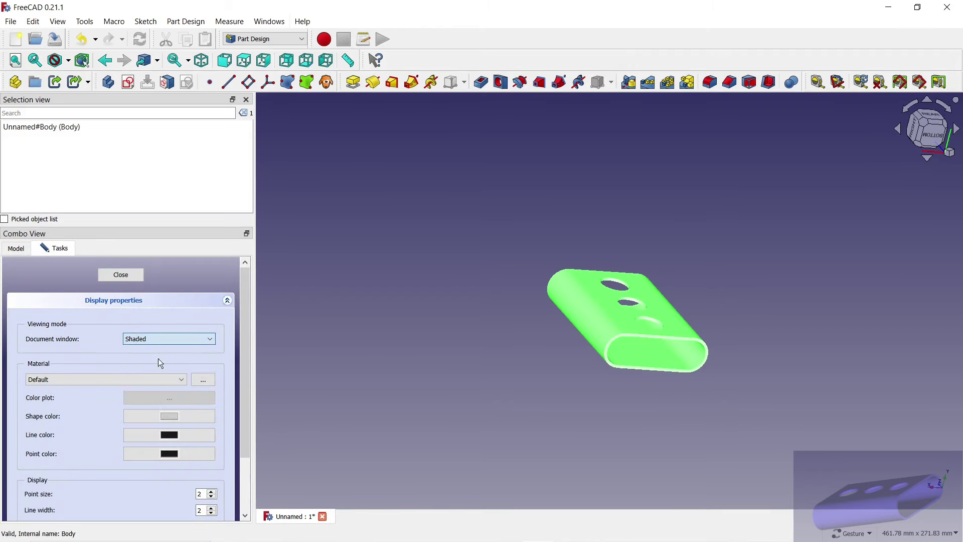
left_click(173, 416)
left_click(369, 259)
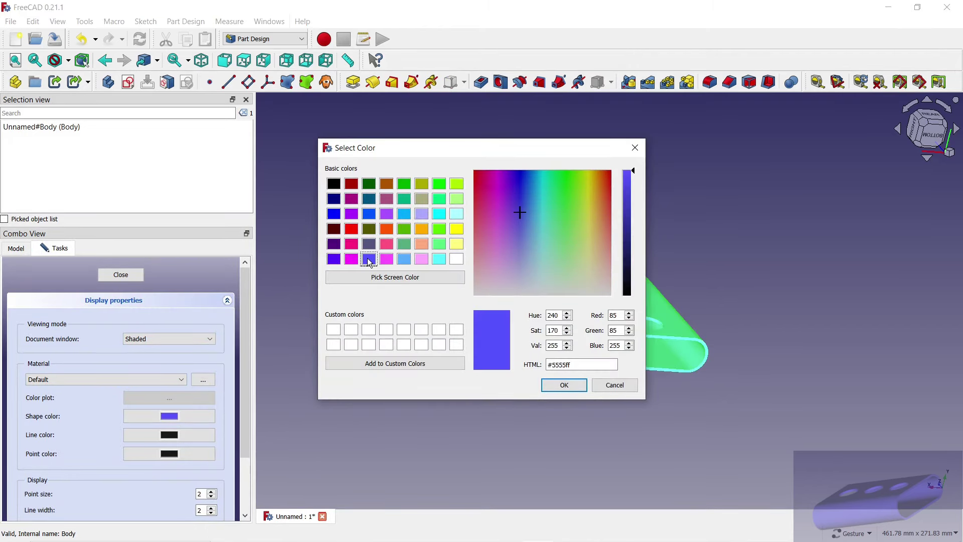
left_click(564, 385)
left_click(120, 274)
left_click(384, 312)
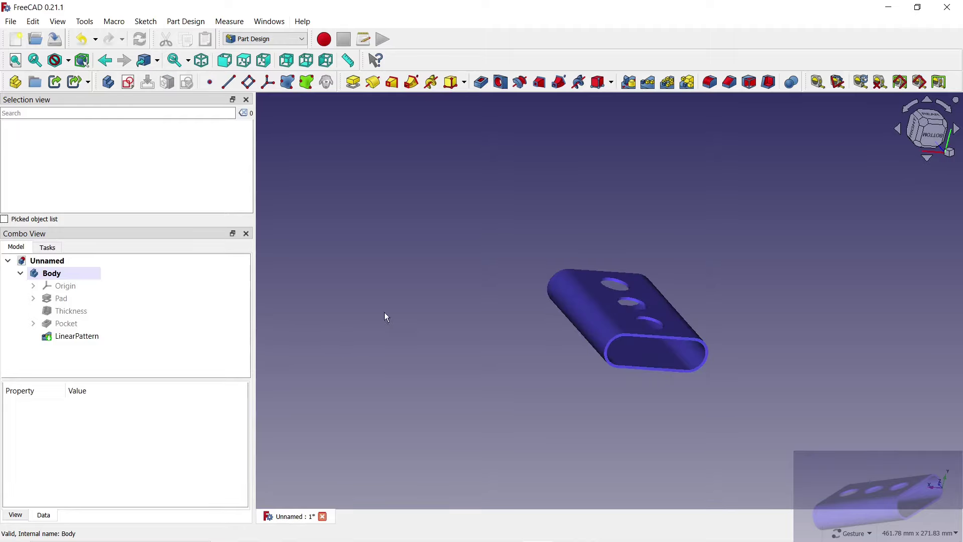
mouse_move(385, 312)
left_mouse_down()
mouse_move(374, 323)
mouse_move(665, 355)
left_mouse_up()
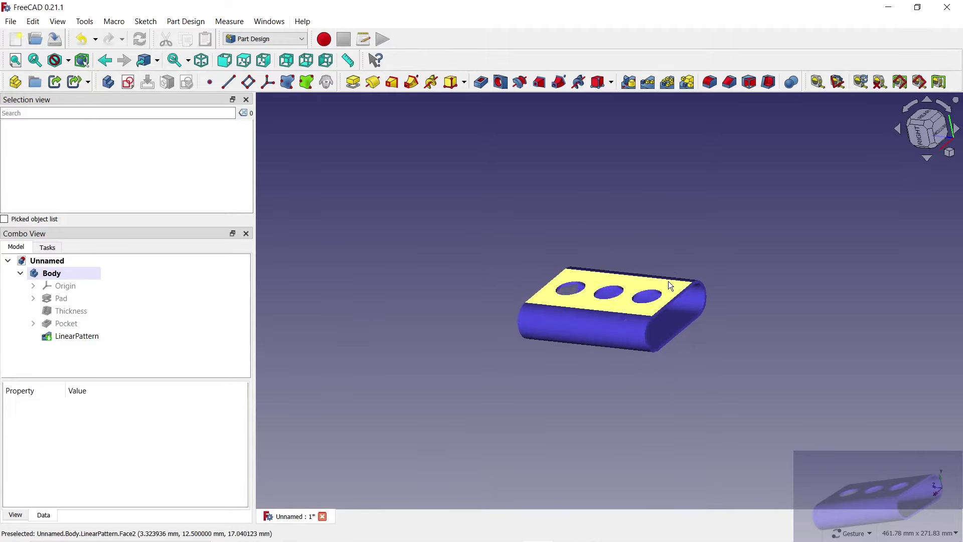
scroll(744, 356, "up", 4)
mouse_move(745, 358)
left_mouse_down()
mouse_move(707, 387)
mouse_move(640, 355)
mouse_move(668, 398)
mouse_move(725, 407)
left_mouse_up()
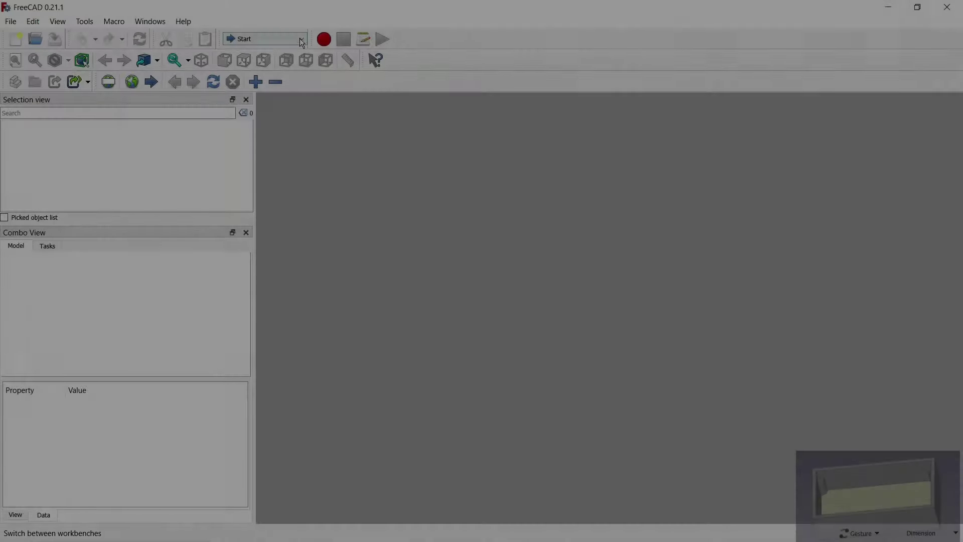
In Part Design, create a new body with a sketch on the XY plane
left_click(264, 38)
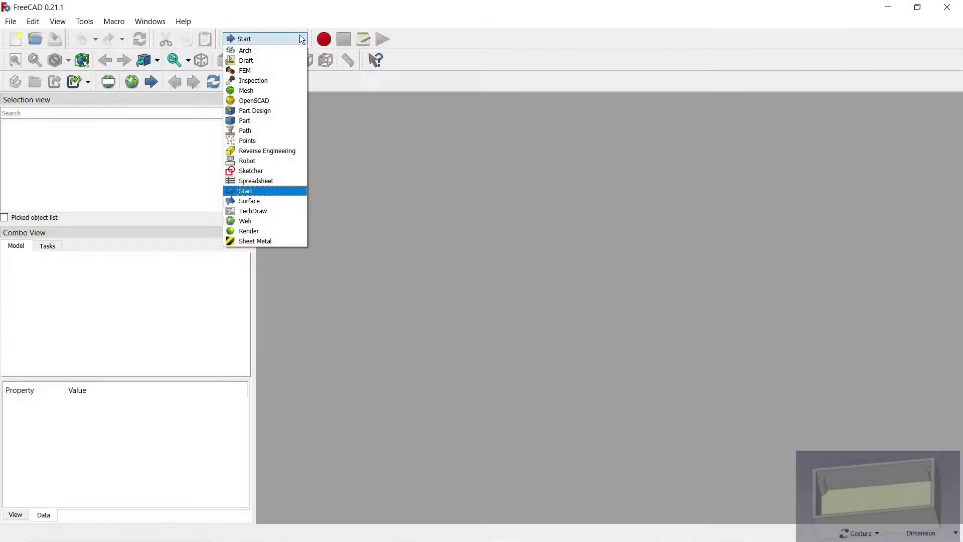
left_click(278, 107)
left_click(108, 82)
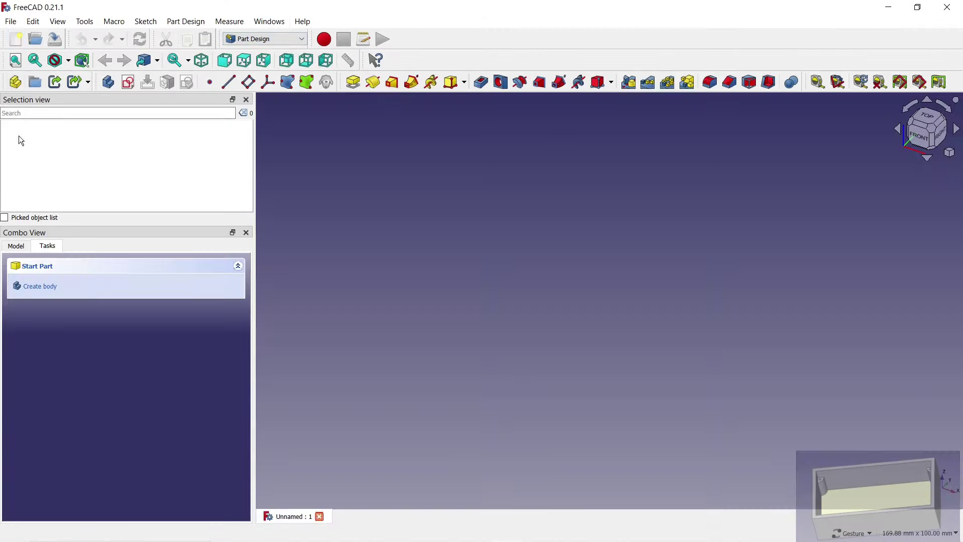
left_click(42, 291)
left_click(55, 320)
left_click(101, 272)
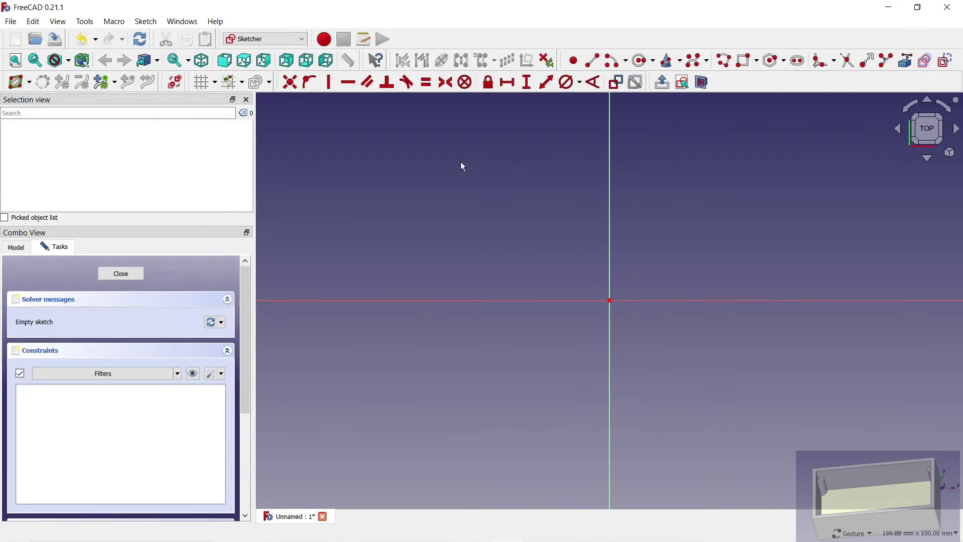
Draw an origin-centred rectangle constrained to 100 mm by 50 mm and close the sketch
left_click(756, 61)
left_click(764, 77)
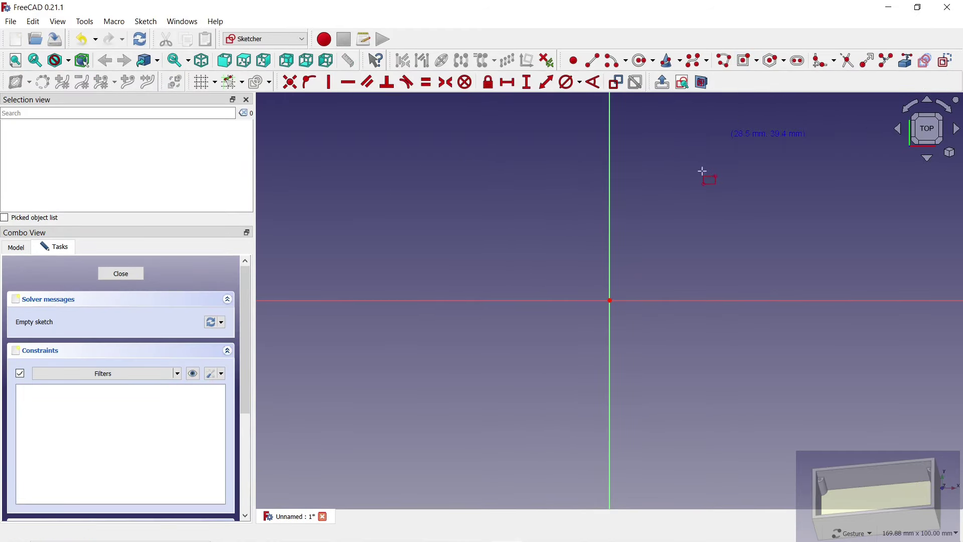
left_click(609, 300)
left_click(419, 200)
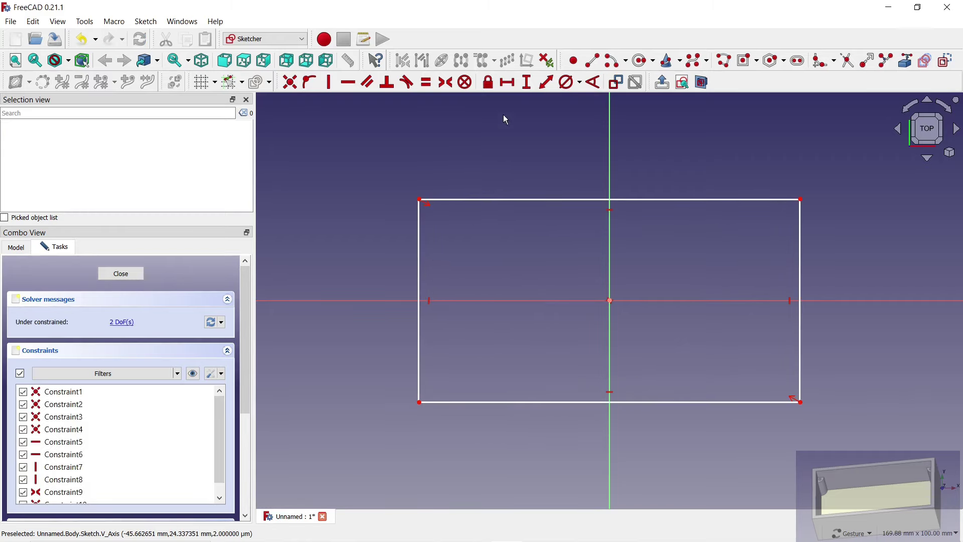
left_click(521, 200)
type("1")
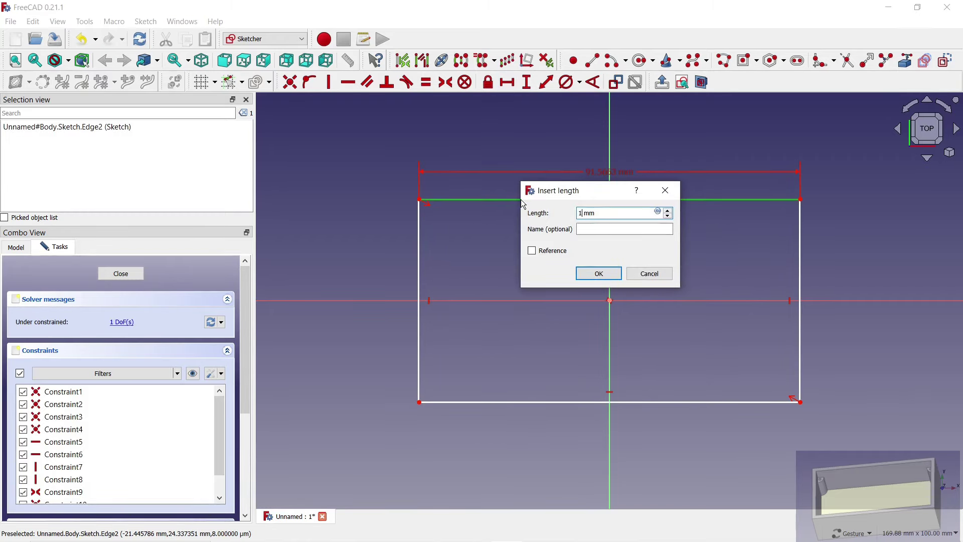
type("00")
left_click(597, 273)
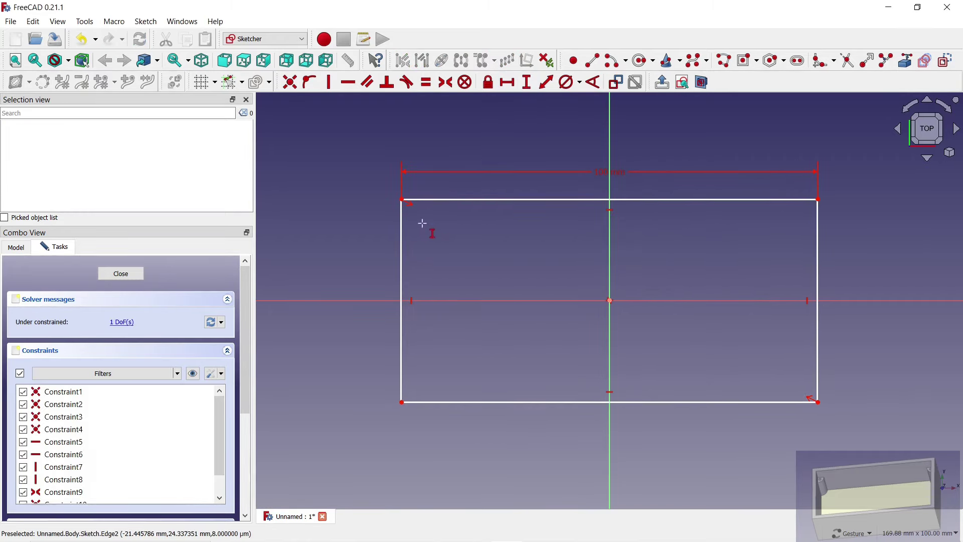
left_click(401, 227)
type("50")
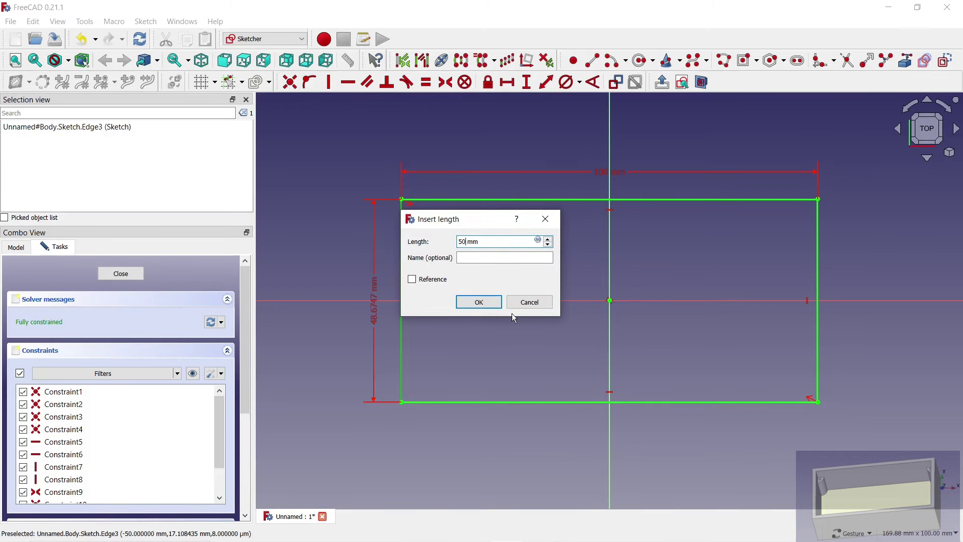
left_click(480, 302)
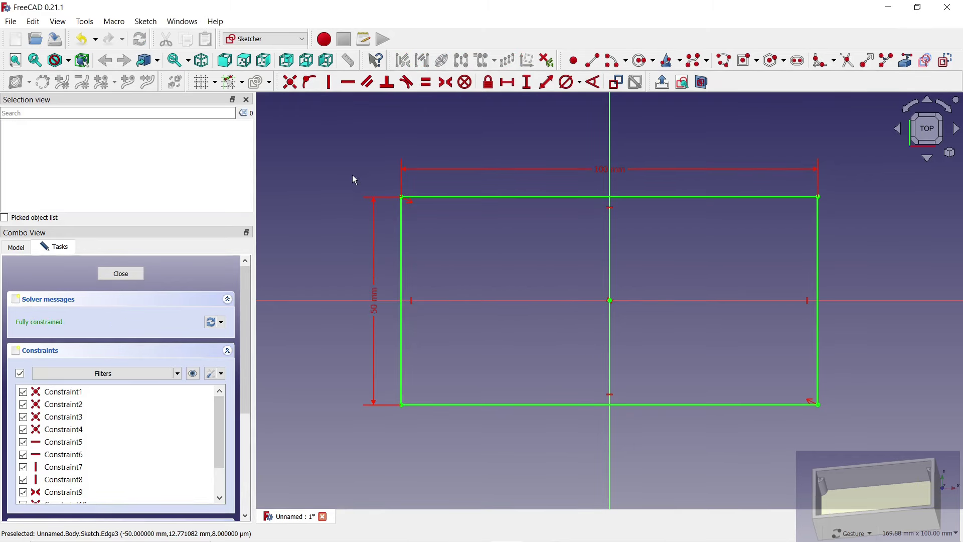
left_click(134, 276)
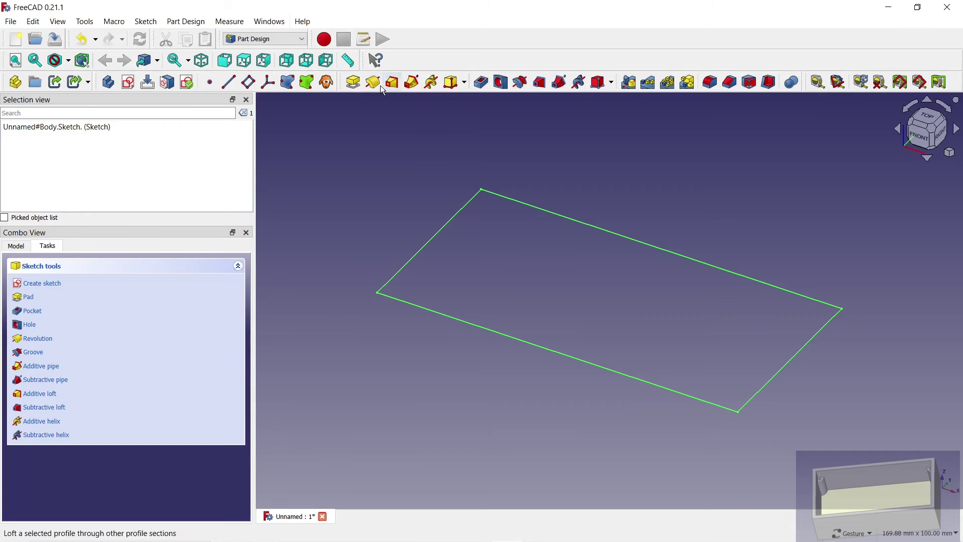
Pad the rectangle into a solid box and select its top face
left_click(353, 81)
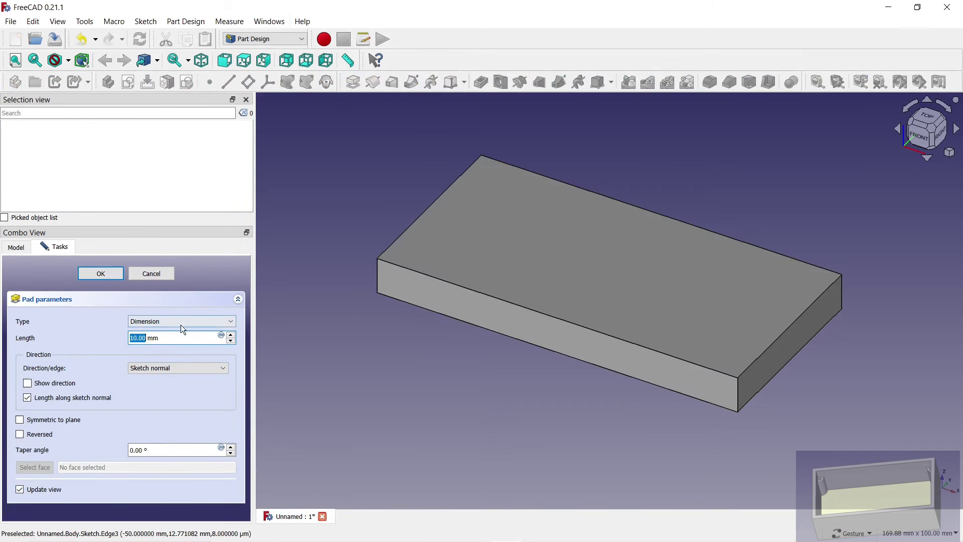
left_click(99, 278)
left_click(541, 215)
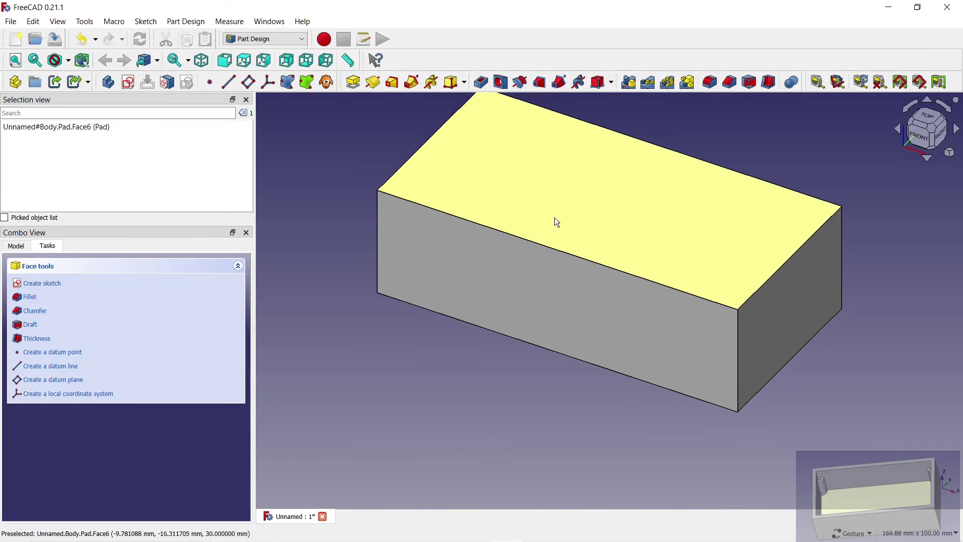
Hollow the box into a tray with 3 mm inward walls, then sketch on its floor
left_click(767, 82)
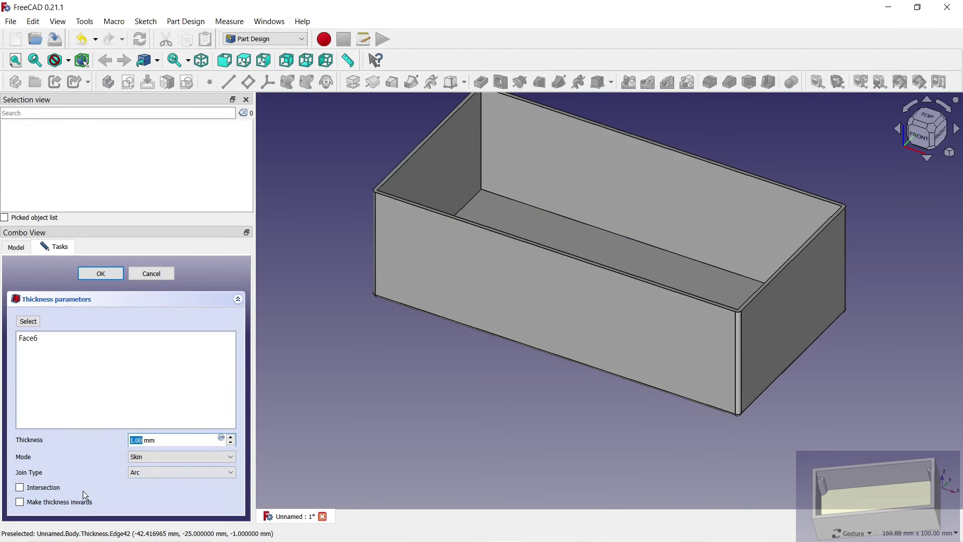
left_click(21, 503)
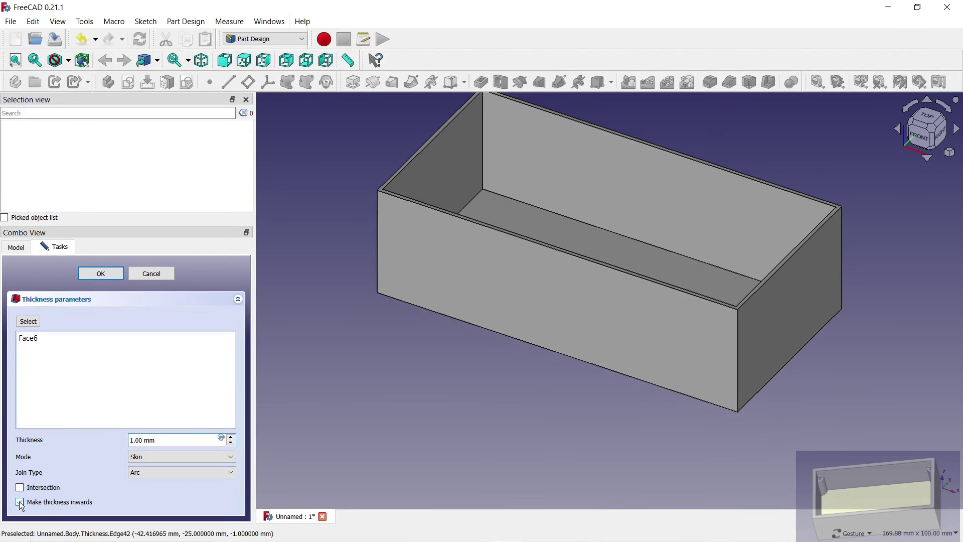
left_click(232, 437)
left_click(232, 438)
left_click(232, 437)
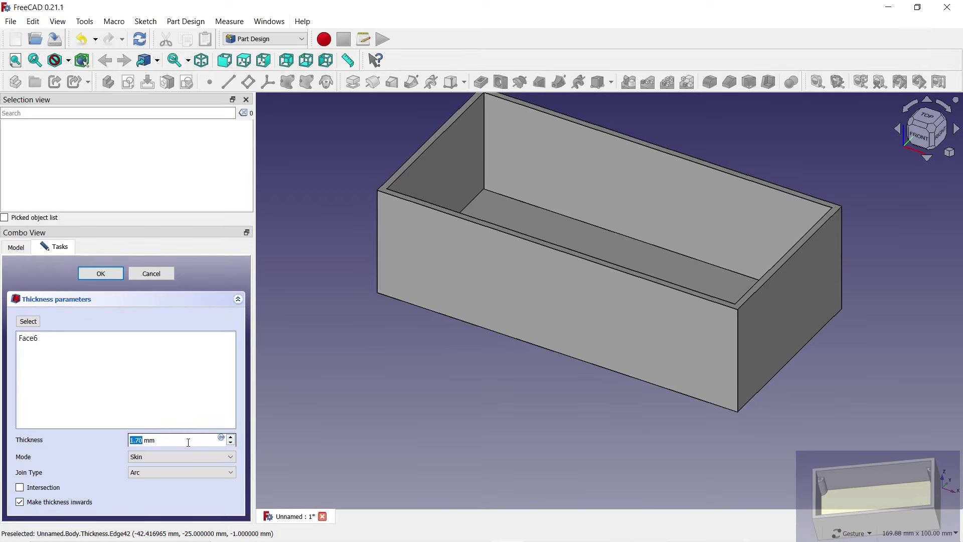
type("3")
left_click(107, 275)
left_click(492, 207)
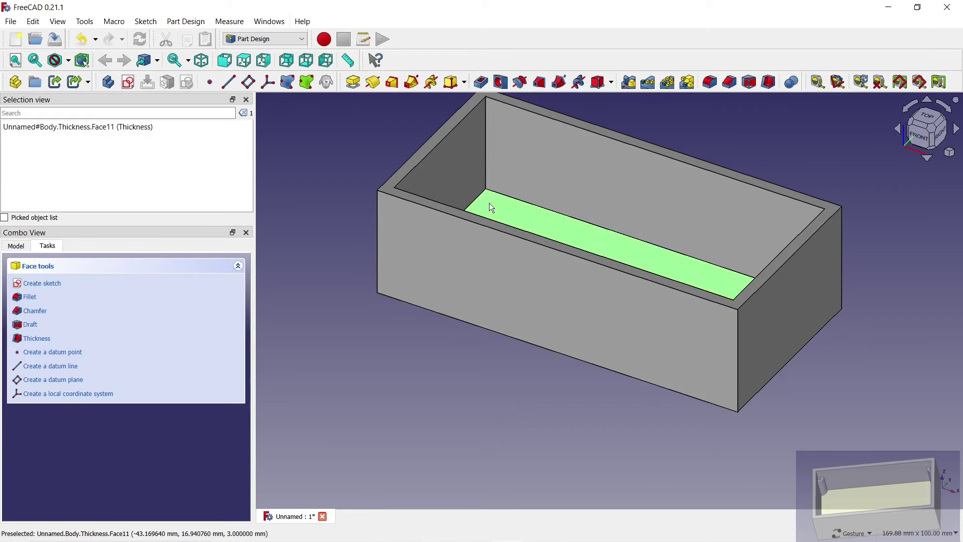
left_click(128, 82)
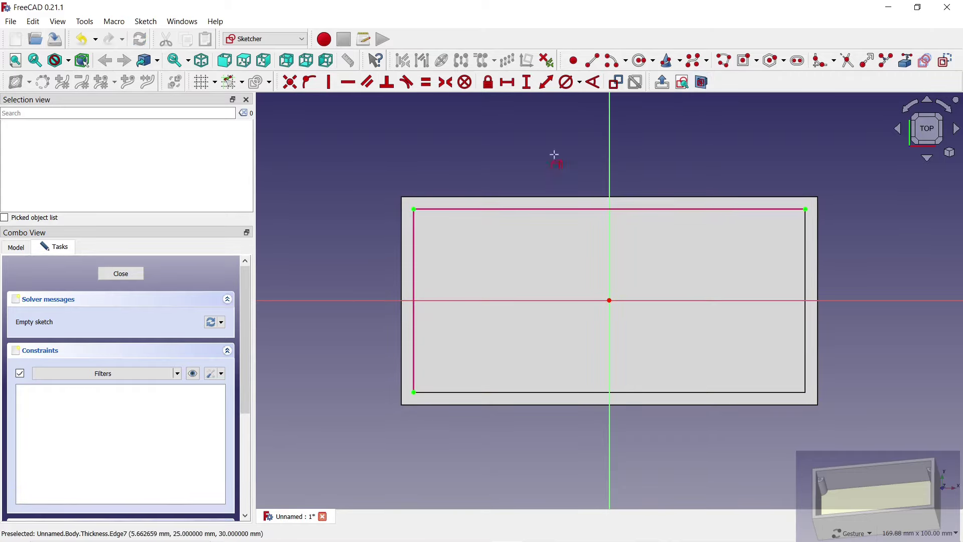
Draw a circle and a corner rectangle at the tray floor's corner
scroll(430, 224, "up", 3)
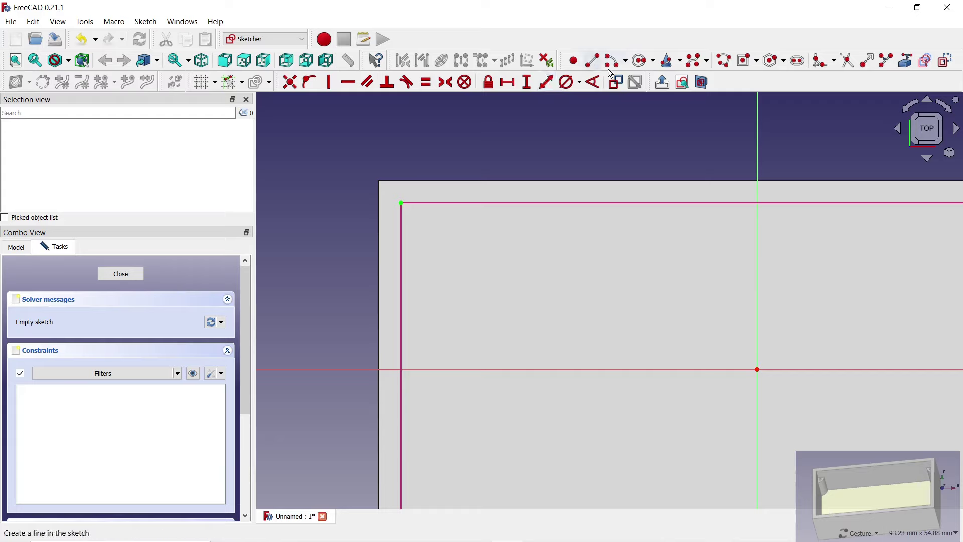
left_click(643, 62)
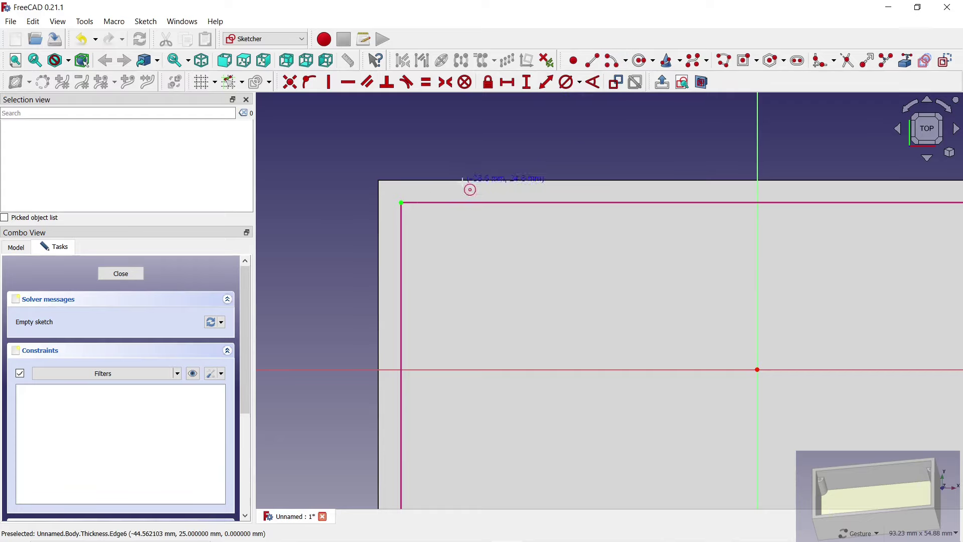
left_click(401, 203)
left_click(466, 261)
left_click(757, 61)
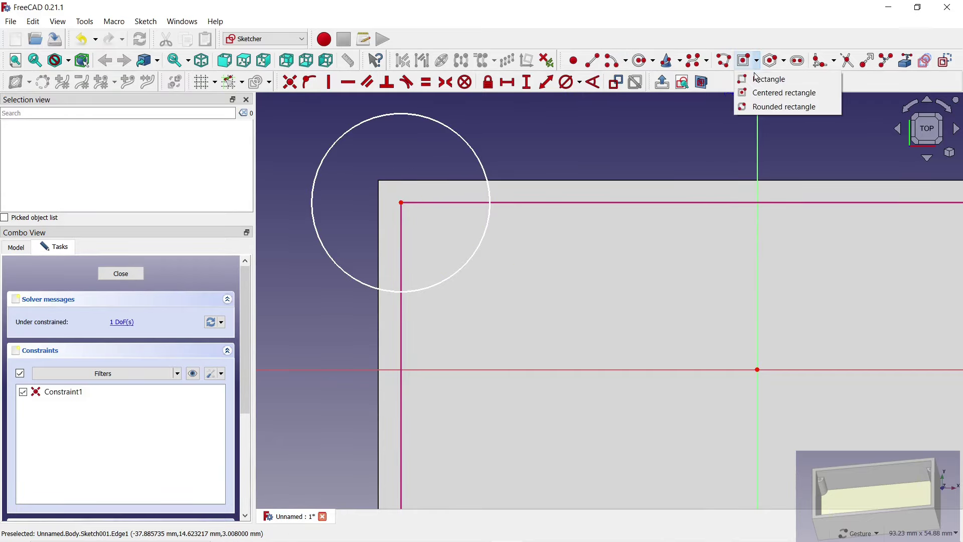
left_click(775, 77)
left_click(401, 203)
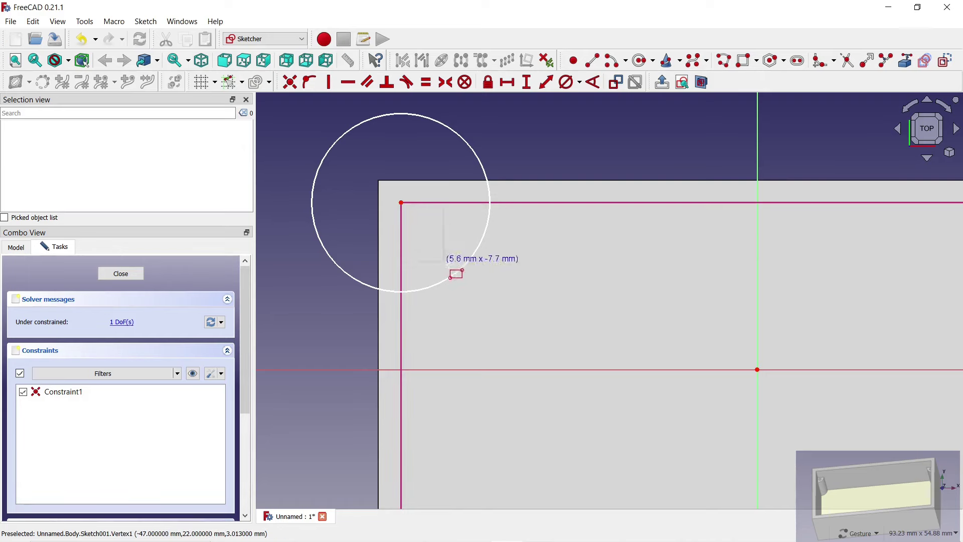
left_click(590, 345)
Delete two rectangle edges and trim the geometry down to a quarter arc
left_click(552, 345)
left_click(590, 311)
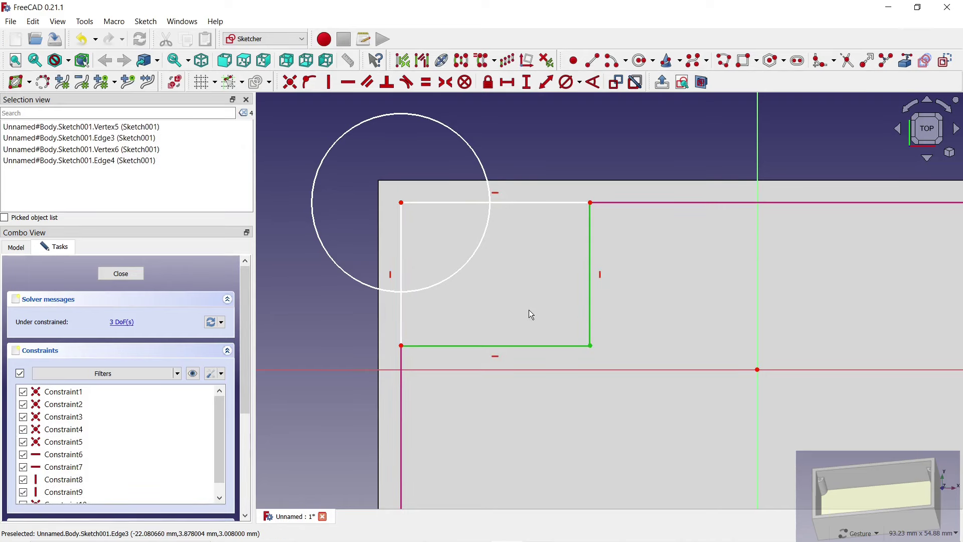
key("Delete")
left_click(845, 61)
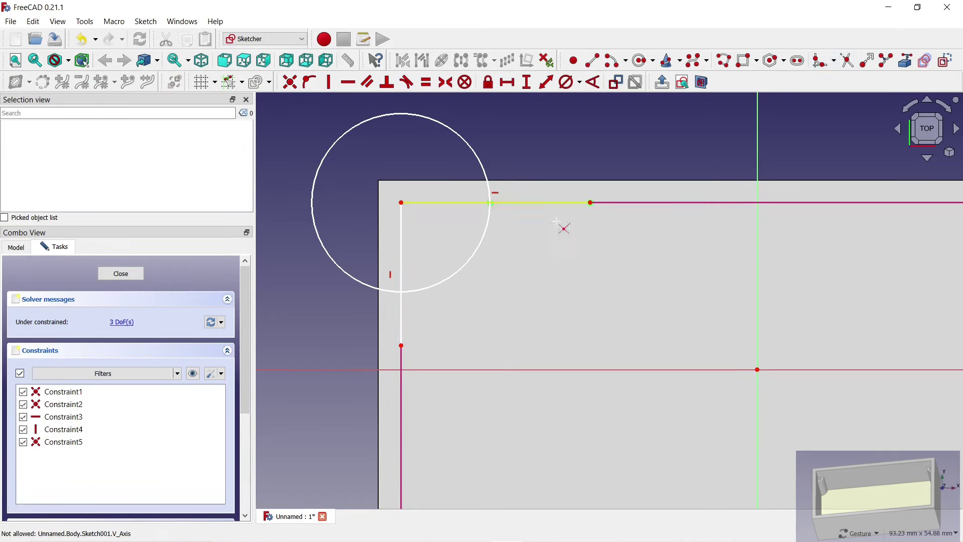
left_click(403, 316)
left_click(393, 290)
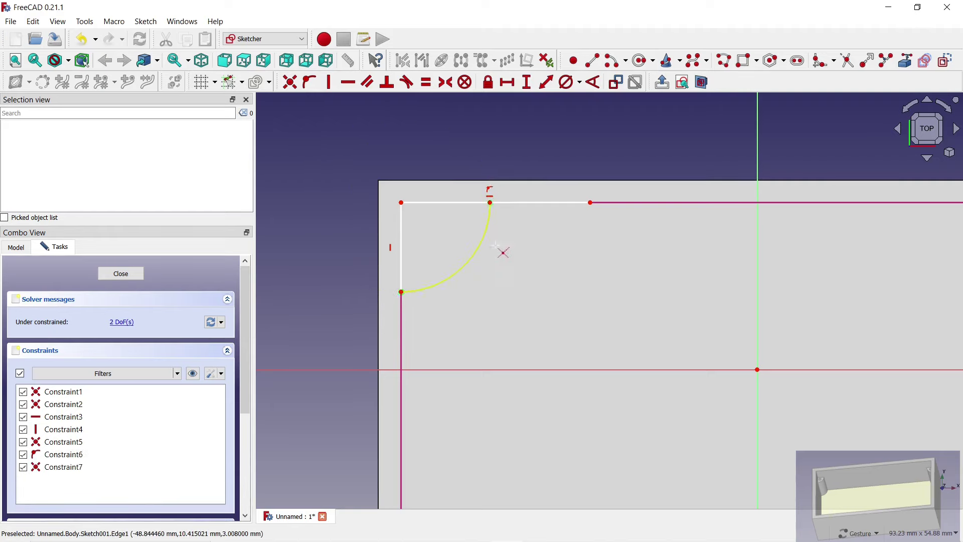
left_click(549, 209)
left_click_drag(486, 236, 429, 235)
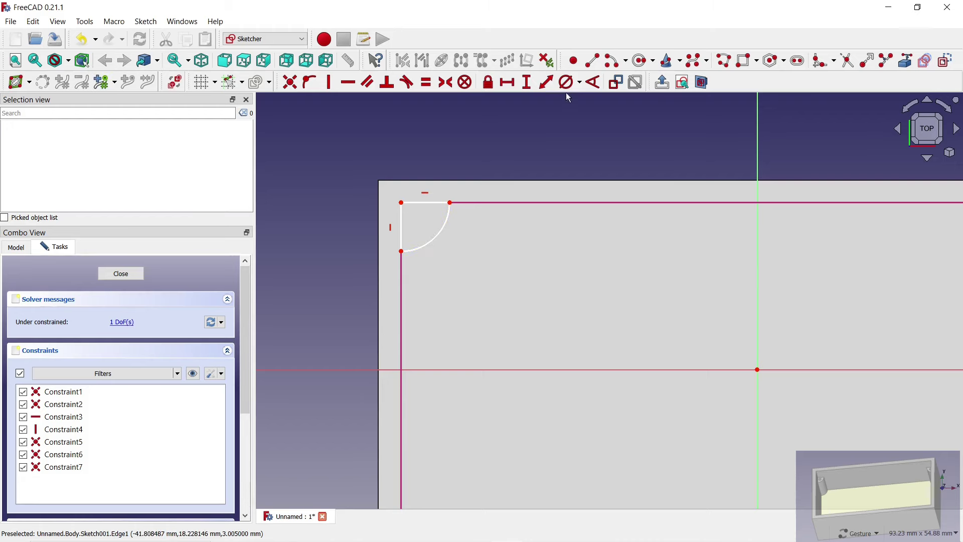
Set the quarter arc's diameter to 15 mm
left_click(566, 83)
left_click(448, 225)
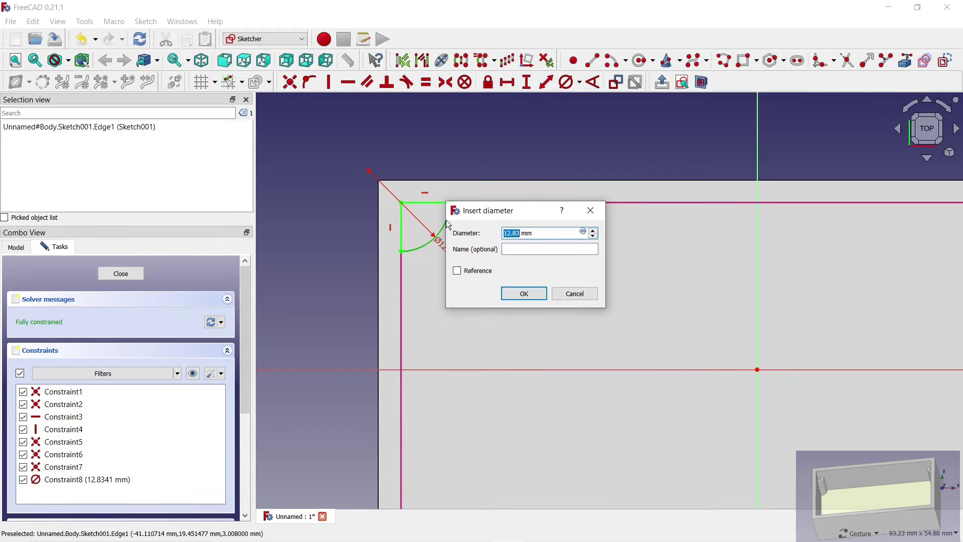
left_click(524, 294)
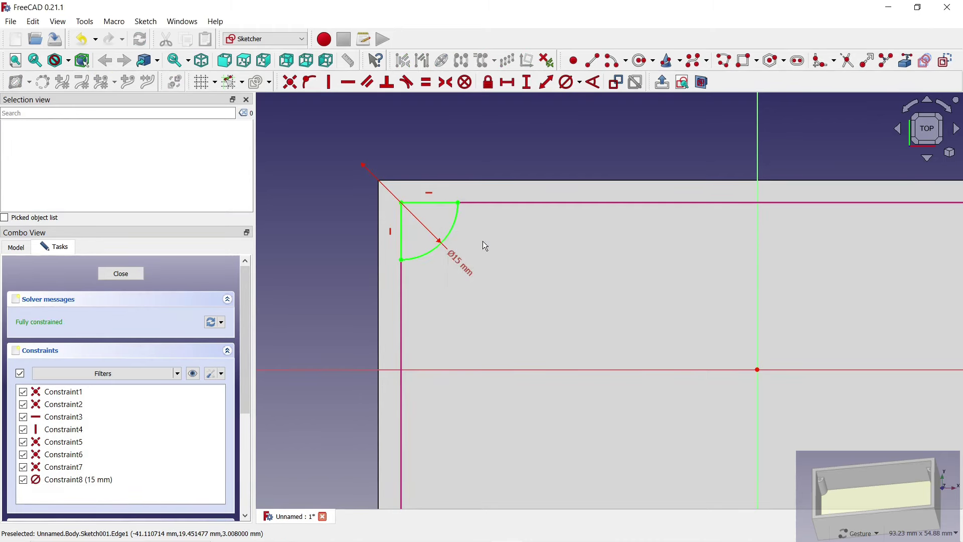
scroll(480, 133, "down", 2)
Pad the quarter-circle profile 14 mm upward into a corner post
left_click(121, 273)
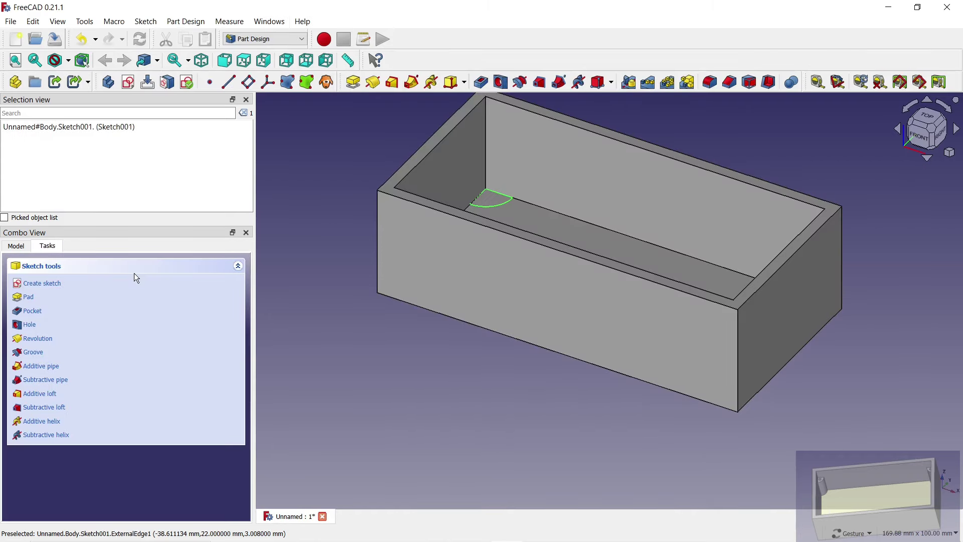
left_click(353, 82)
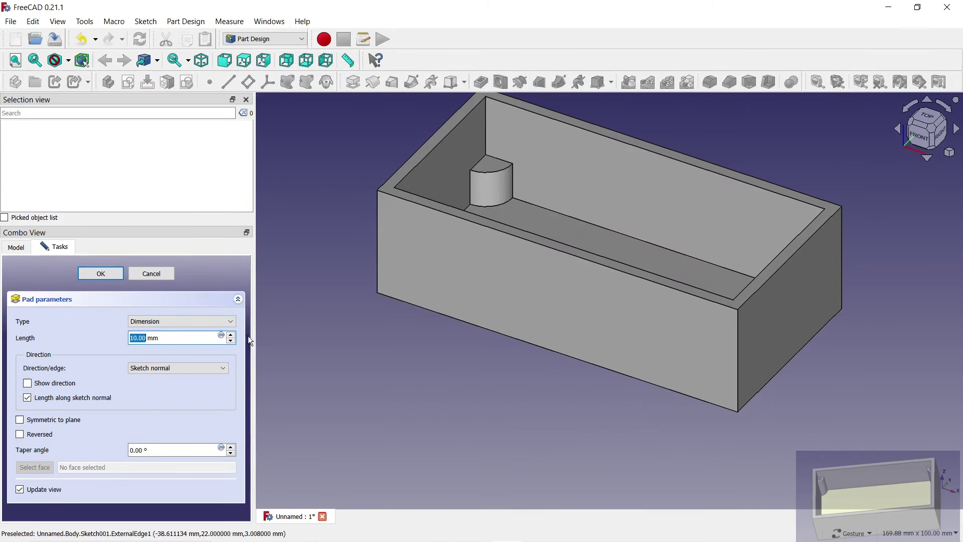
scroll(235, 337, "up", 4)
left_click(113, 276)
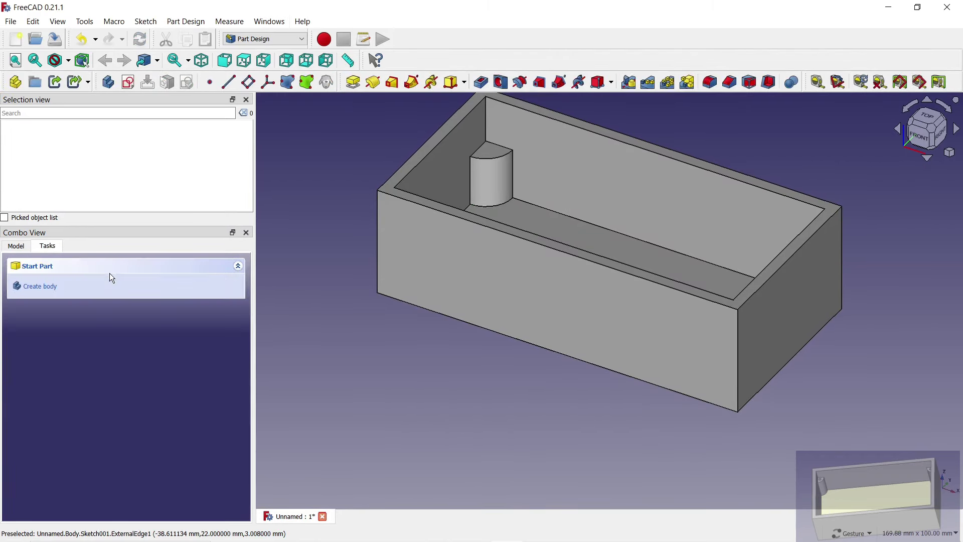
left_click_drag(376, 350, 397, 386)
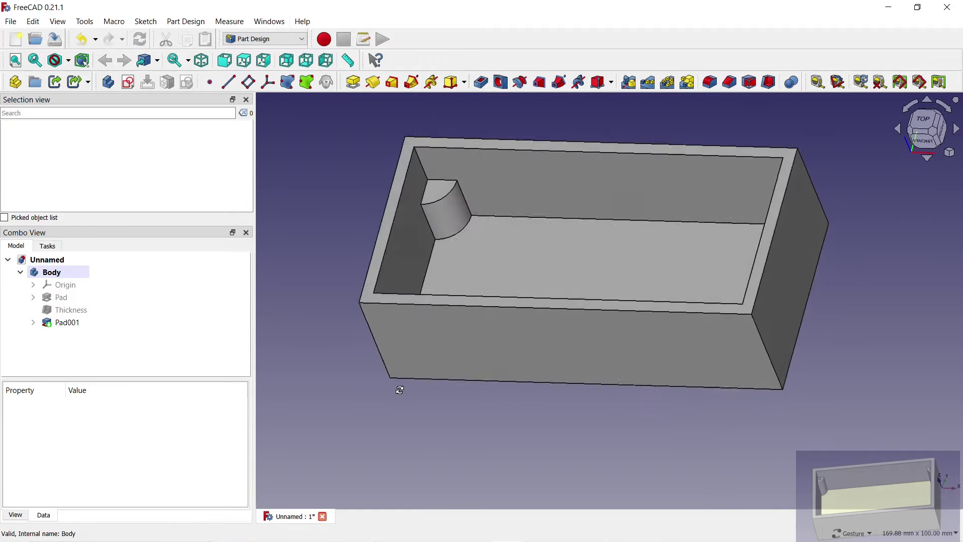
Mirror the Pad001 corner post across the YZ plane
left_click(73, 326)
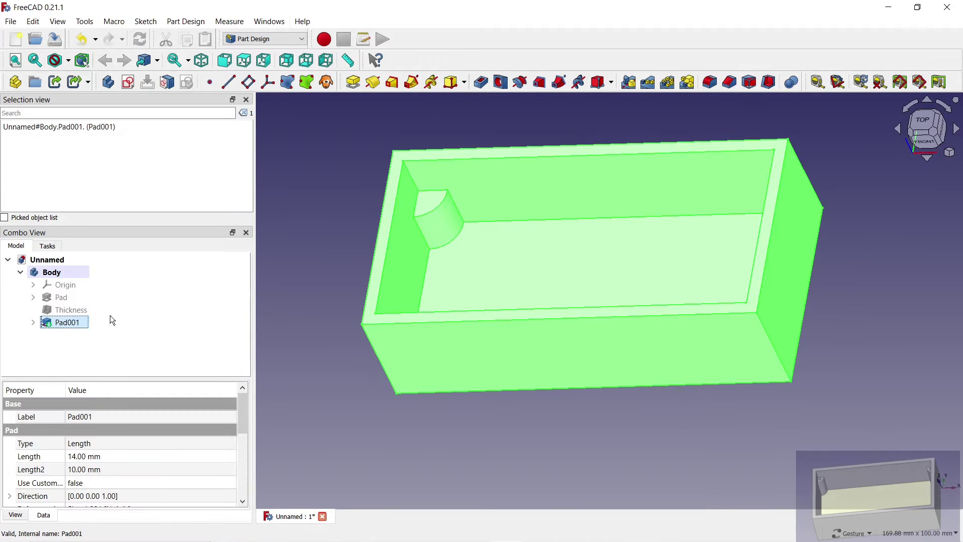
left_click(628, 81)
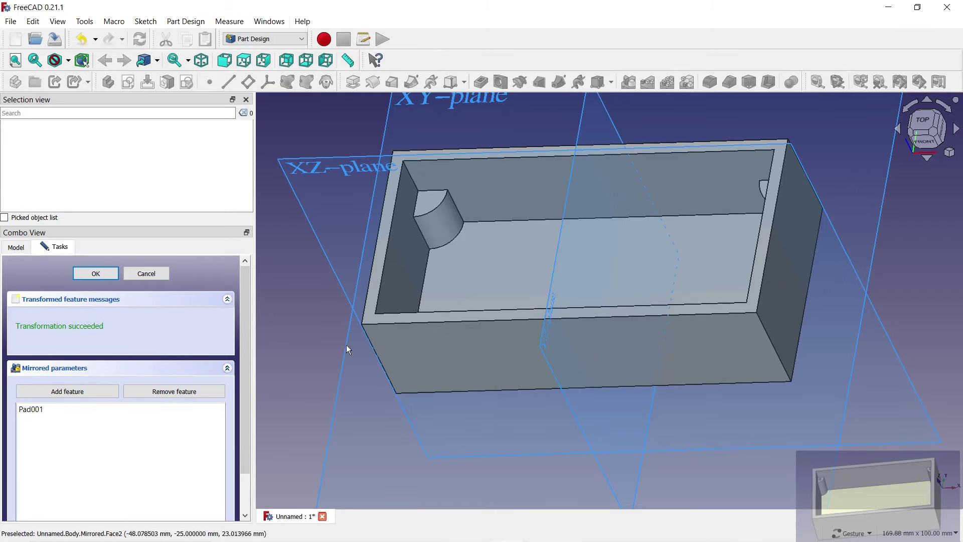
scroll(247, 344, "down", 3)
left_click(220, 489)
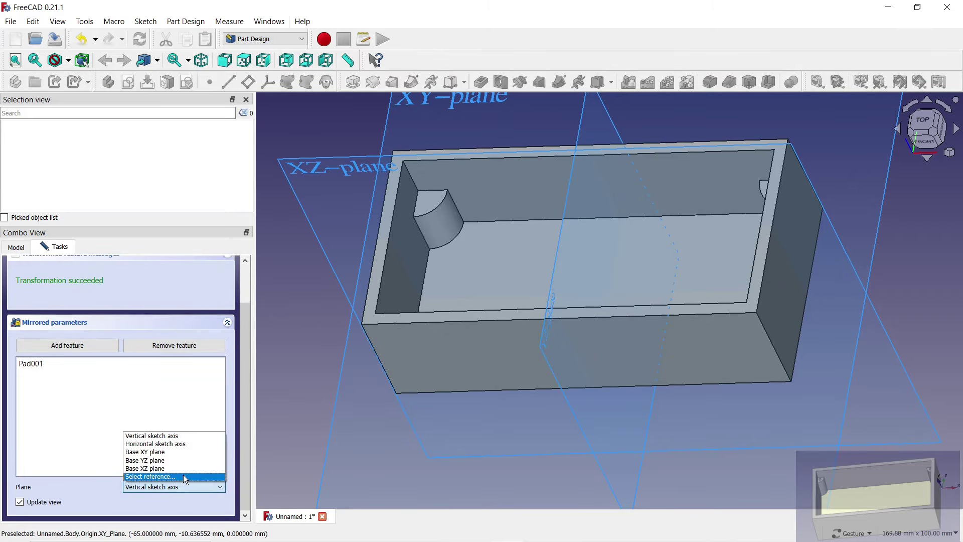
left_click(183, 477)
left_click(549, 360)
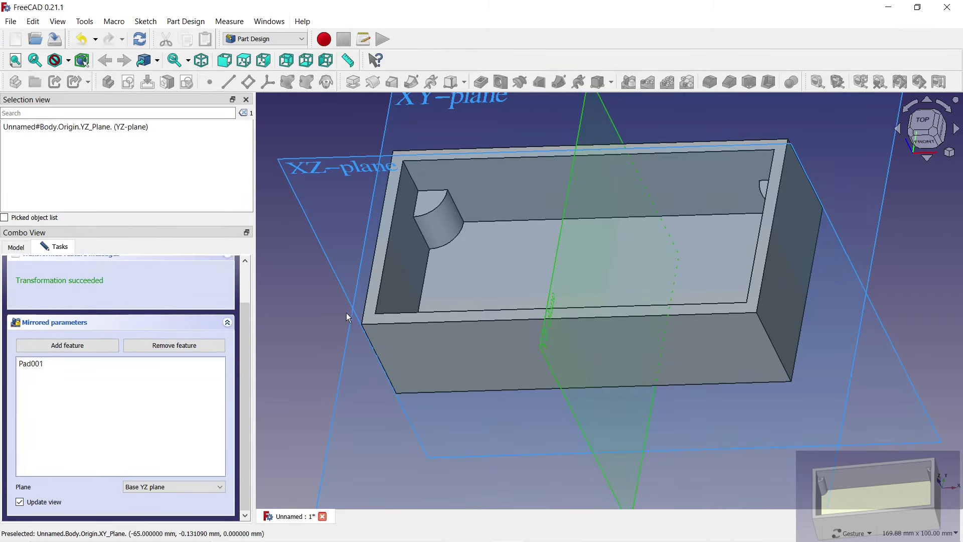
left_click_drag(346, 312, 321, 319)
scroll(250, 384, "up", 1)
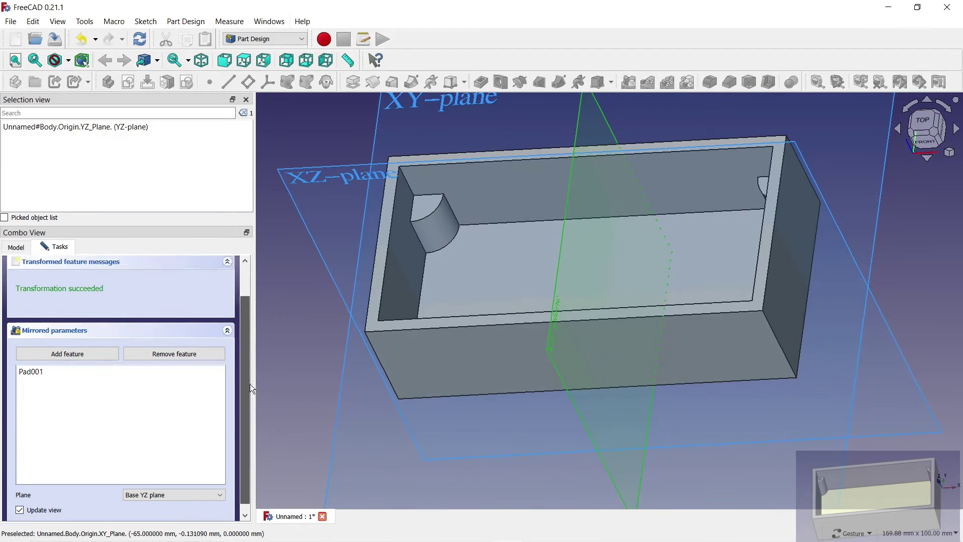
scroll(250, 383, "up", 3)
left_click(94, 271)
Mirror Pad001 again, this time across the XZ plane
left_click(76, 326)
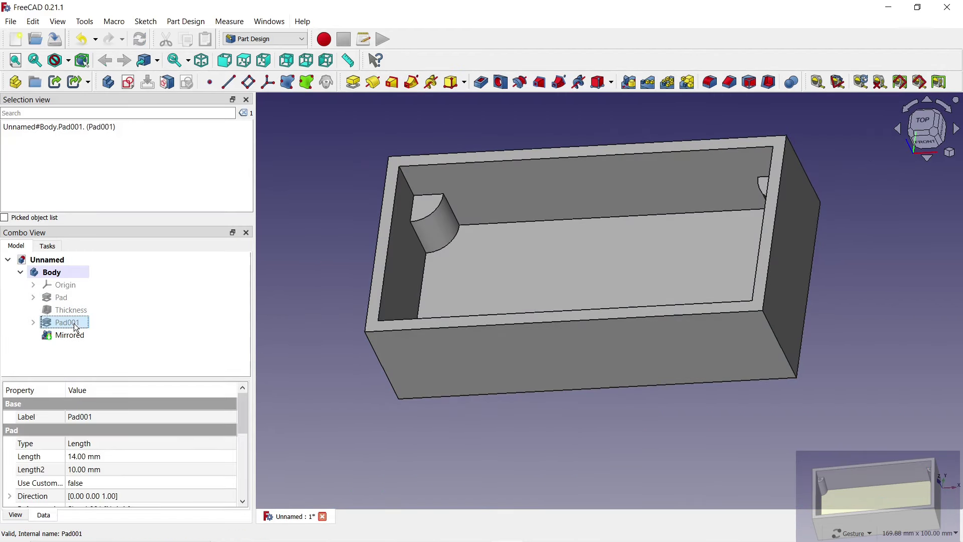
left_click(629, 82)
scroll(249, 415, "down", 1)
scroll(249, 414, "down", 1)
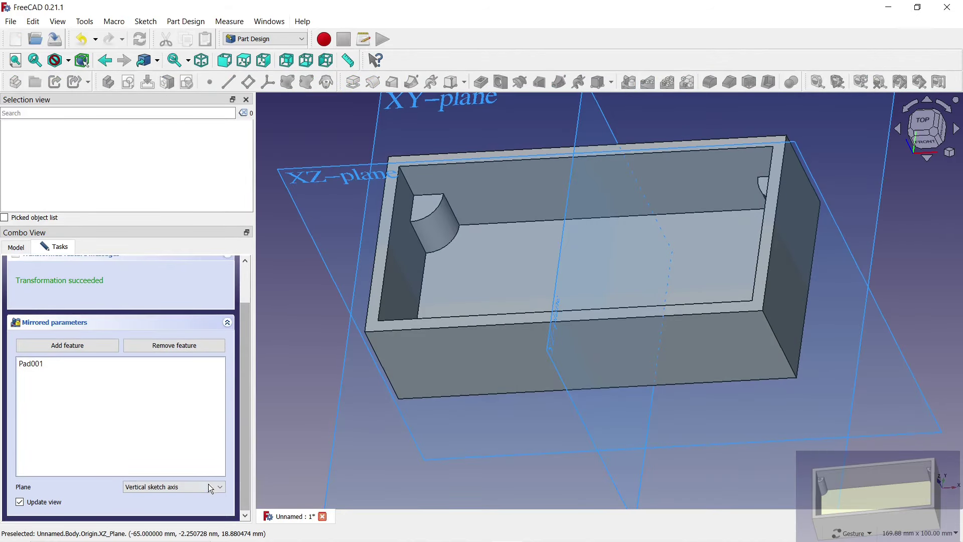
left_click(208, 483)
left_click_drag(339, 199, 407, 239)
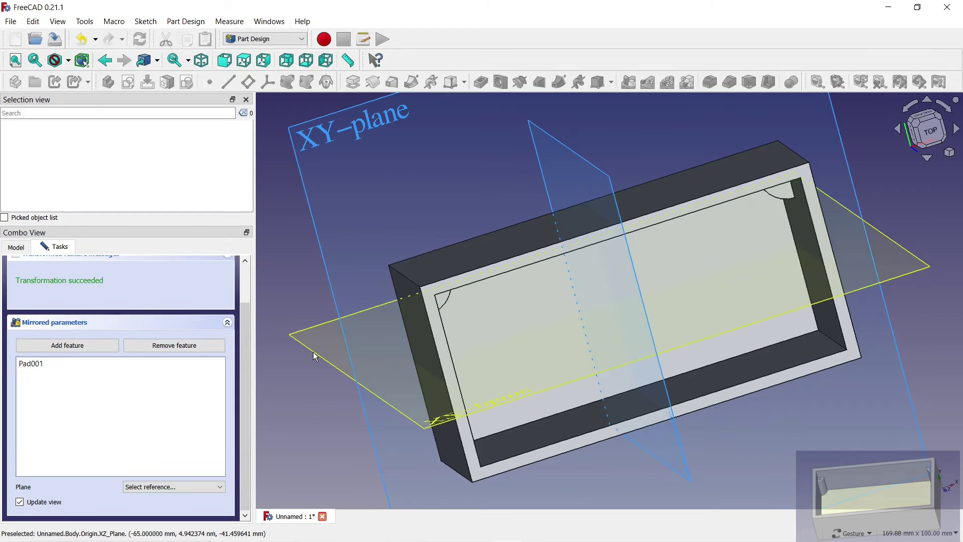
left_click(313, 351)
scroll(245, 360, "up", 3)
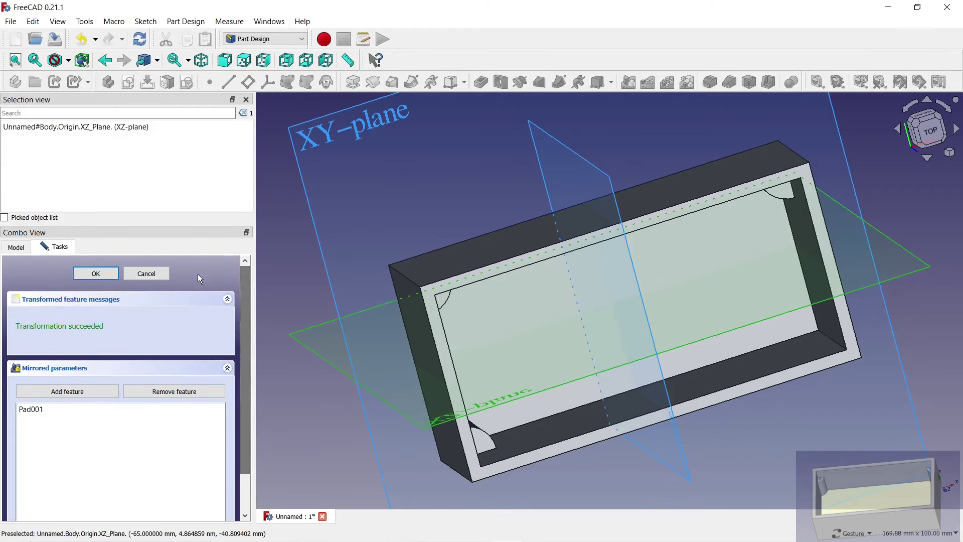
left_click(98, 273)
mouse_move(266, 390)
left_mouse_down()
mouse_move(312, 338)
mouse_move(307, 366)
left_mouse_up()
left_click(73, 326)
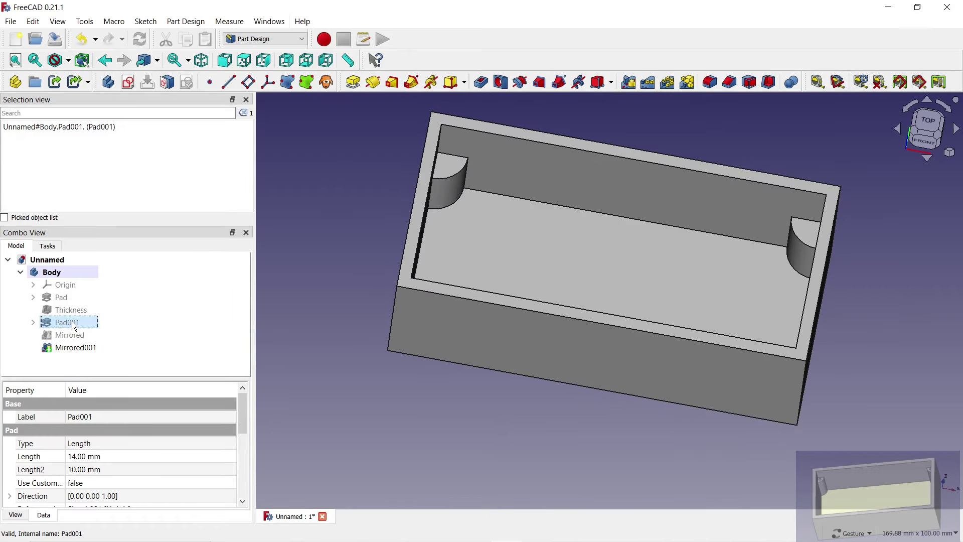
Create a PolarPattern of the corner post around the base Z axis
left_click(670, 87)
mouse_move(520, 208)
left_mouse_down()
mouse_move(388, 255)
mouse_move(417, 257)
left_mouse_up()
left_click_drag(251, 328, 251, 406)
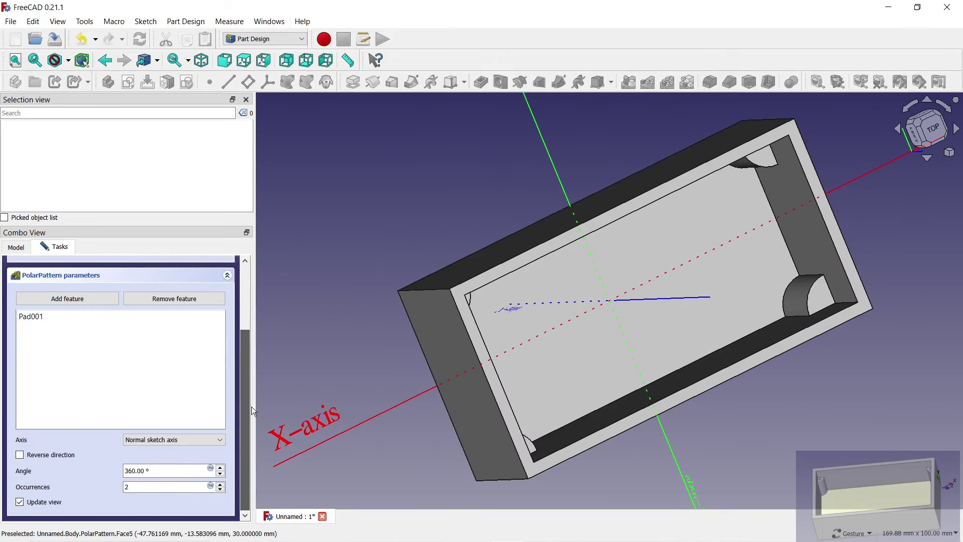
left_click(174, 439)
left_click(178, 497)
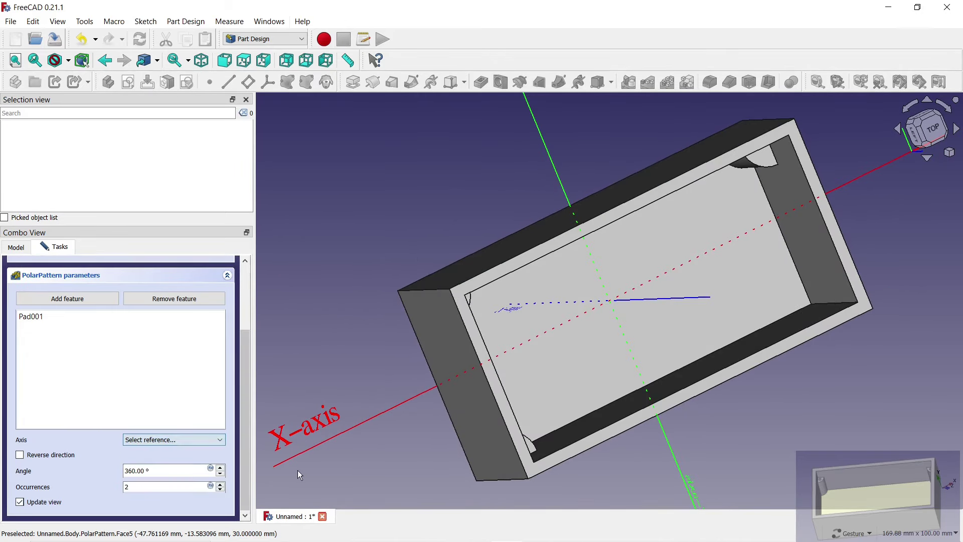
left_click(672, 299)
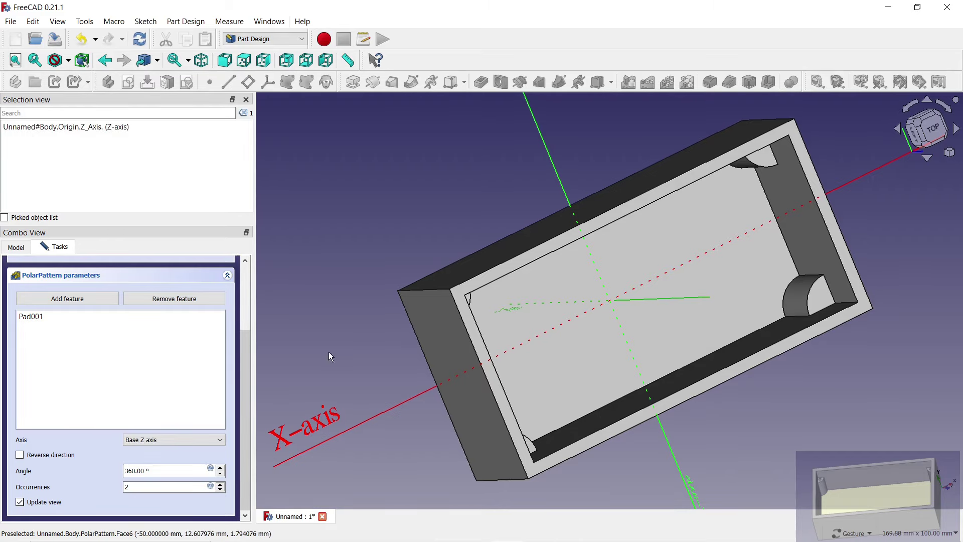
left_click_drag(244, 357, 256, 290)
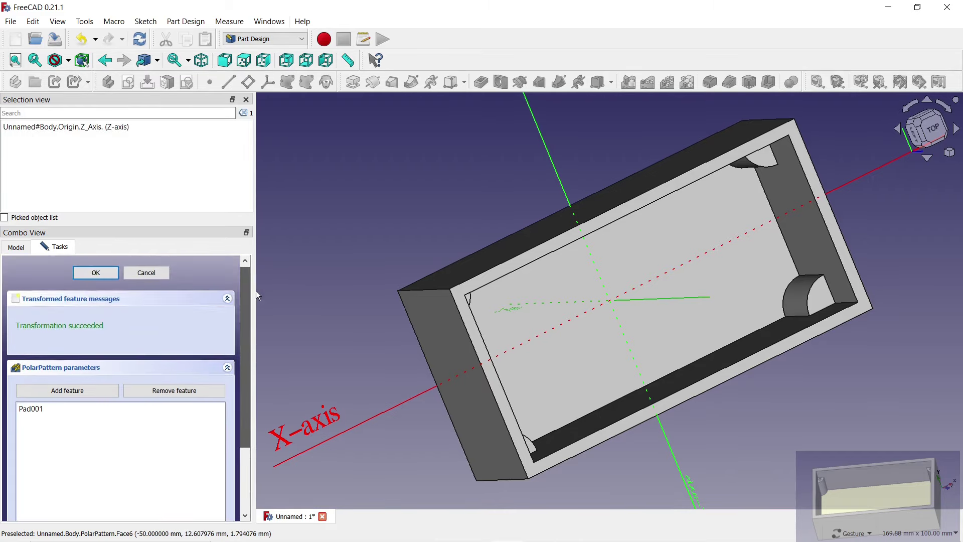
left_click(95, 274)
Increase Pad001's length from 14 mm to 15 mm
mouse_move(735, 426)
left_mouse_down()
mouse_move(634, 382)
mouse_move(633, 390)
left_mouse_up()
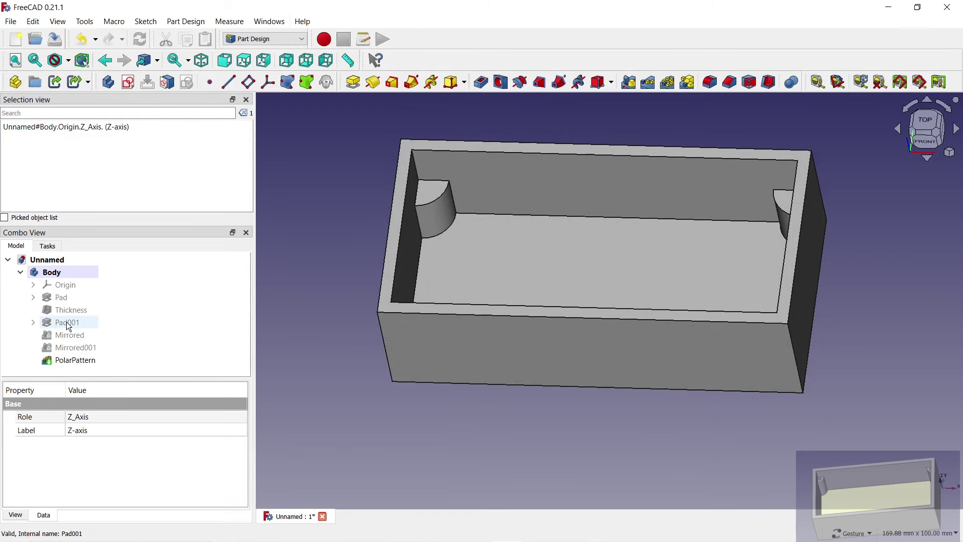
double_click(68, 324)
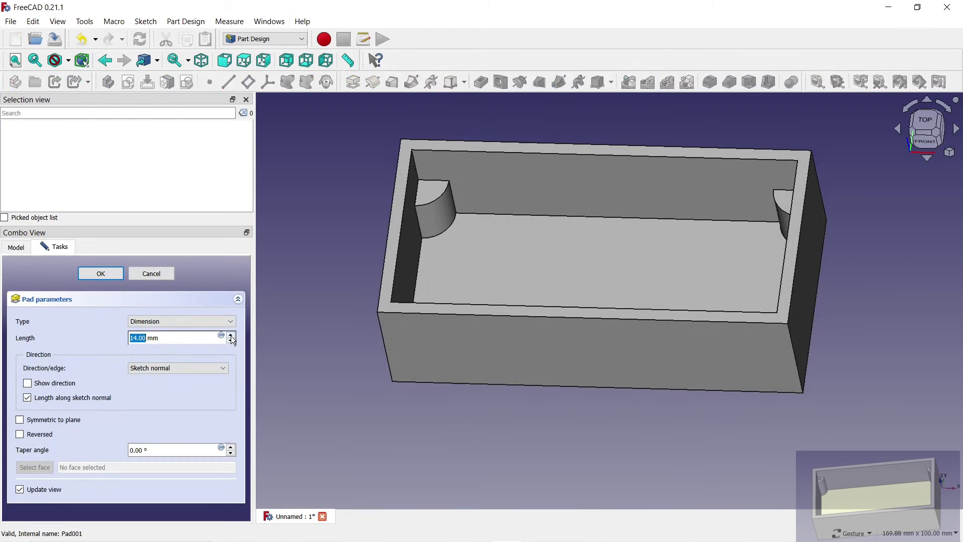
left_click(231, 335)
left_click(101, 274)
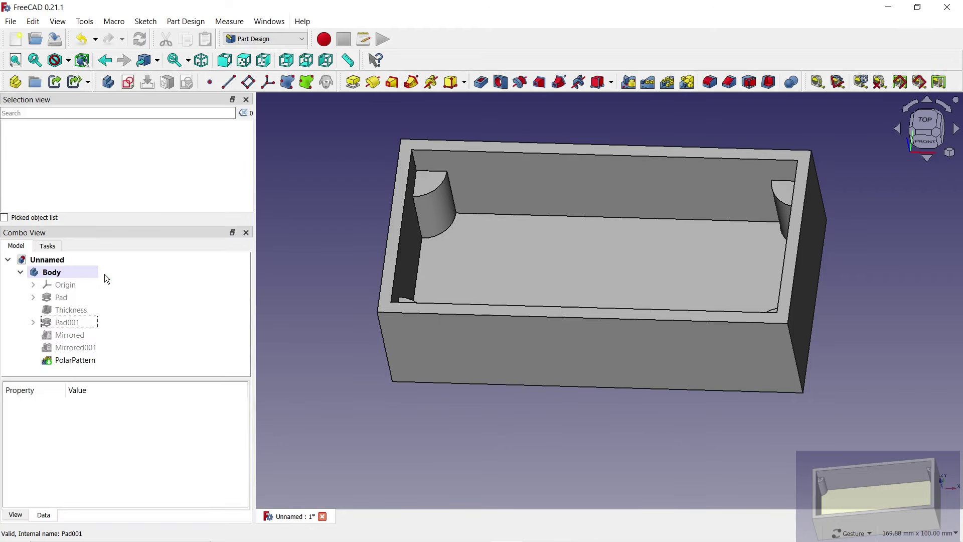
Open Pad001's sketch, move the Ø15 mm dimension aside, and draw a circle inside the corner arc
left_click(34, 323)
double_click(75, 335)
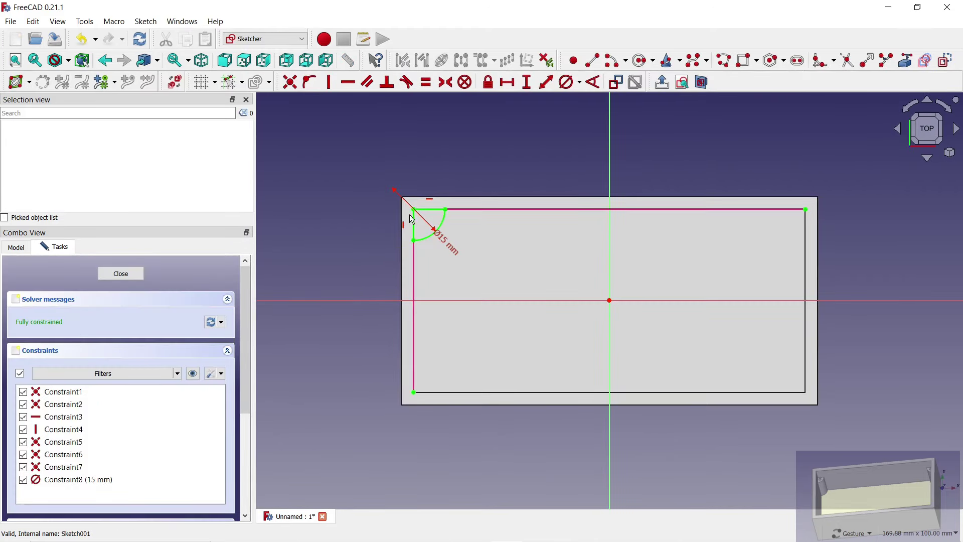
scroll(411, 219, "up", 5)
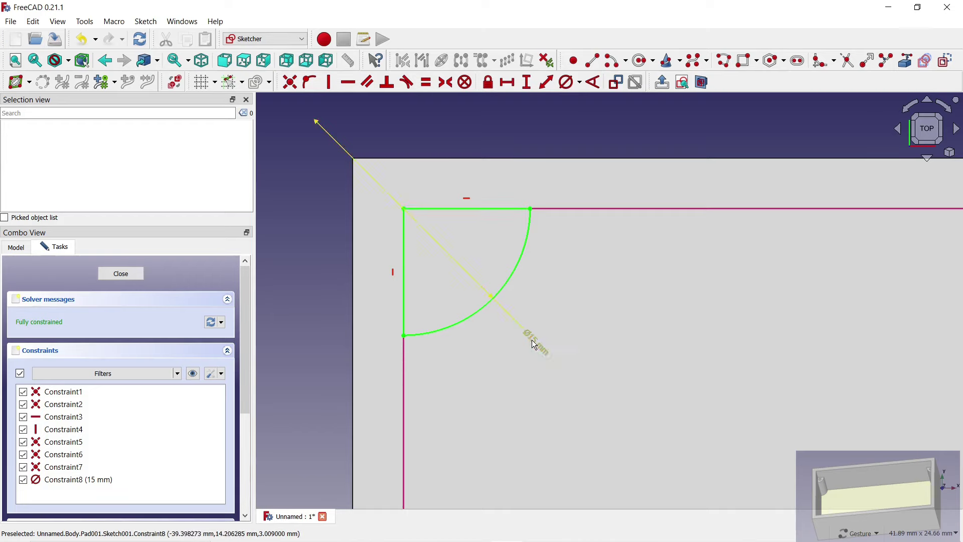
left_click_drag(533, 339, 580, 278)
left_click(639, 60)
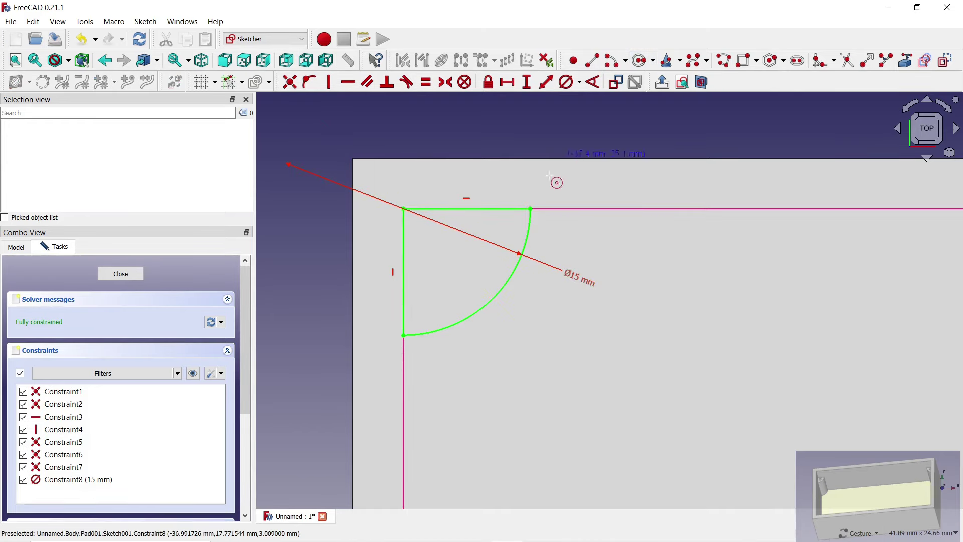
left_click(475, 231)
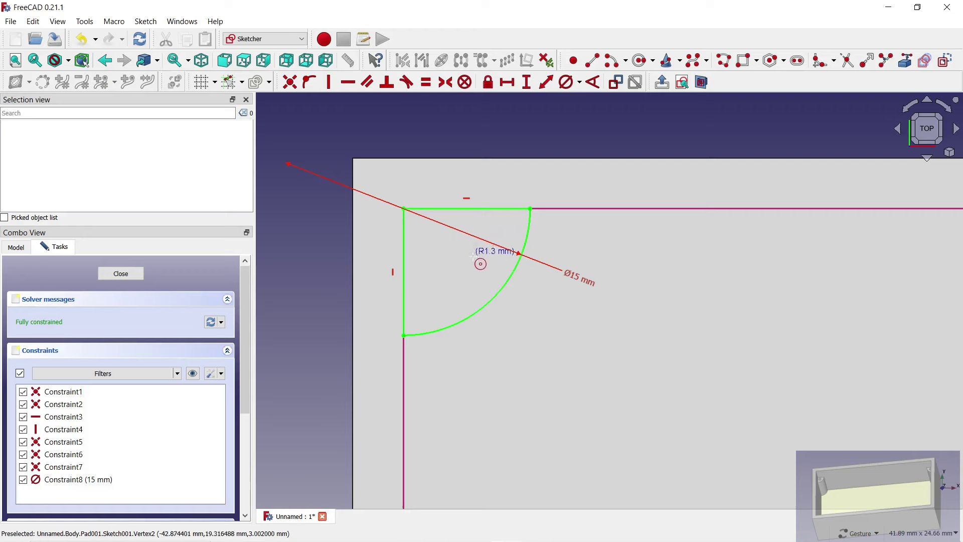
left_click(491, 249)
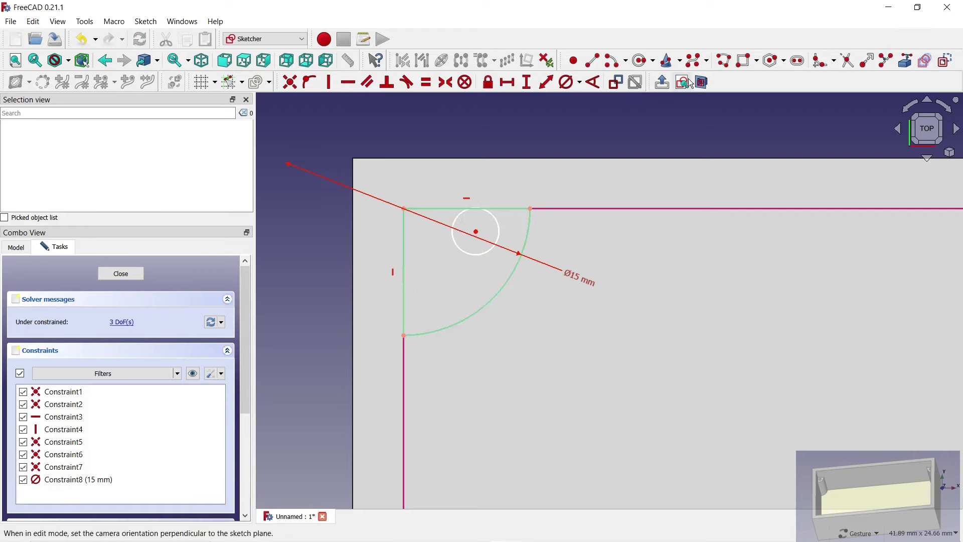
Draw a line from the corner point to the arc, constrained at 45° to the vertical edge
left_click(613, 61)
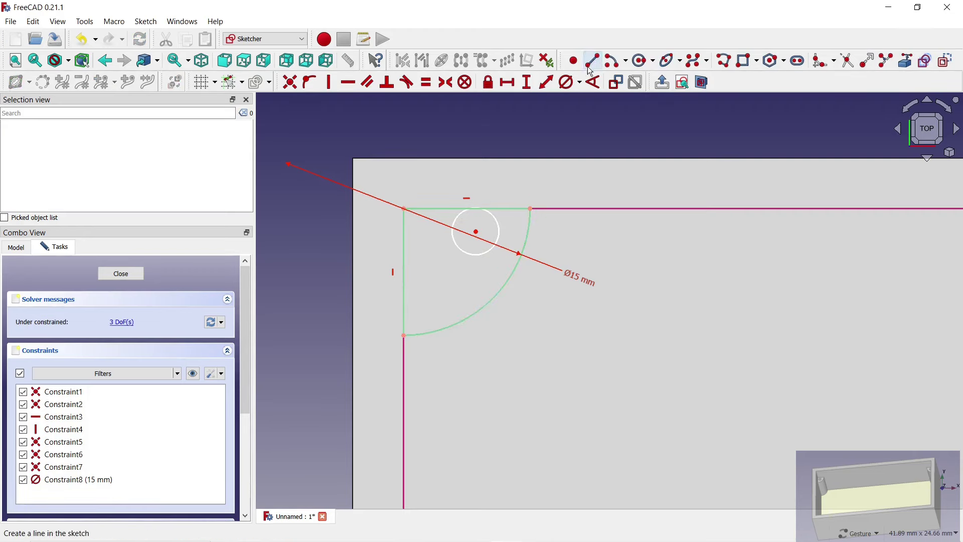
left_click(403, 209)
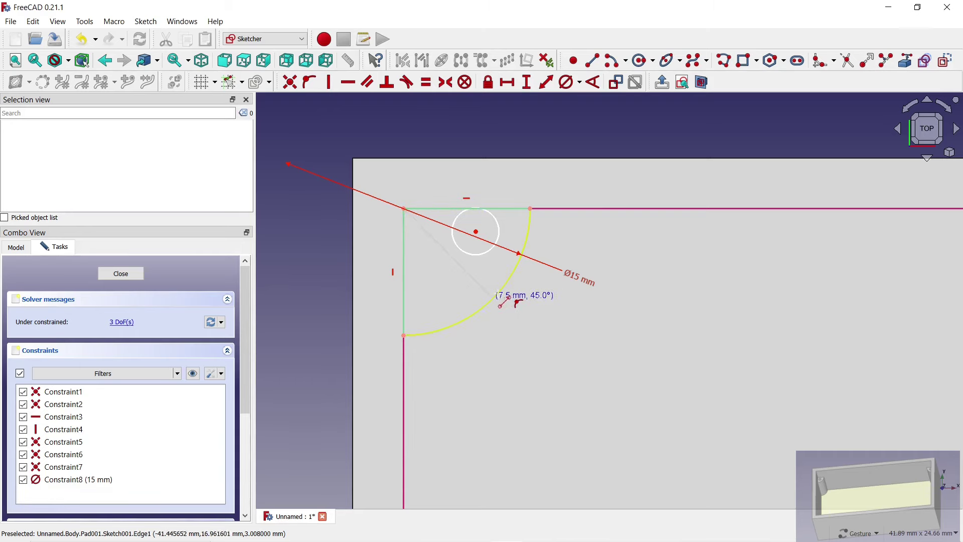
left_click(494, 299)
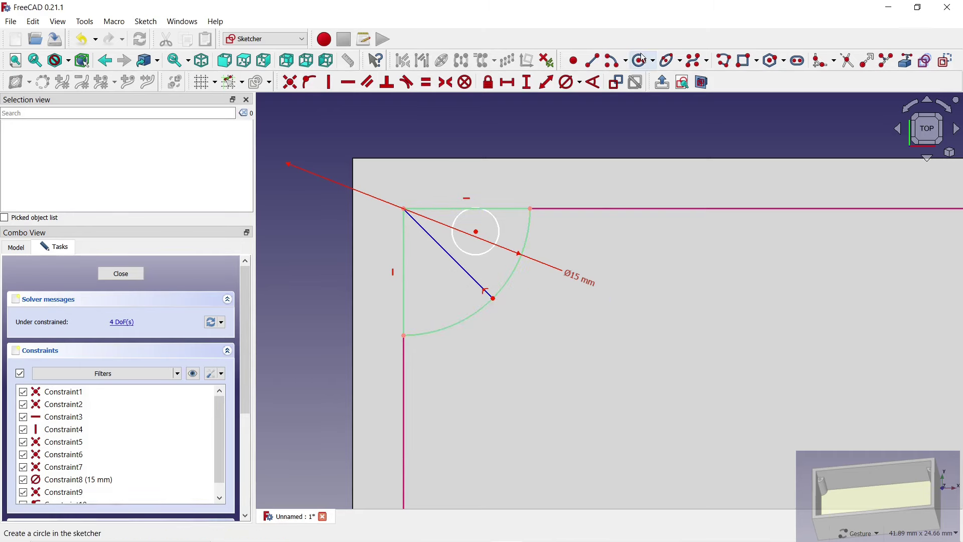
left_click(593, 83)
left_click(473, 275)
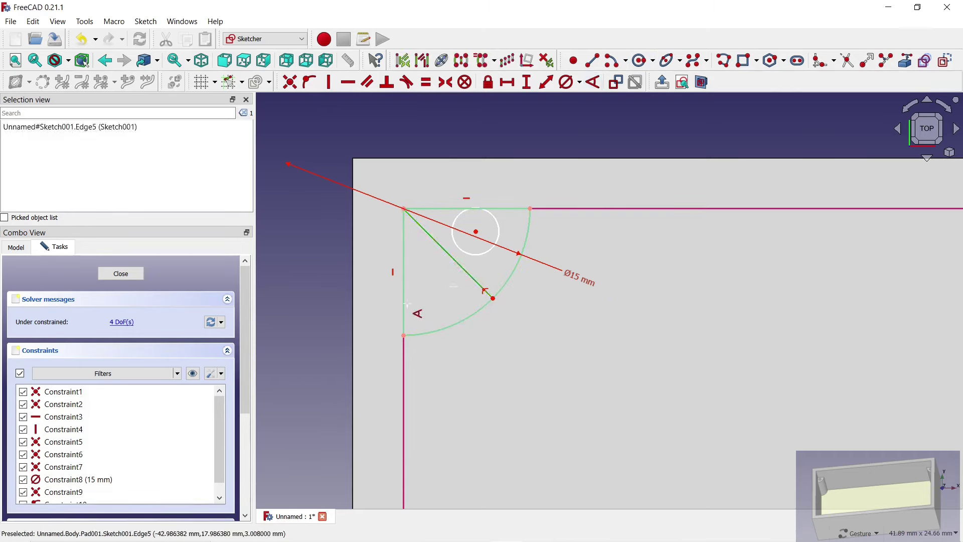
left_click(404, 304)
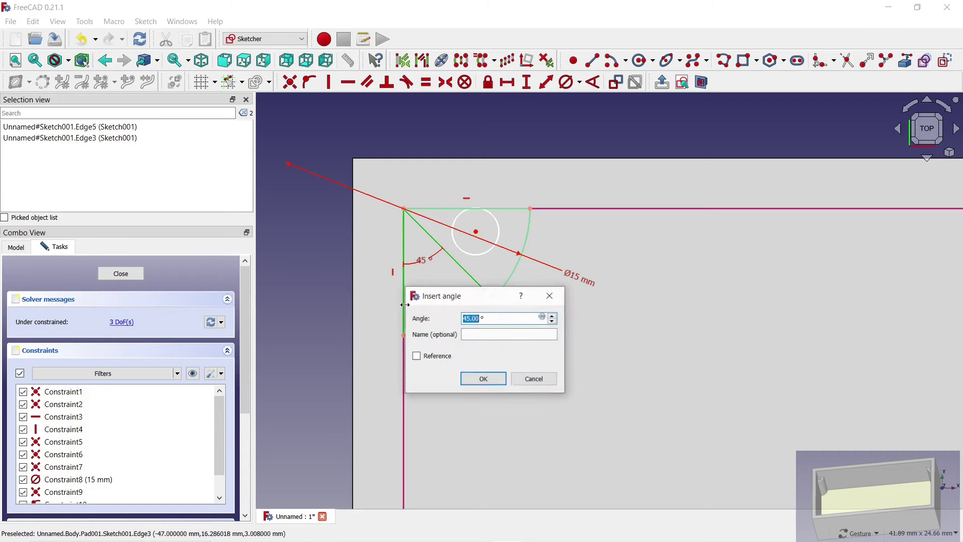
left_click(484, 380)
Centre the circle midway along the diagonal line with a symmetric constraint
left_click(404, 208)
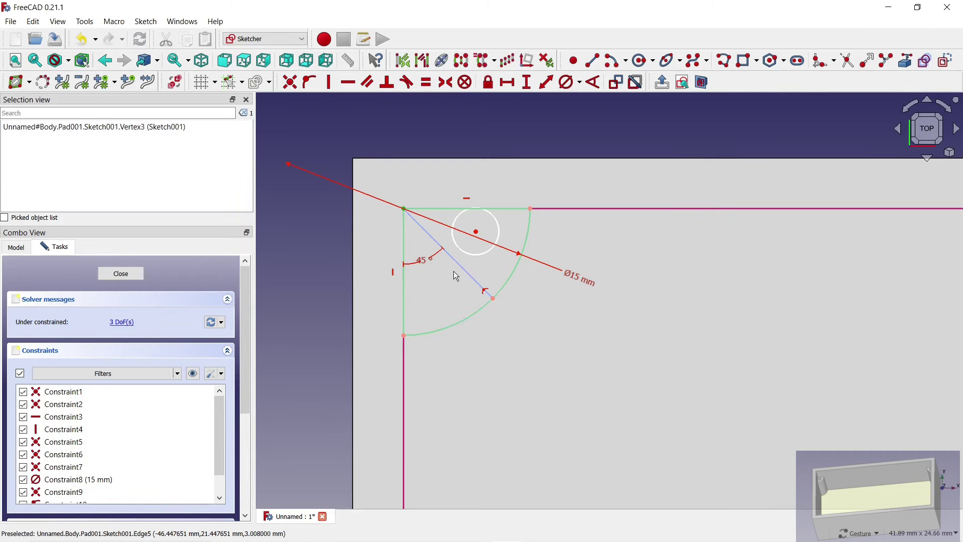
left_click(493, 298)
left_click(476, 232)
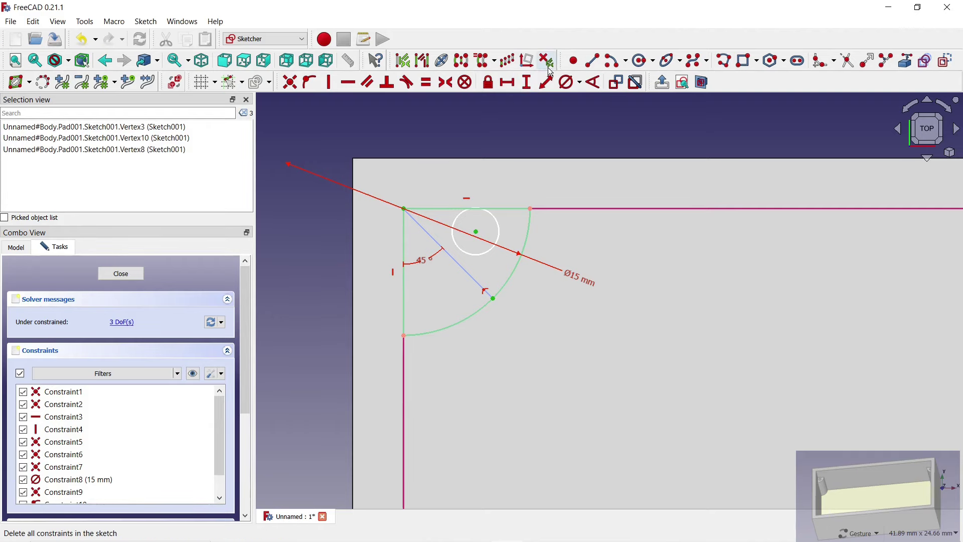
left_click(449, 85)
Constrain the circle's diameter to 2 mm
scroll(458, 245, "up", 4)
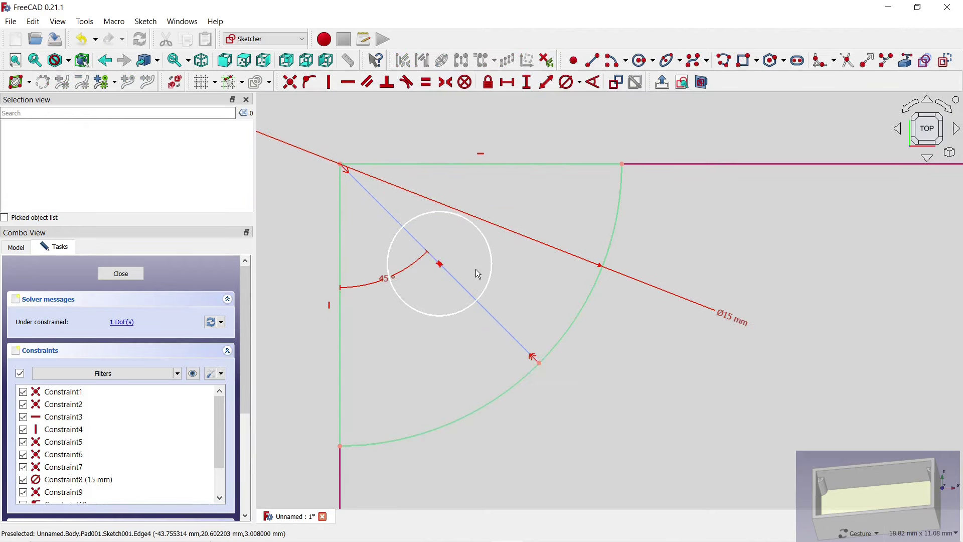
left_click(567, 83)
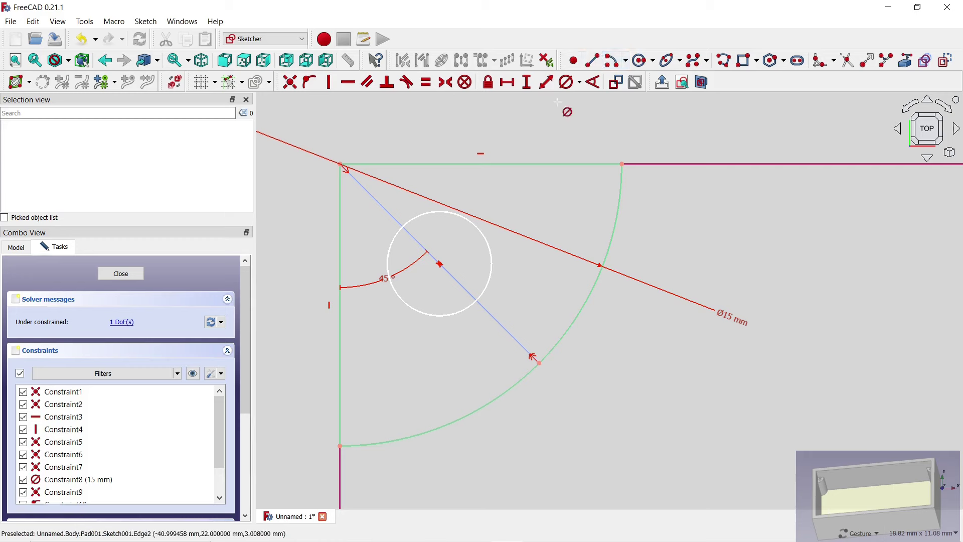
left_click(494, 260)
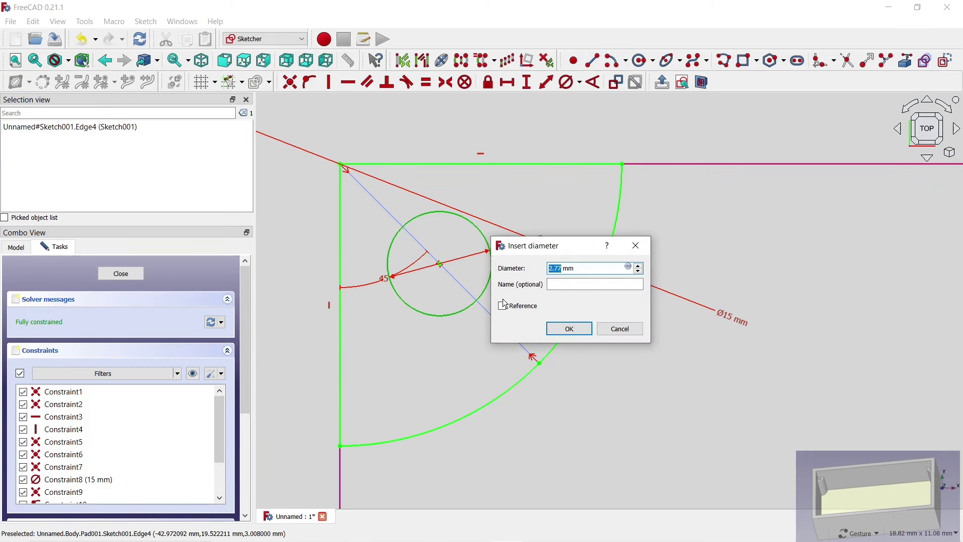
type("2")
left_click(565, 330)
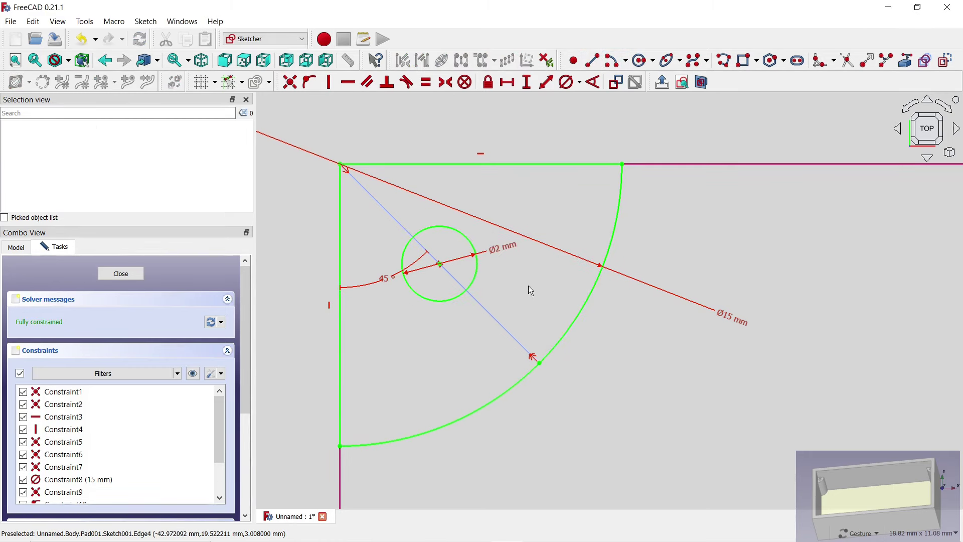
scroll(647, 329, "down", 2)
left_click(678, 312)
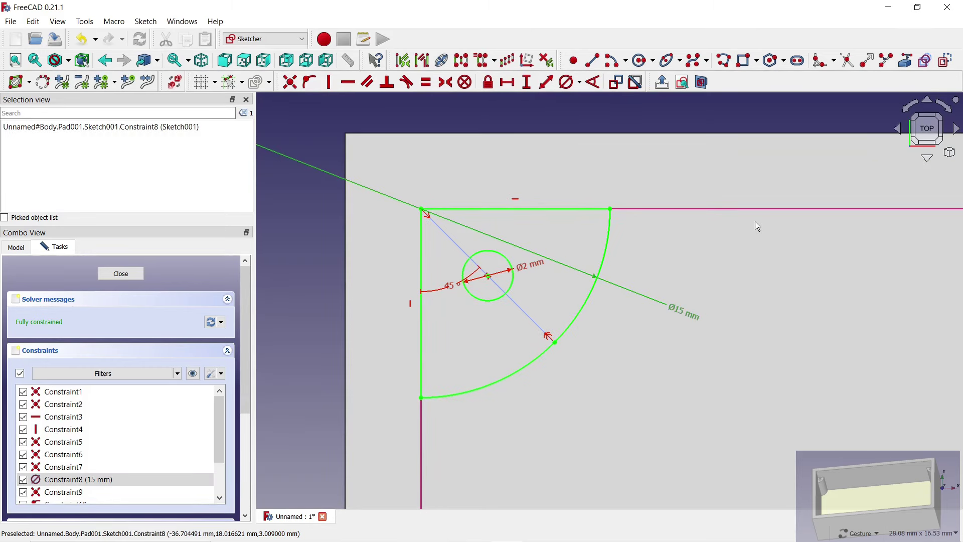
Shrink the corner quarter-arc from Ø15 to a driving 10 mm diameter
left_click(616, 82)
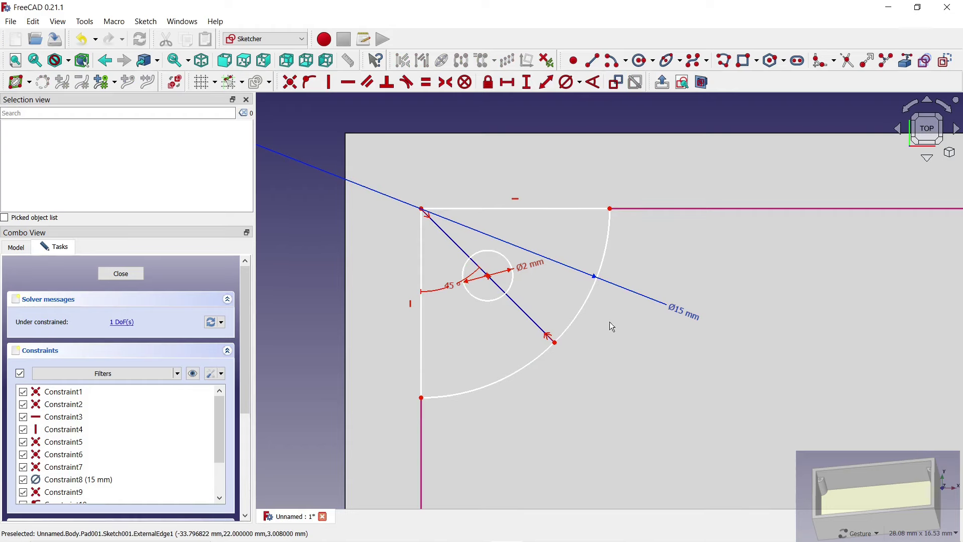
mouse_move(581, 307)
left_mouse_down()
mouse_move(517, 265)
mouse_move(618, 339)
mouse_move(527, 275)
left_mouse_up()
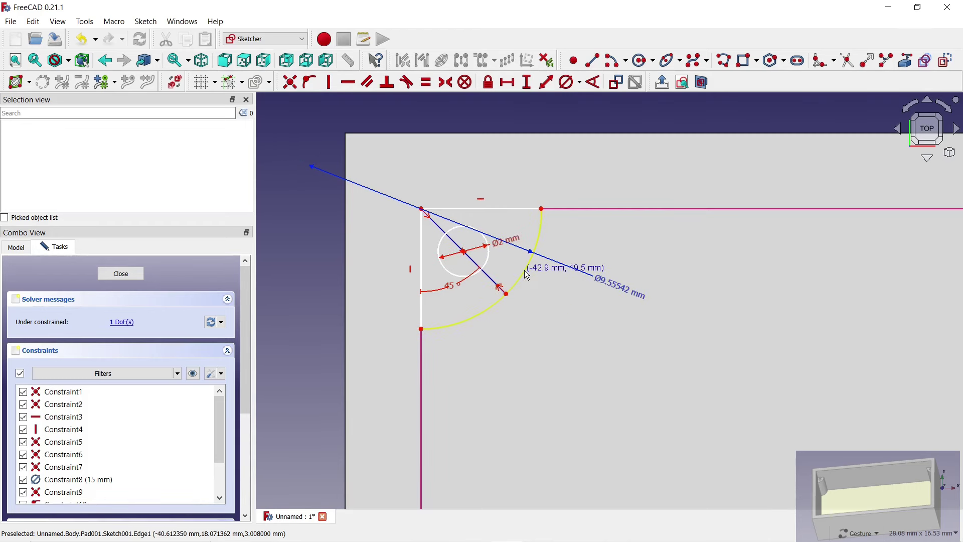
double_click(611, 285)
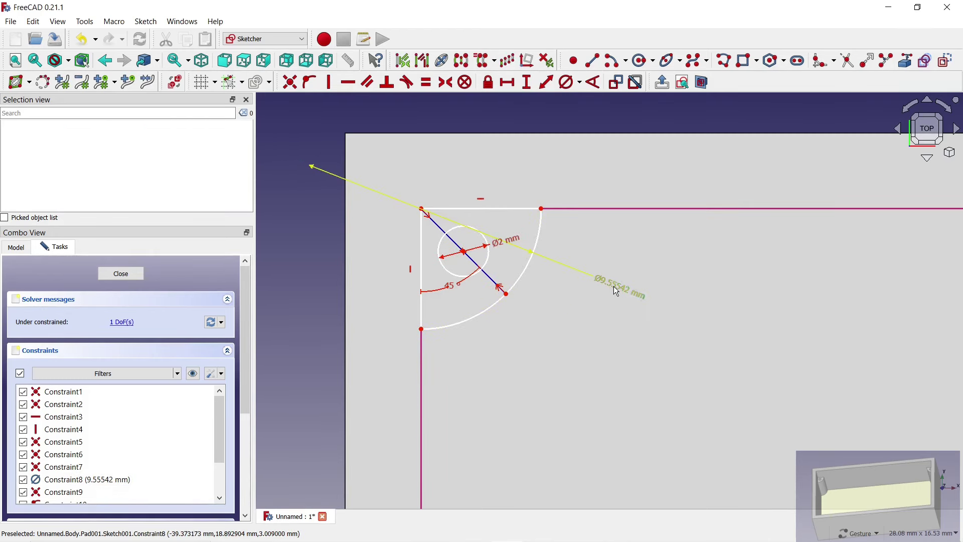
type("10")
left_click(625, 336)
left_click(687, 359)
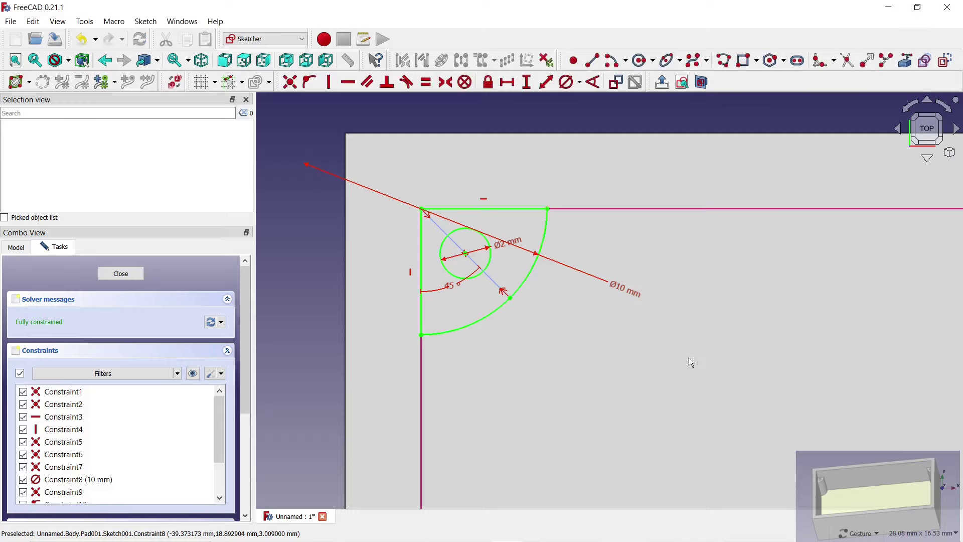
Close the sketch and orbit to a tilted top view of the slimmer, holed corner posts
left_click(137, 273)
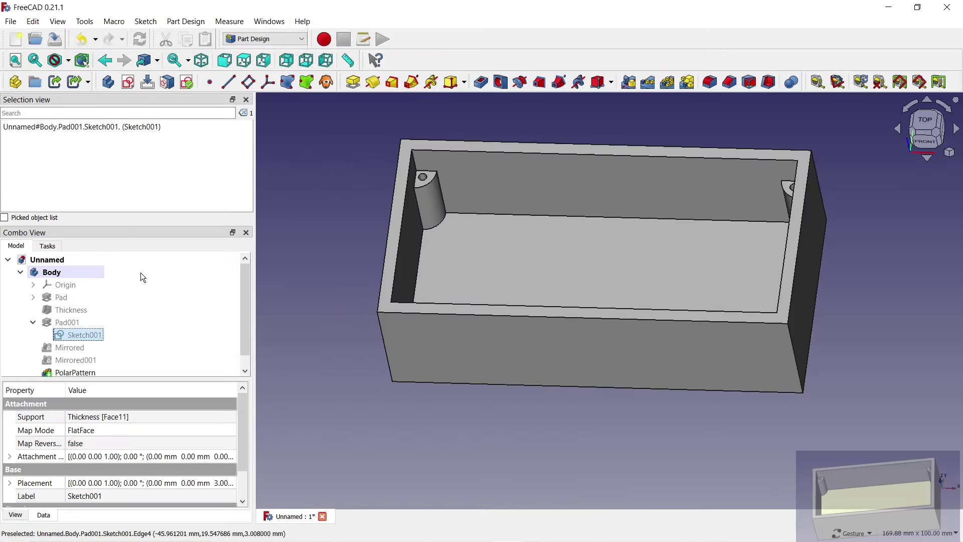
mouse_move(711, 121)
left_mouse_down()
mouse_move(710, 184)
mouse_move(731, 209)
mouse_move(776, 204)
mouse_move(555, 430)
mouse_move(657, 430)
mouse_move(430, 261)
mouse_move(335, 316)
left_mouse_up()
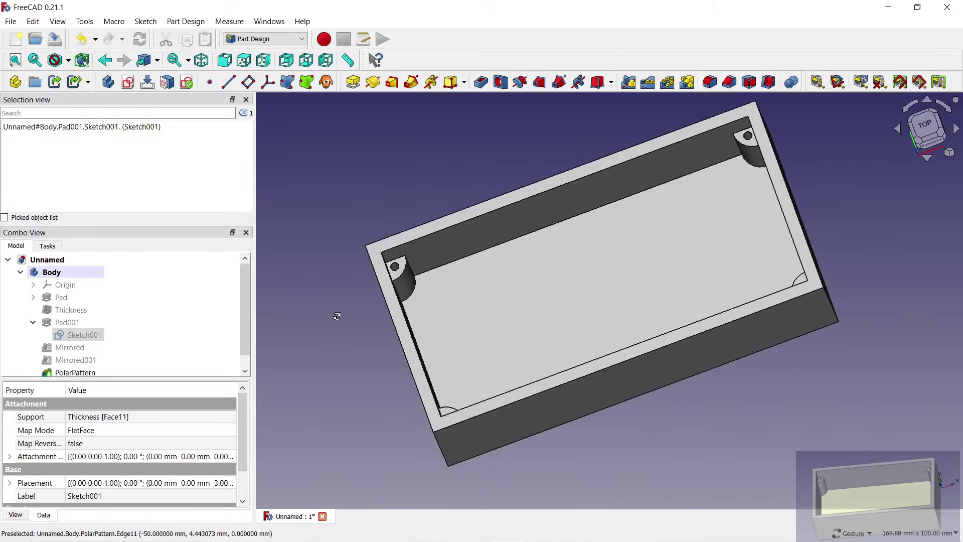
left_click_drag(553, 145, 604, 194)
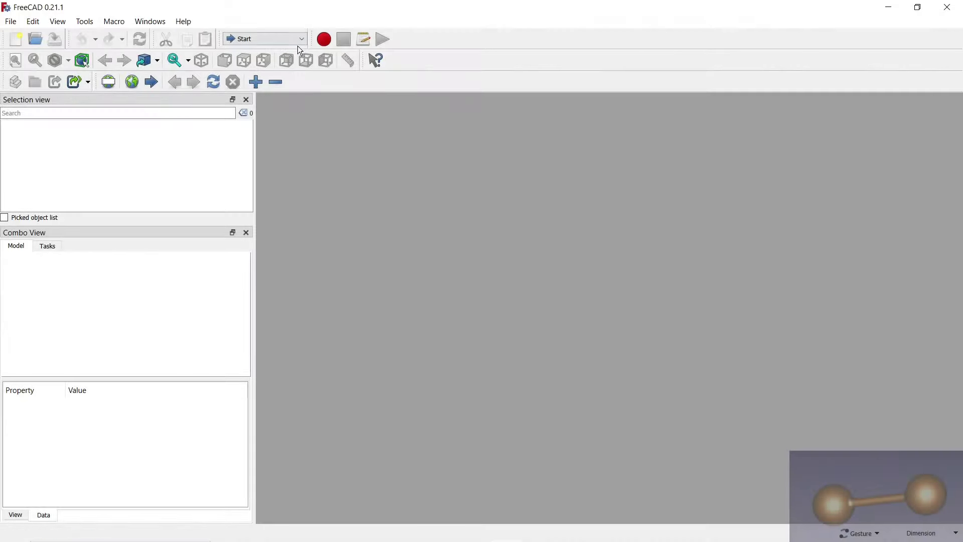
In Part Design, start a new document containing an empty body
left_click(300, 39)
left_click(281, 110)
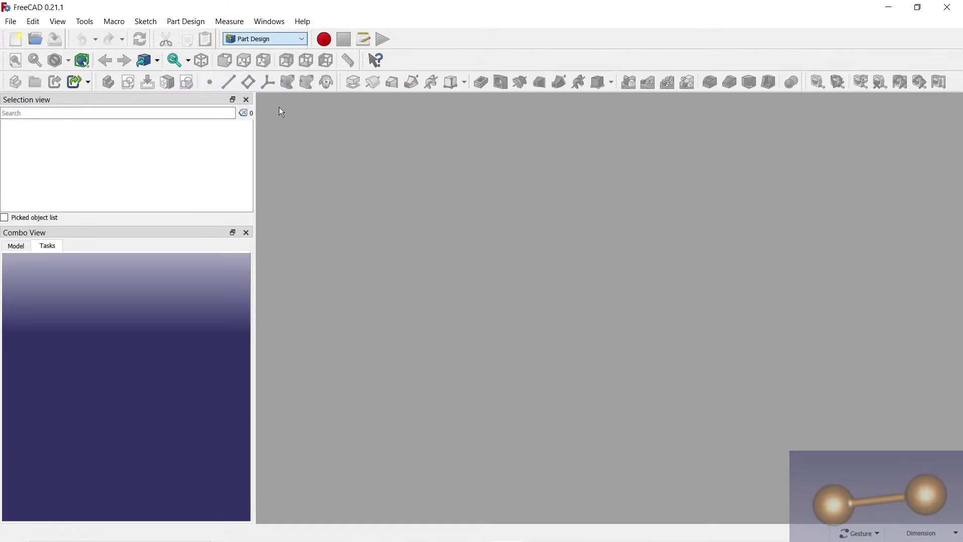
left_click(21, 43)
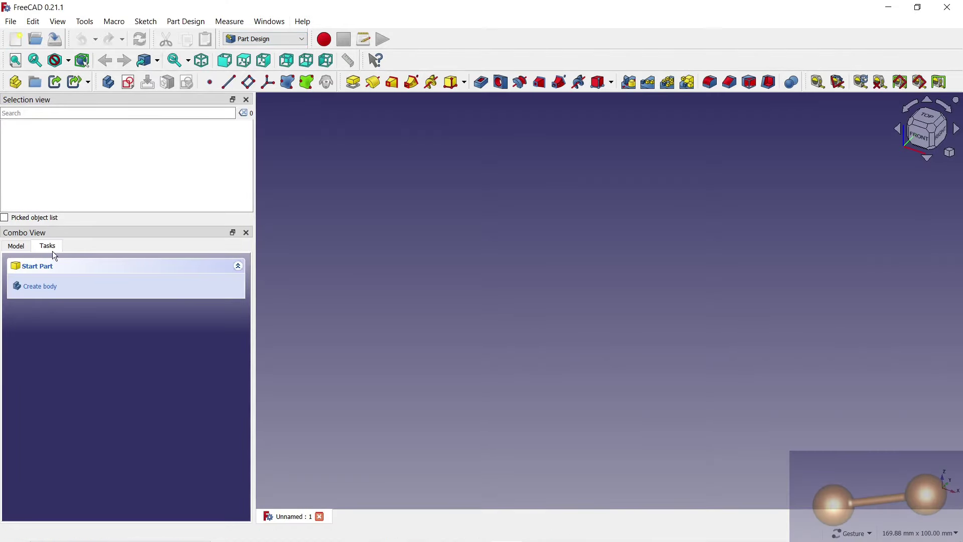
left_click(40, 286)
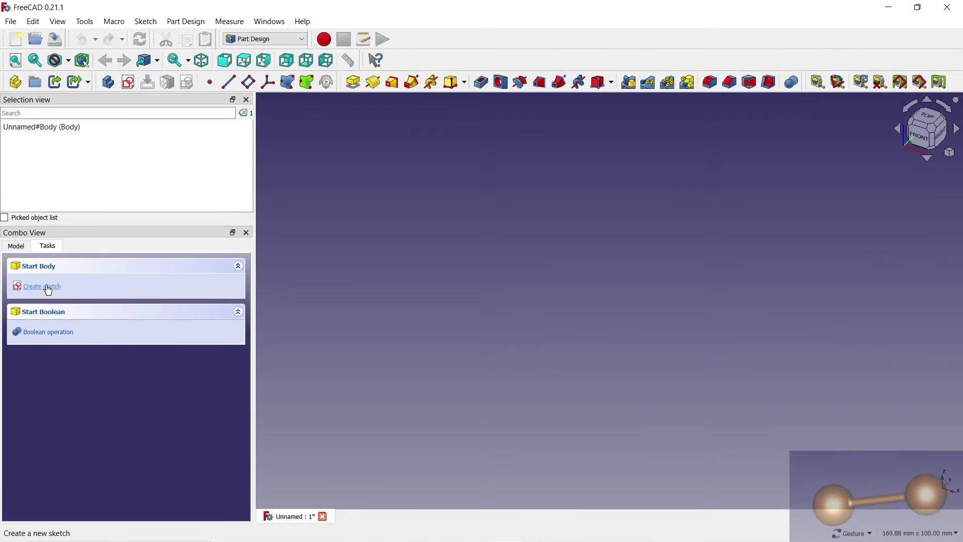
Add an additive cylinder 250 mm high to the body
left_click(465, 84)
left_click(468, 114)
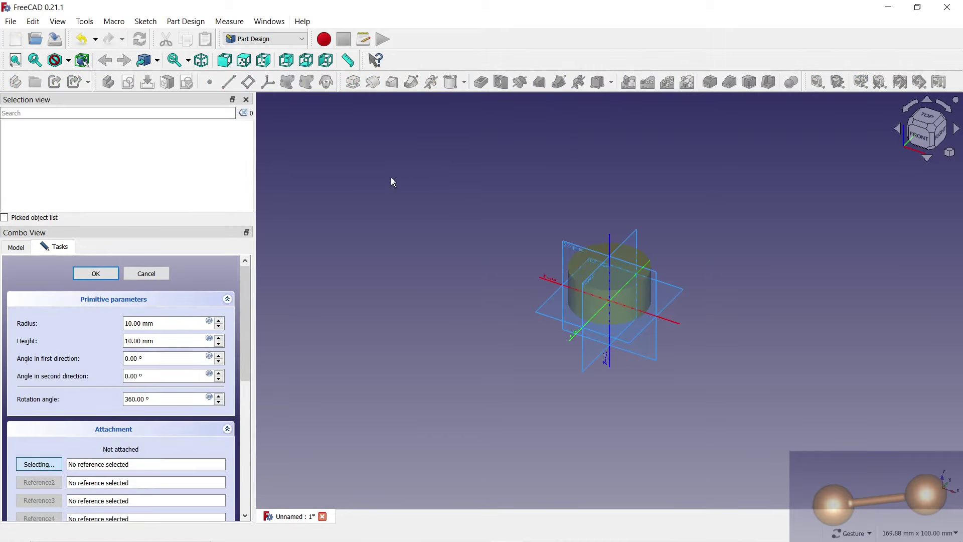
left_click(179, 340)
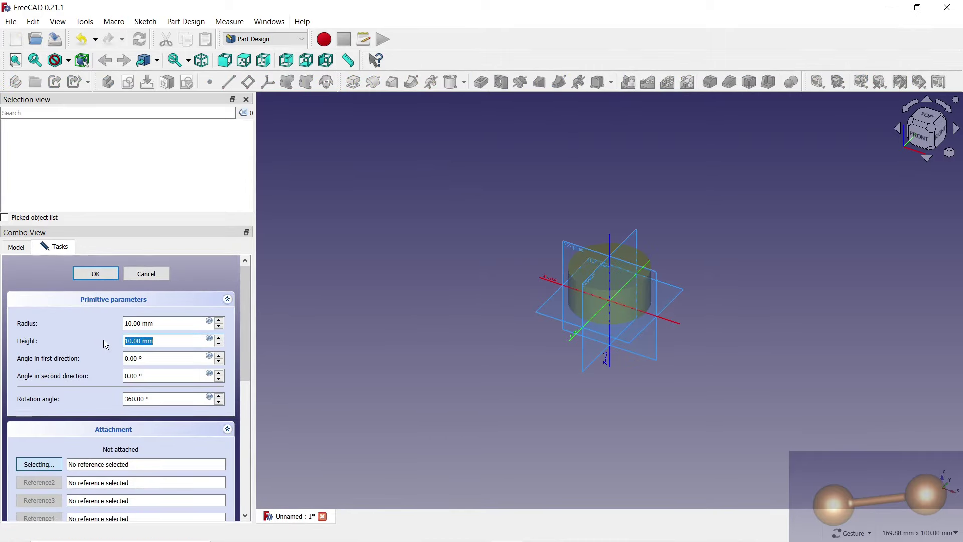
type("250")
scroll(371, 365, "down", 5)
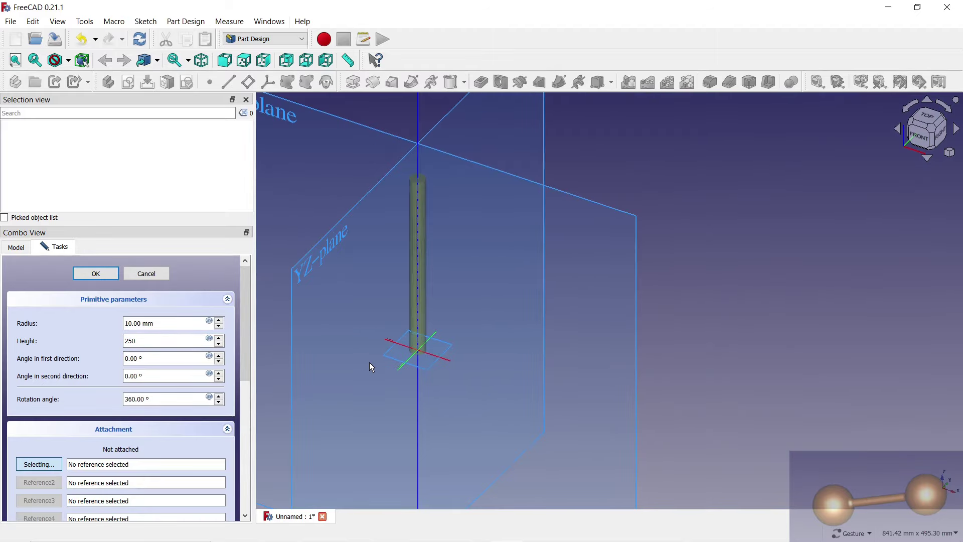
left_click(96, 273)
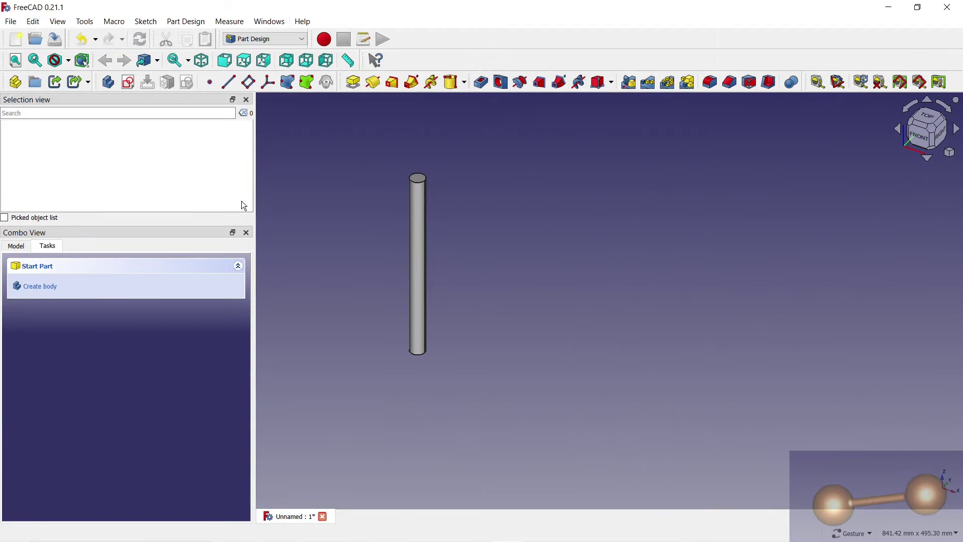
left_click(464, 83)
Attach an additive sphere to the cylinder's top face
left_click(465, 125)
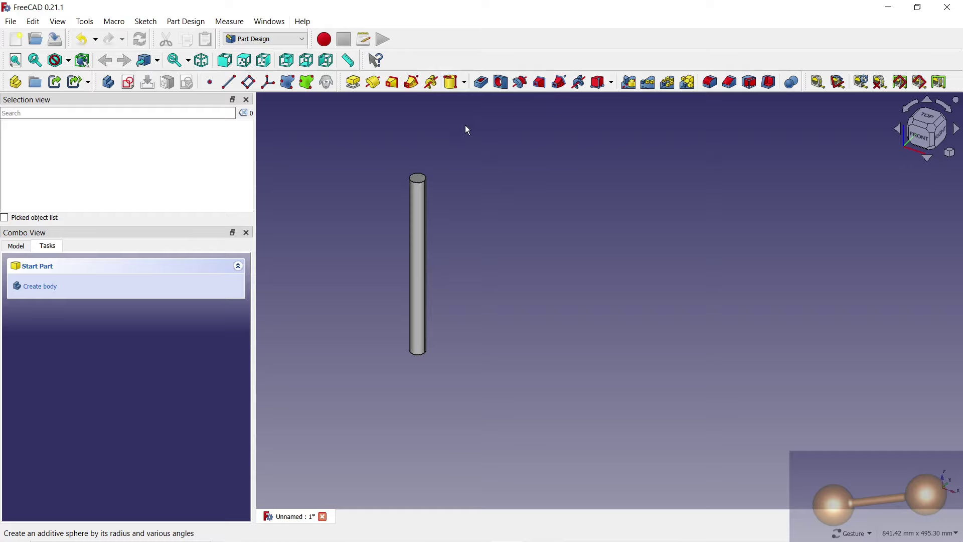
scroll(430, 149, "up", 1)
scroll(419, 181, "up", 3)
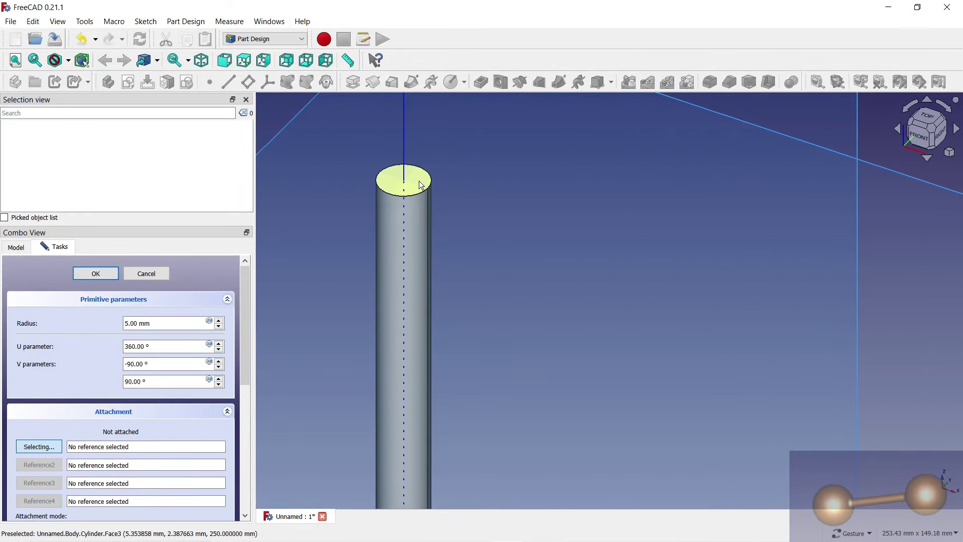
left_click(419, 184)
scroll(501, 192, "down", 5)
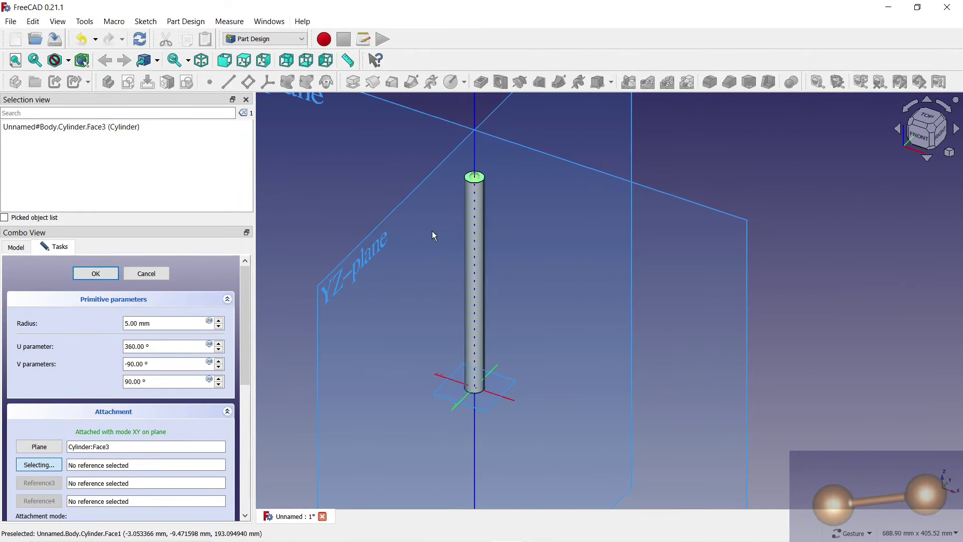
type("20")
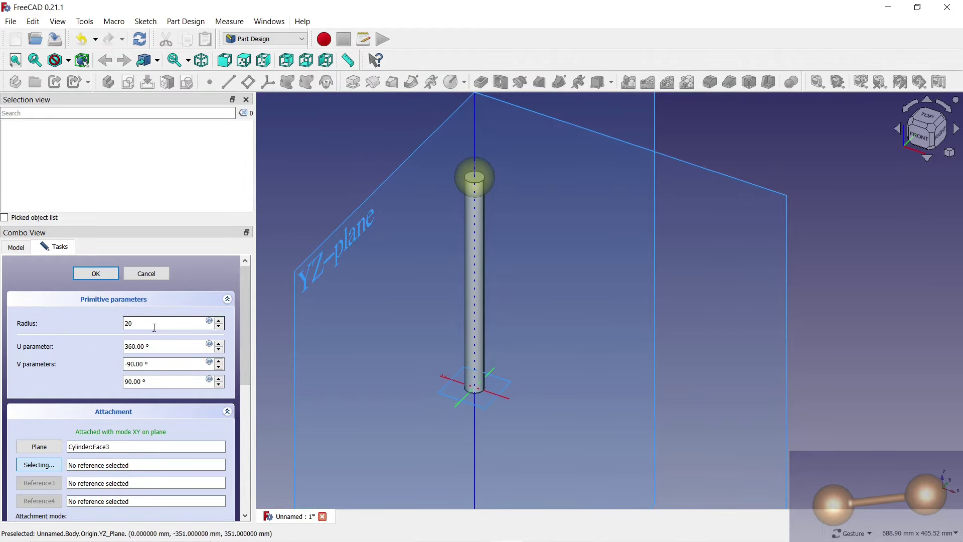
type("50")
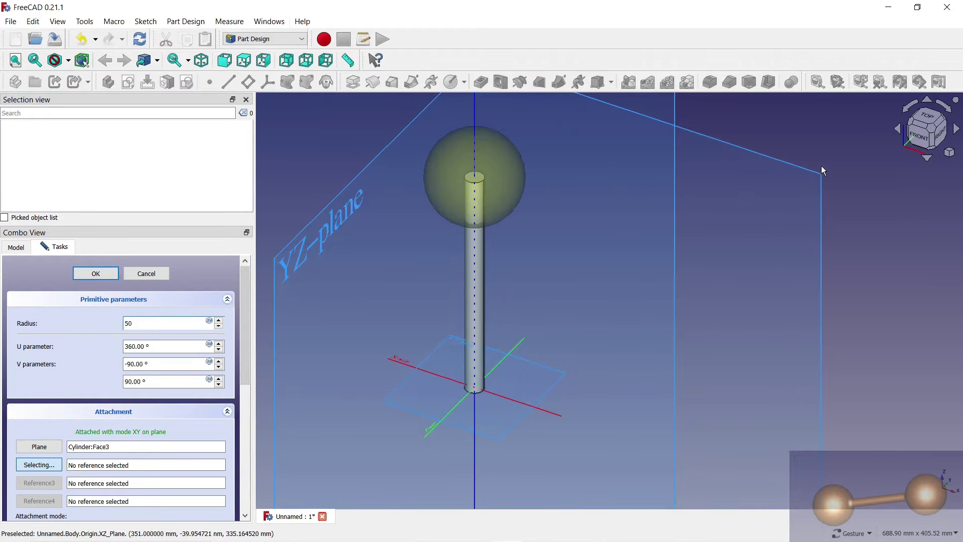
left_click(110, 276)
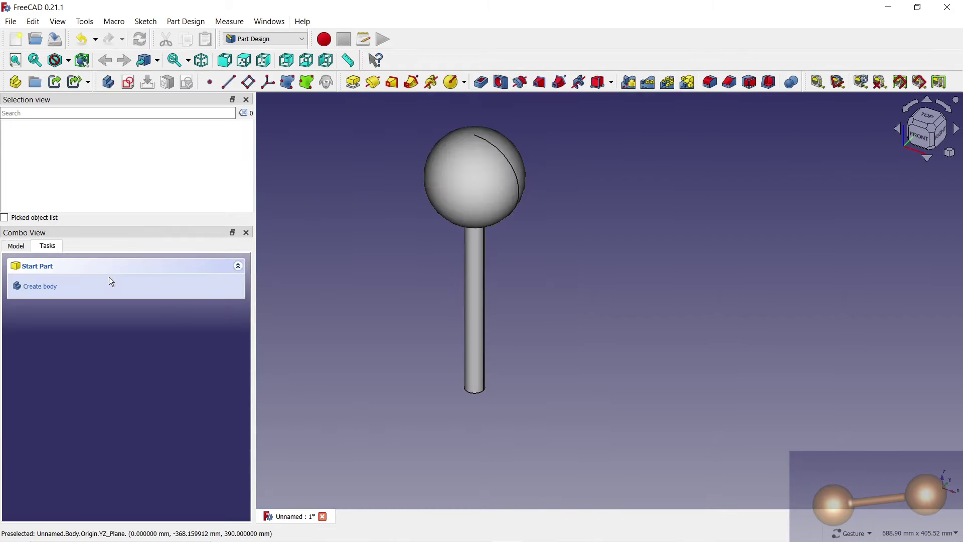
mouse_move(391, 434)
left_mouse_down()
mouse_move(417, 327)
mouse_move(482, 268)
left_mouse_up()
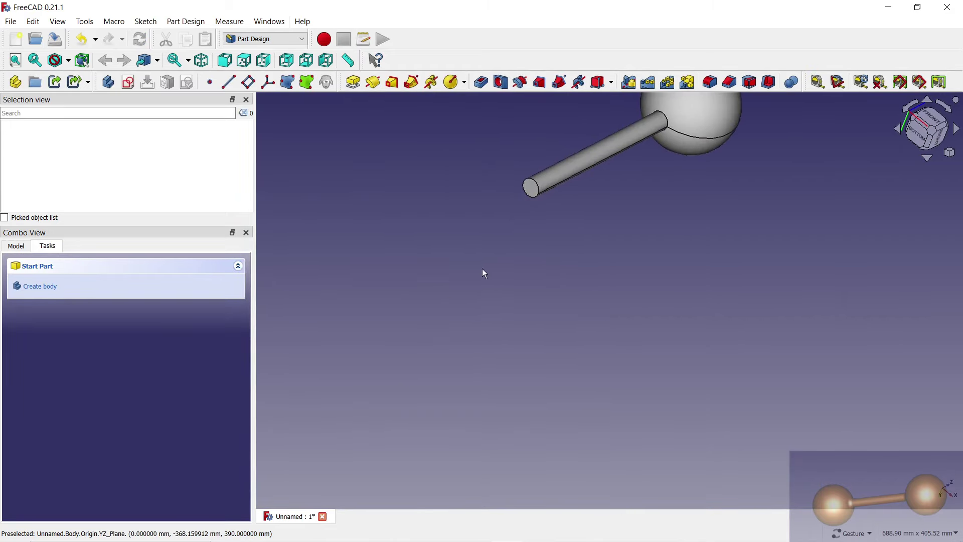
Attach a second additive sphere, radius 50 mm, to the rod's free end
left_click(455, 85)
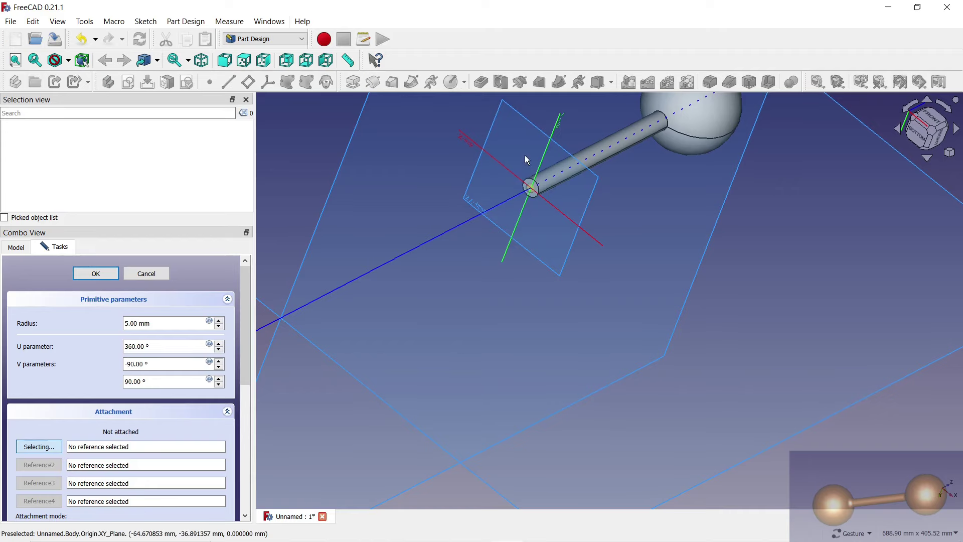
scroll(529, 166, "up", 3)
scroll(537, 184, "up", 2)
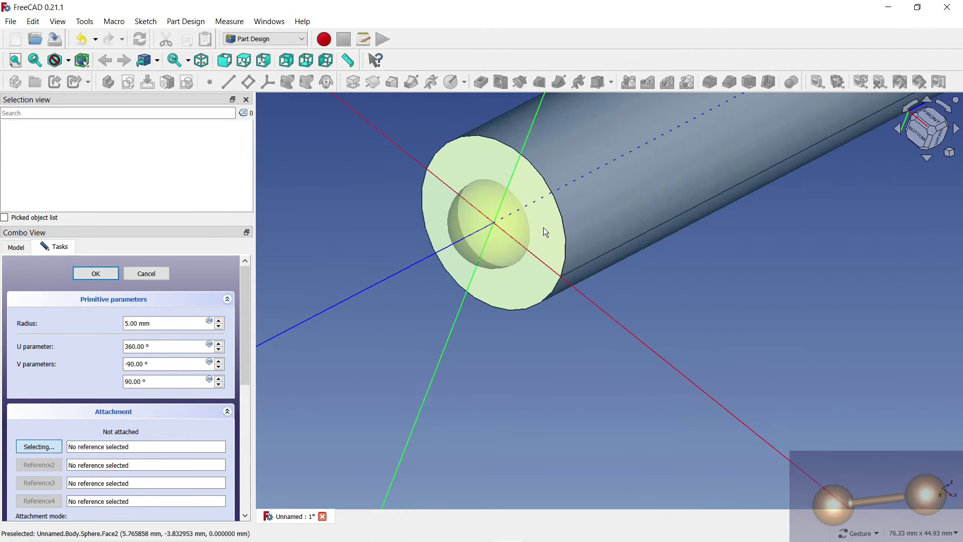
left_click(460, 144)
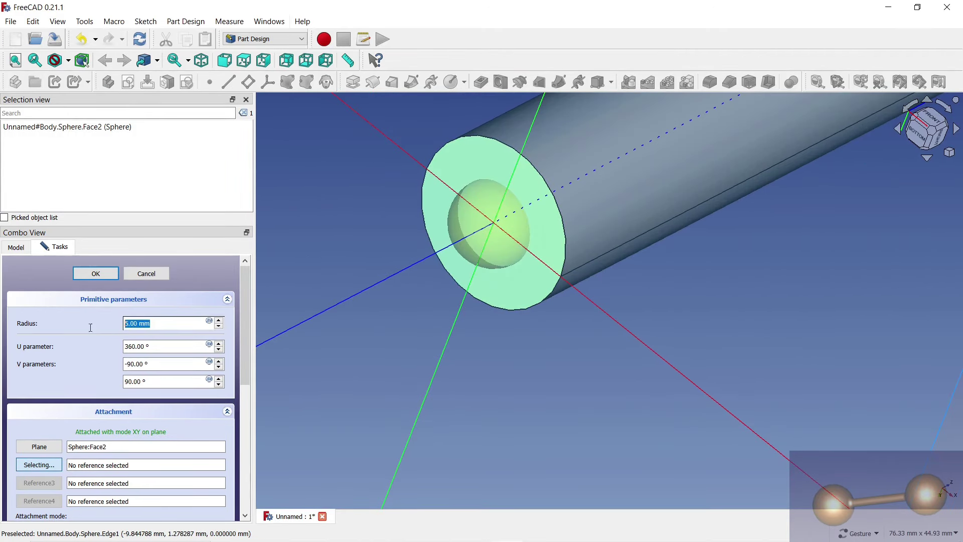
type("50")
scroll(357, 279, "down", 2)
scroll(357, 279, "down", 3)
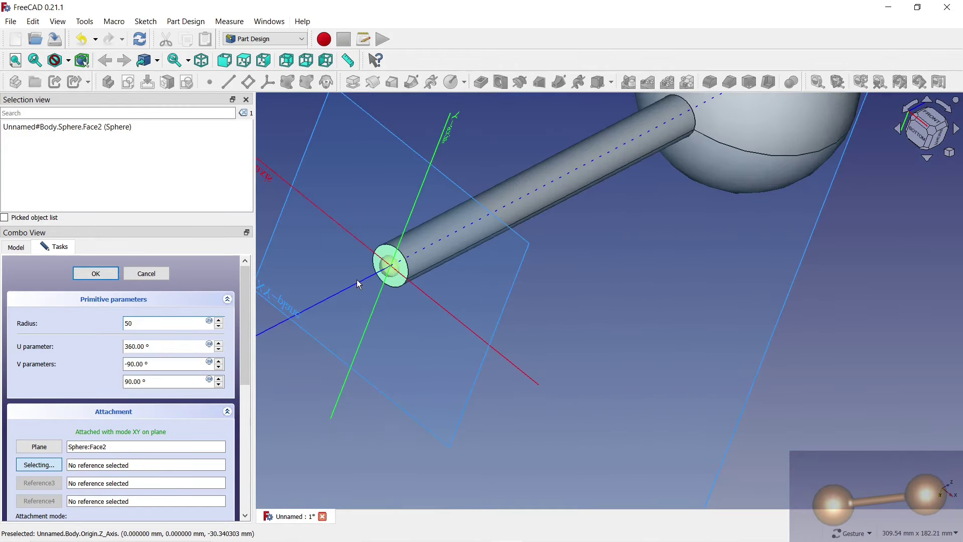
scroll(356, 279, "down", 3)
scroll(720, 218, "down", 3)
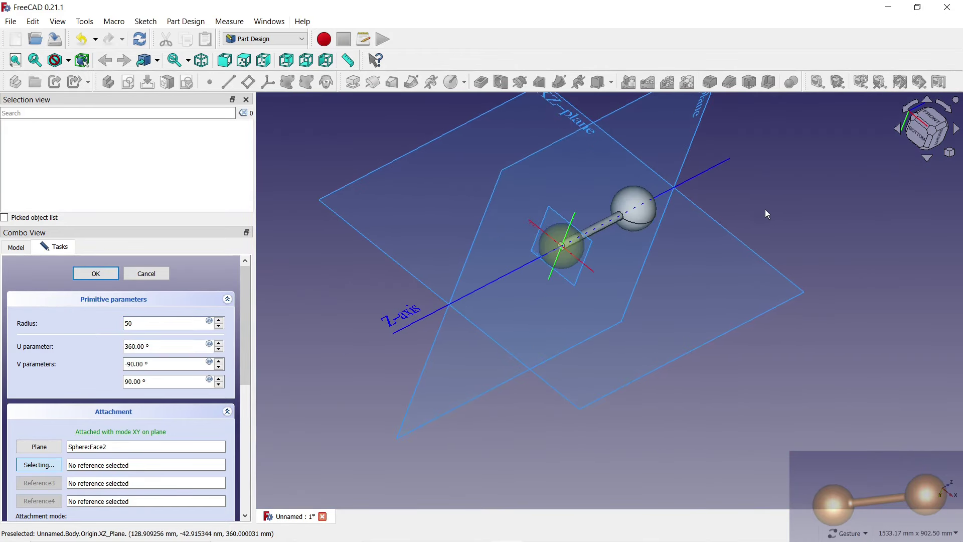
left_click(96, 274)
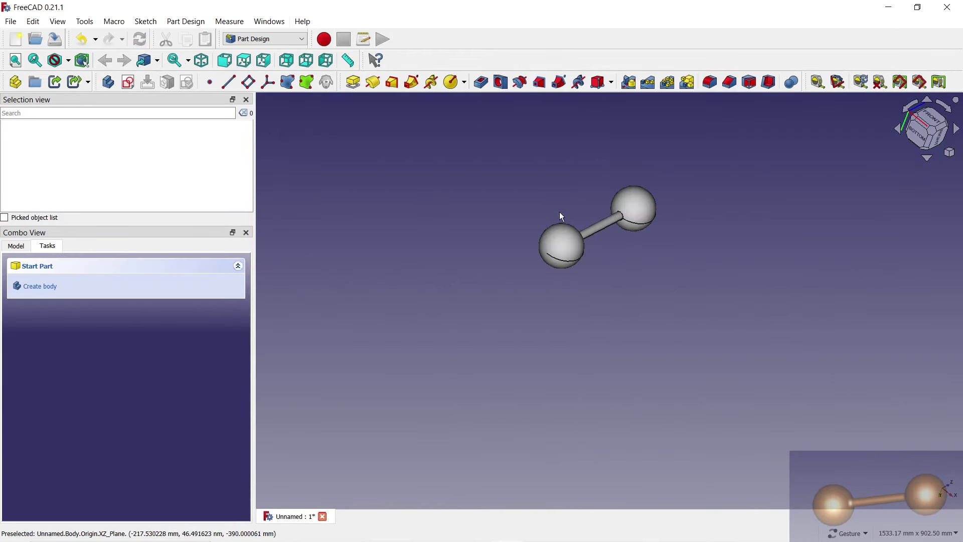
Start a fillet on both rod edges where the rod meets the spheres
left_click(21, 246)
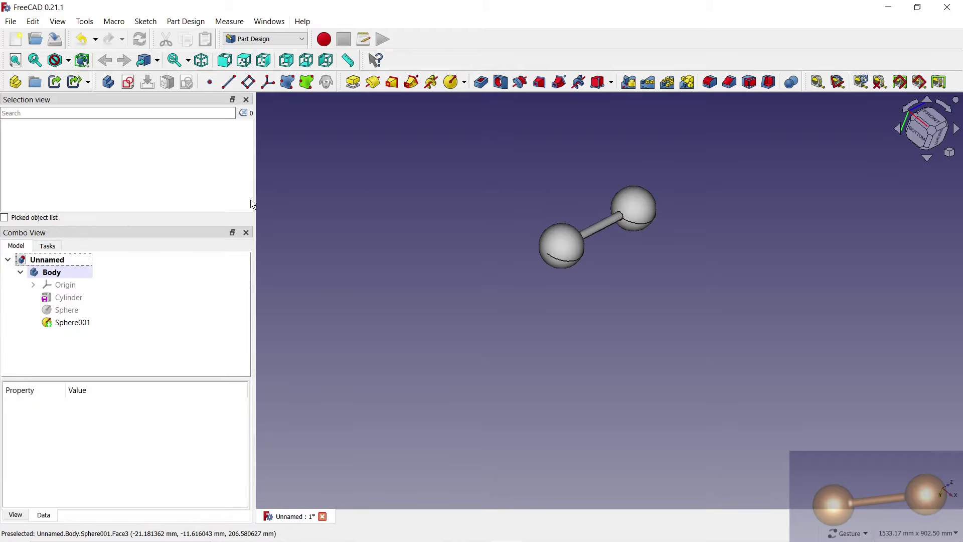
scroll(623, 207, "up", 3)
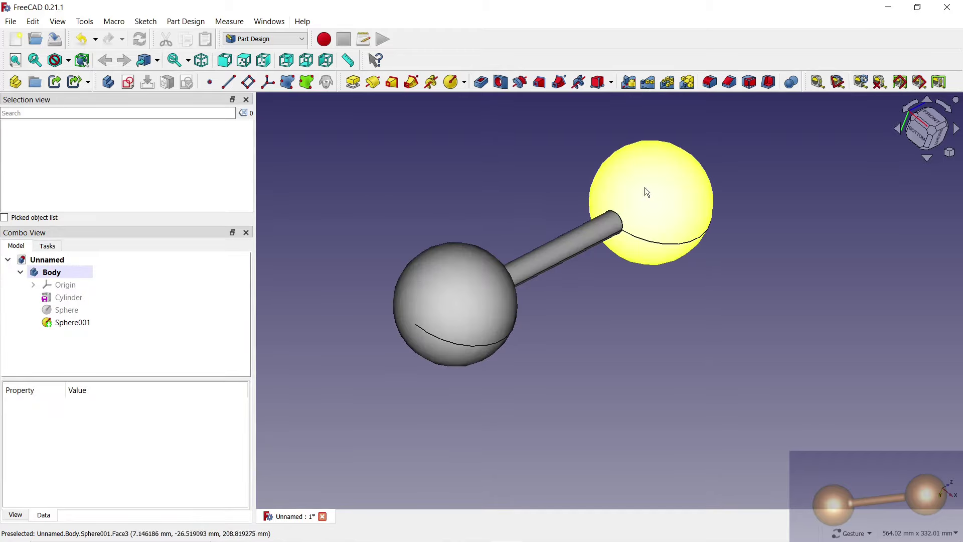
left_click(710, 82)
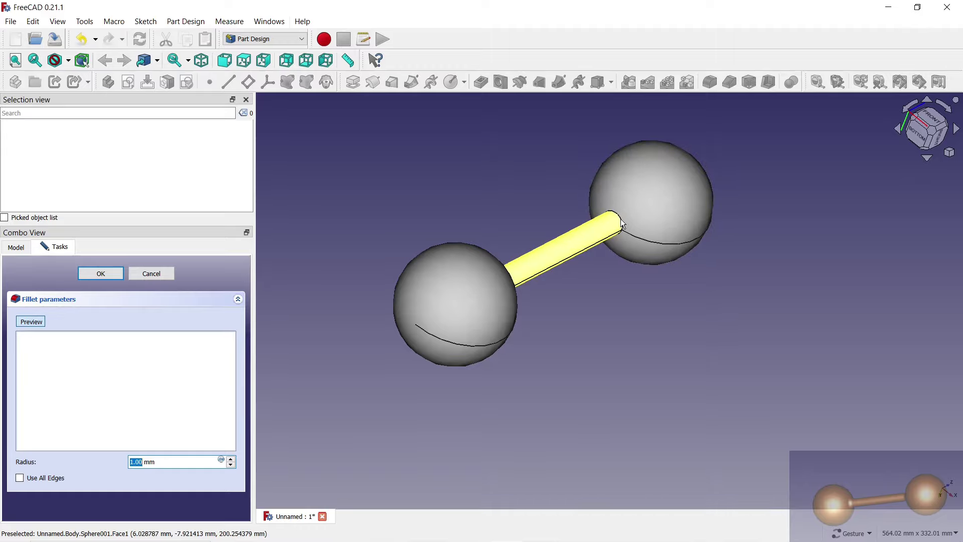
scroll(622, 221, "up", 4)
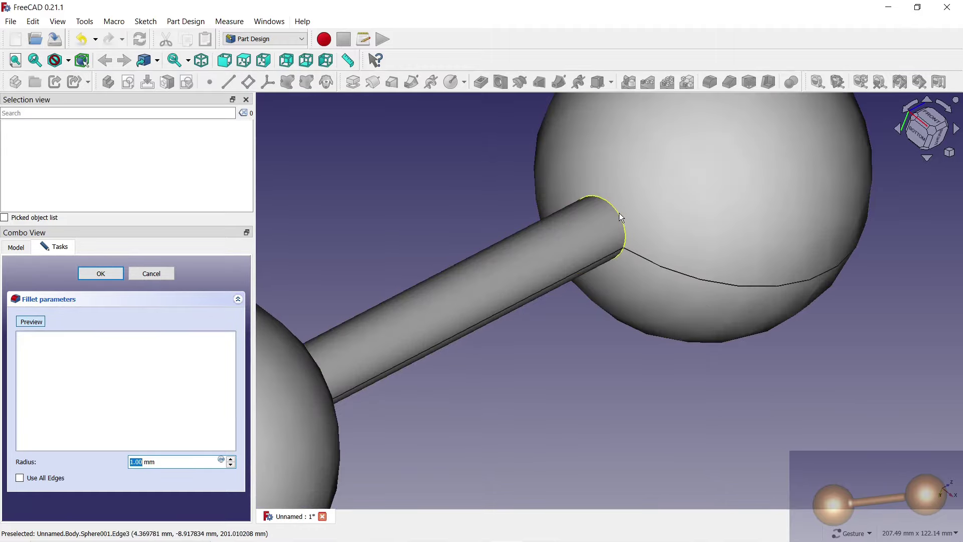
scroll(619, 213, "up", 2)
scroll(619, 213, "up", 2)
left_click(622, 220)
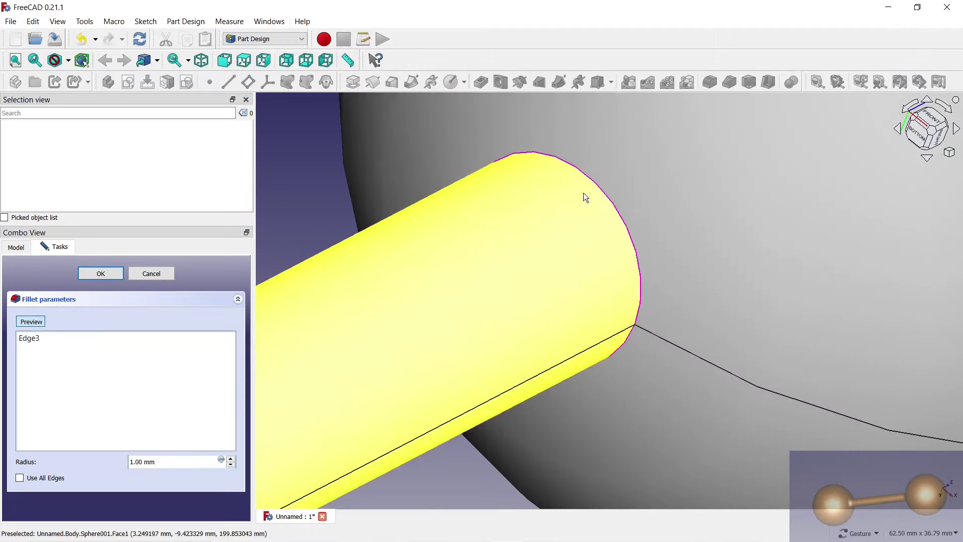
scroll(522, 196, "down", 5)
mouse_move(522, 196)
left_mouse_down()
mouse_move(495, 163)
mouse_move(469, 259)
left_mouse_up()
scroll(504, 449, "up", 2)
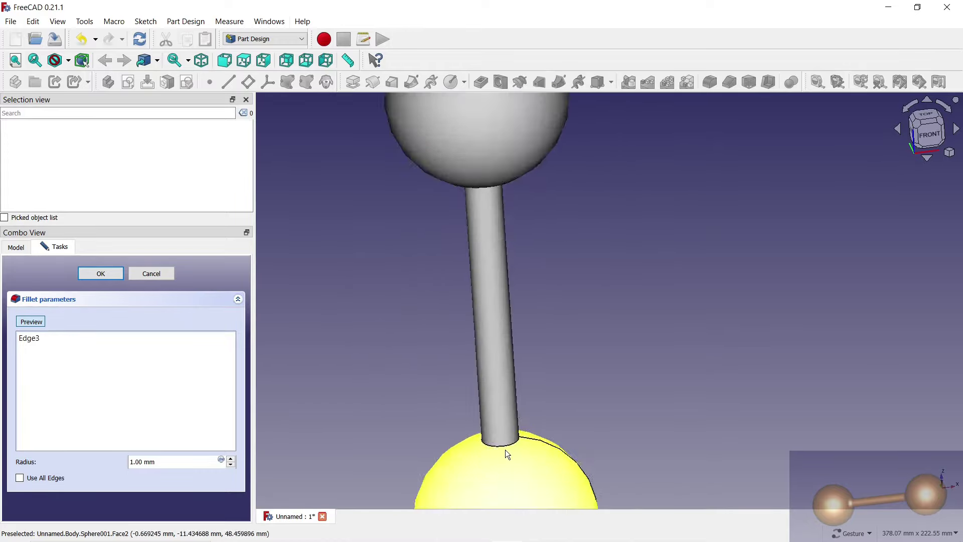
scroll(504, 458, "up", 5)
scroll(507, 406, "up", 2)
left_click(507, 404)
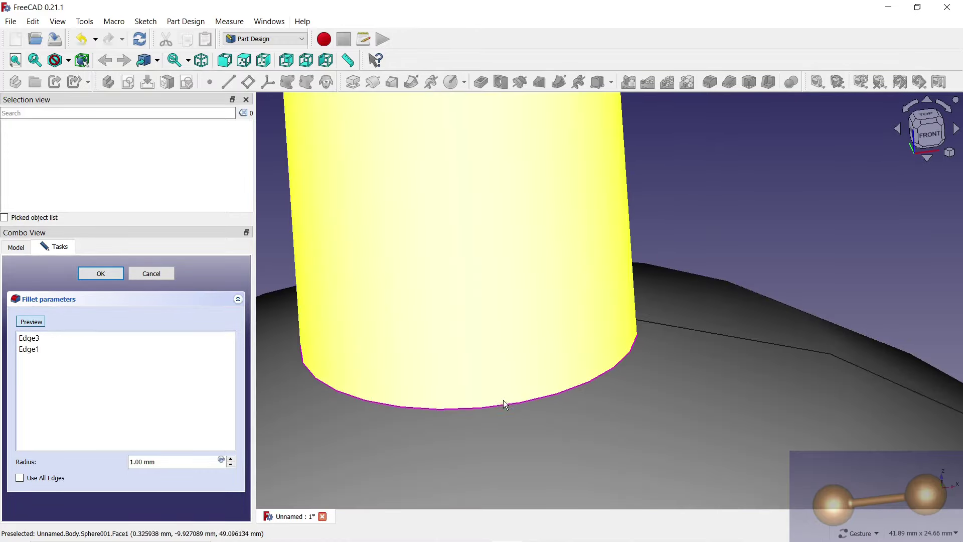
scroll(503, 399, "down", 3)
scroll(440, 318, "down", 2)
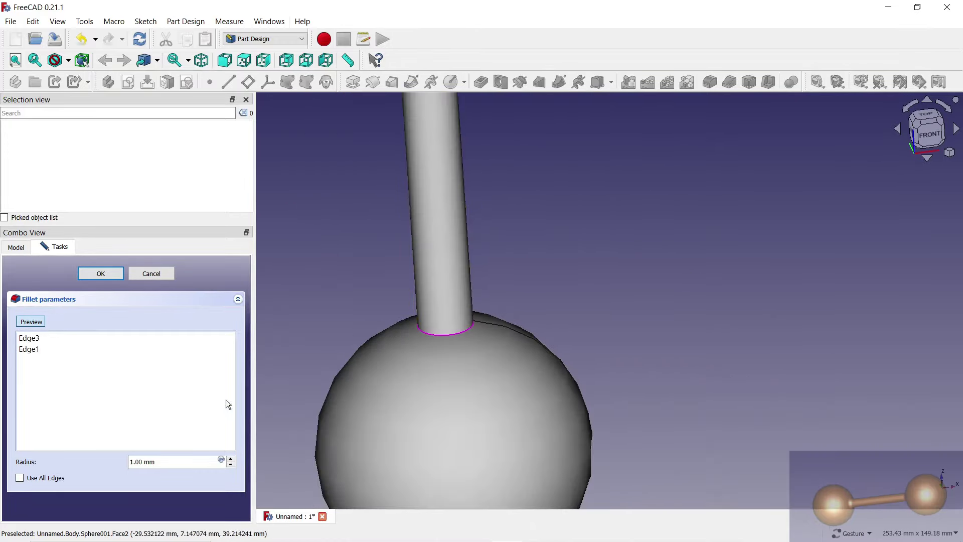
Set the fillet radius to 10 mm and apply it
left_click(232, 460)
left_click(232, 460)
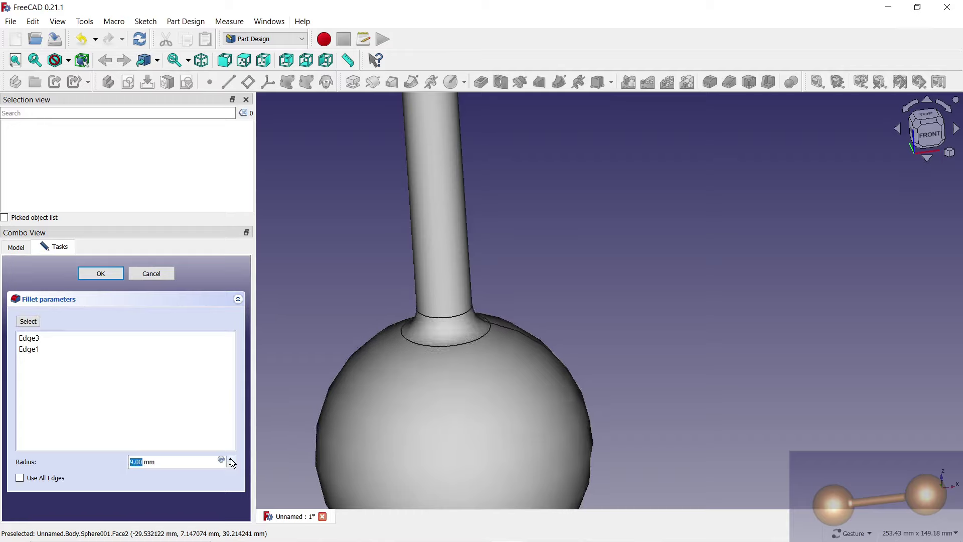
left_click(232, 460)
scroll(349, 293, "down", 5)
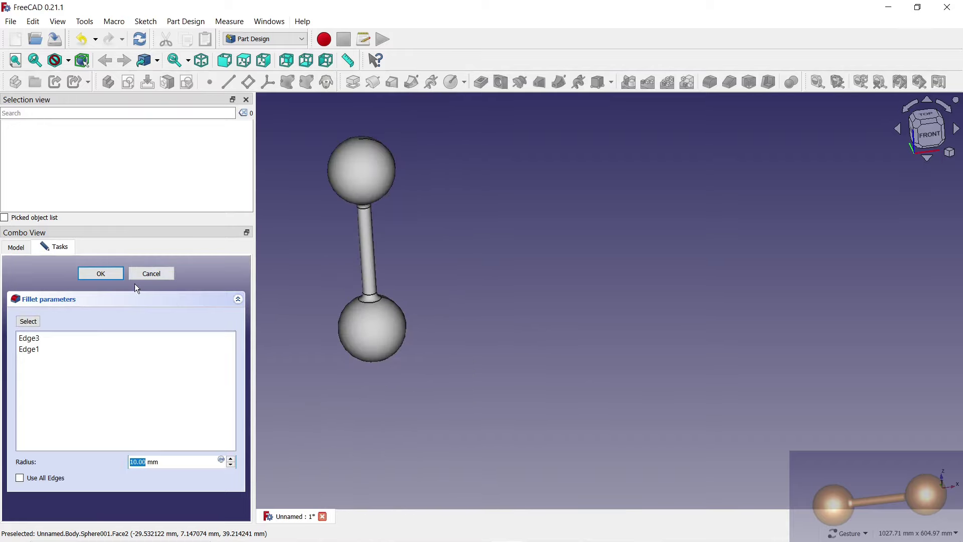
left_click(86, 273)
mouse_move(484, 398)
left_mouse_down()
mouse_move(355, 368)
mouse_move(485, 201)
mouse_move(630, 278)
left_mouse_up()
Set the body's display to shaded with the Chrome material
scroll(546, 293, "up", 3)
scroll(483, 350, "up", 3)
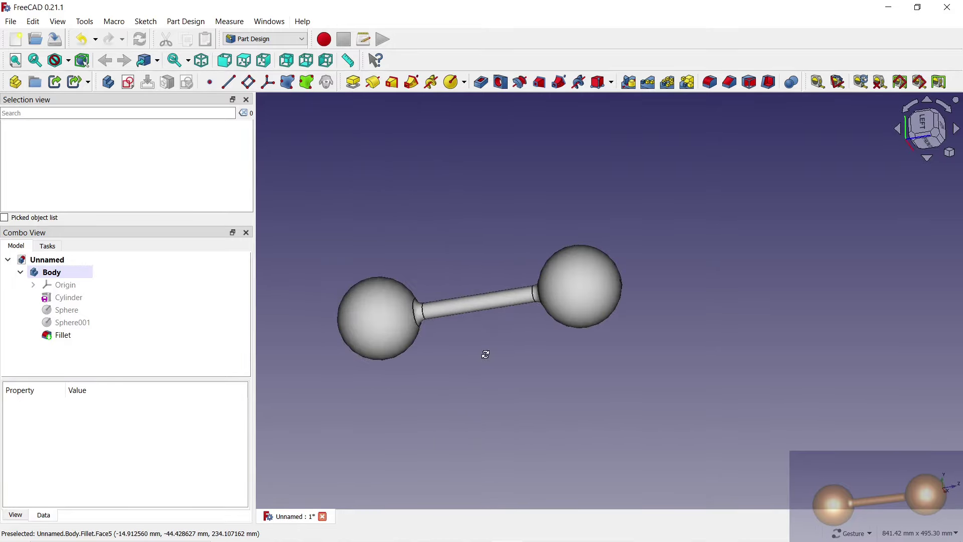
scroll(521, 356, "up", 2)
left_click(62, 271)
right_click(61, 271)
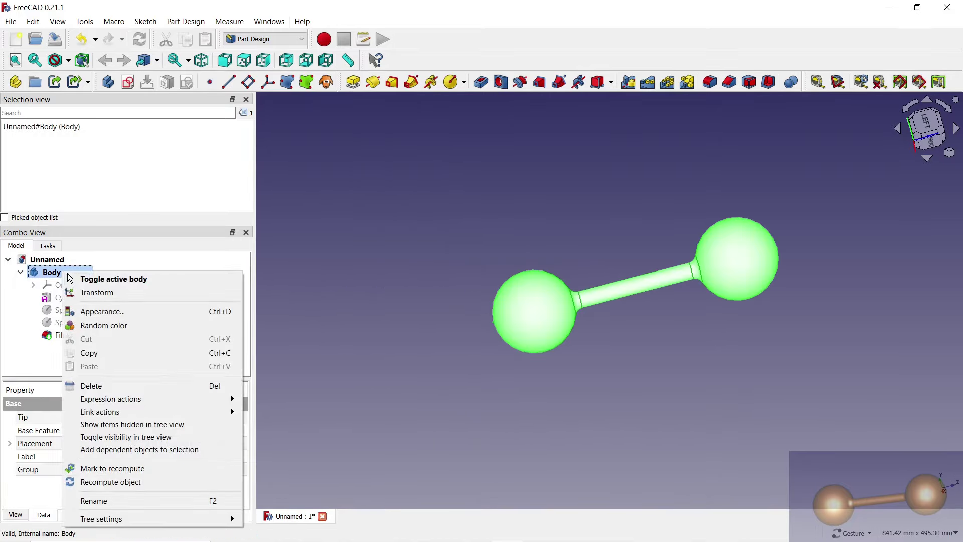
left_click(116, 311)
left_click(148, 338)
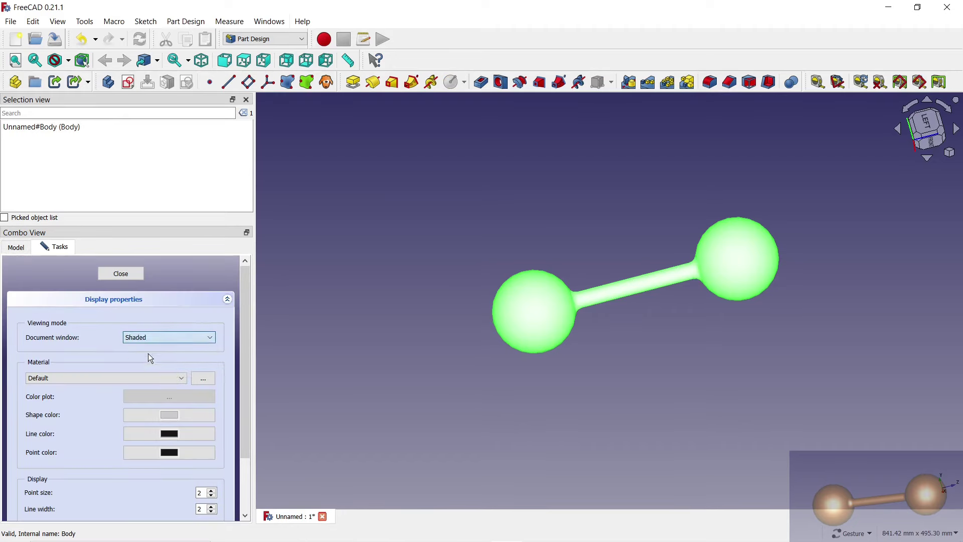
left_click(127, 376)
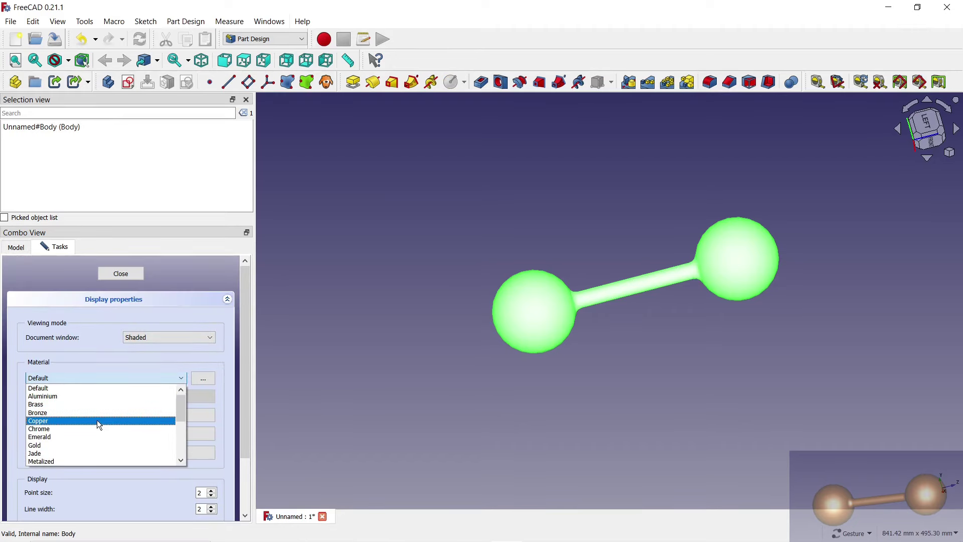
left_click(86, 429)
Give the dumbbell a brown shape colour and finish the display properties
left_click(149, 415)
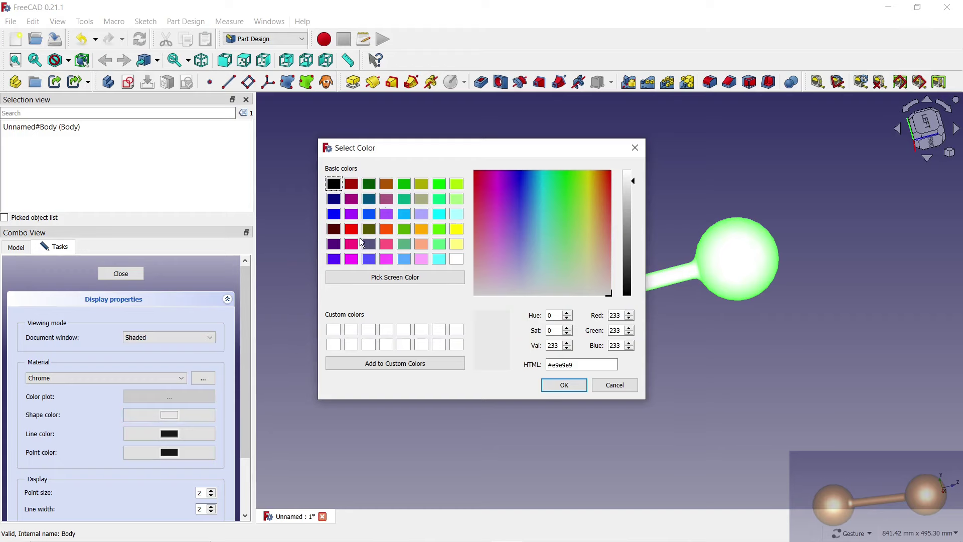
left_click(387, 186)
left_click(546, 385)
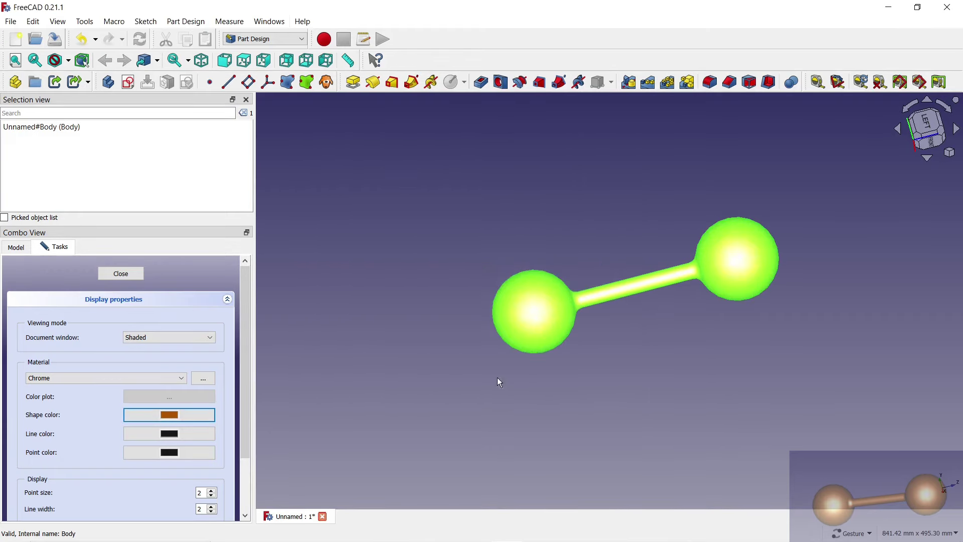
left_click(126, 275)
scroll(652, 335, "up", 4)
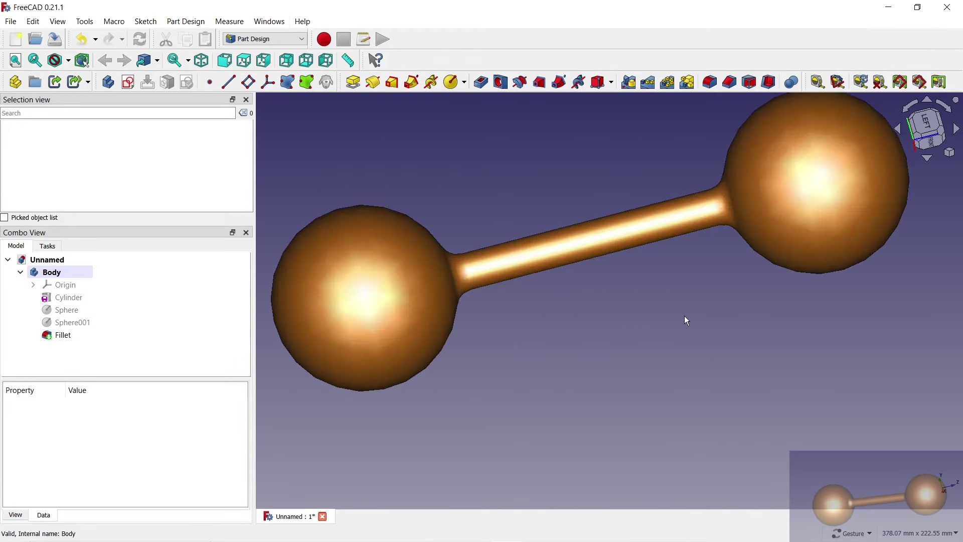
scroll(684, 314, "down", 3)
scroll(775, 293, "down", 1)
scroll(757, 248, "down", 1)
scroll(743, 271, "down", 2)
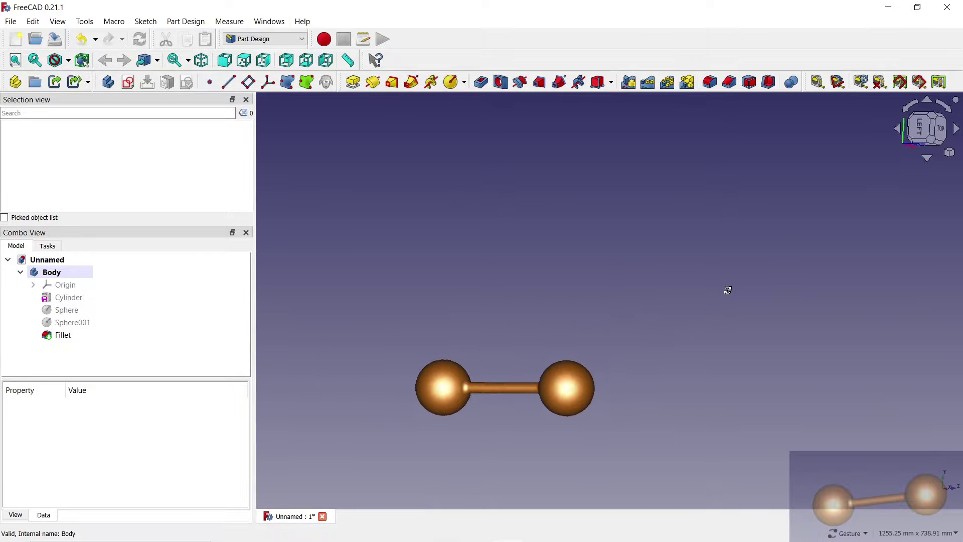
mouse_move(727, 291)
left_mouse_down()
mouse_move(684, 279)
mouse_move(699, 247)
mouse_move(771, 267)
left_mouse_up()
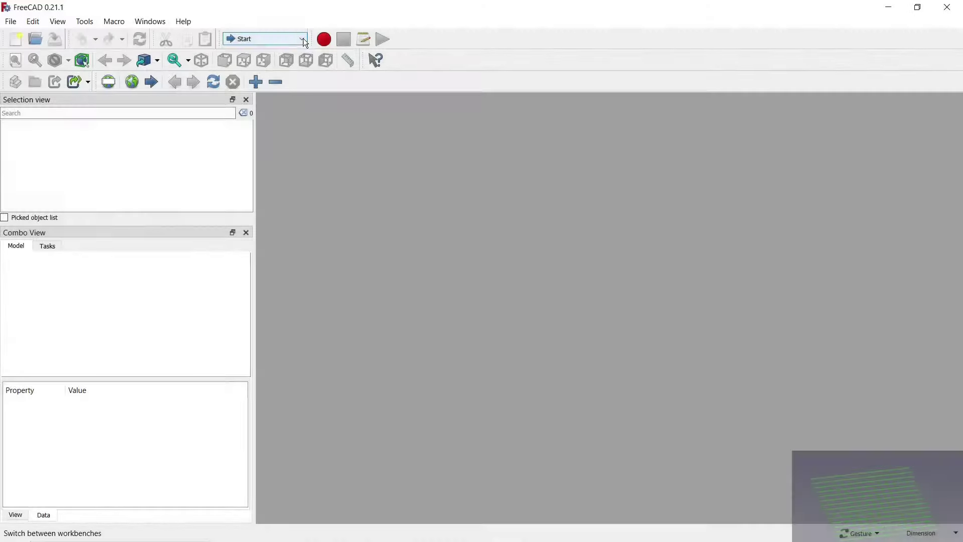
In Part Design, create a new document with a body holding a radius 1, 200 mm tall cylinder
left_click(290, 39)
left_click(275, 108)
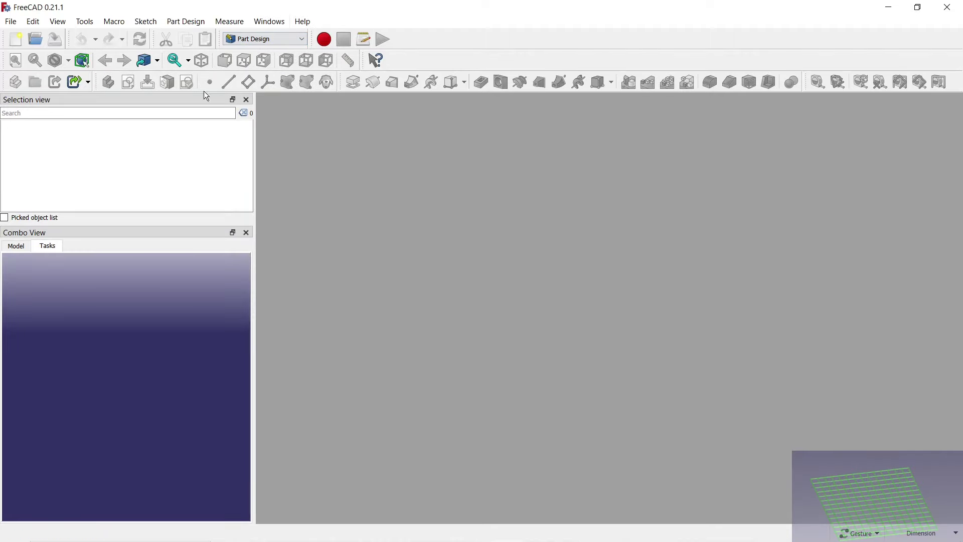
left_click(14, 40)
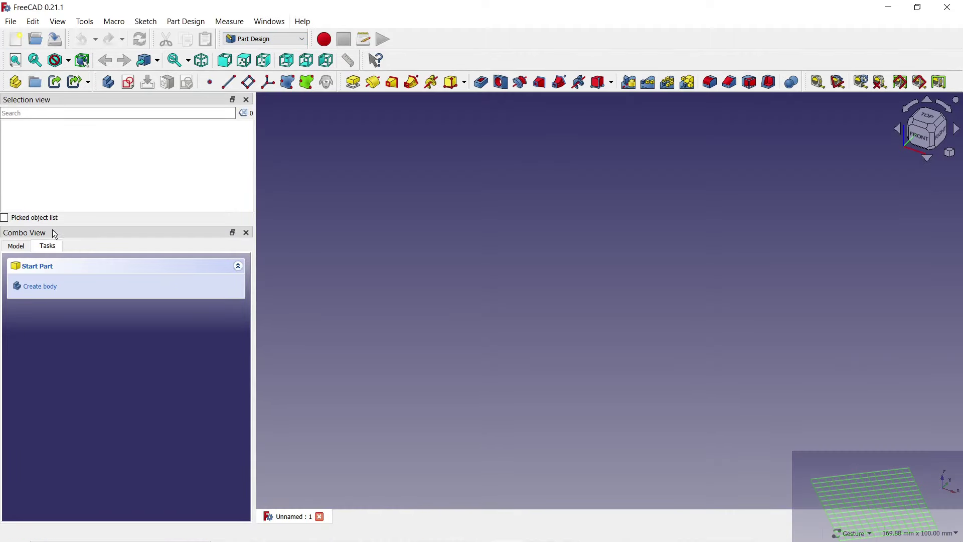
left_click(42, 286)
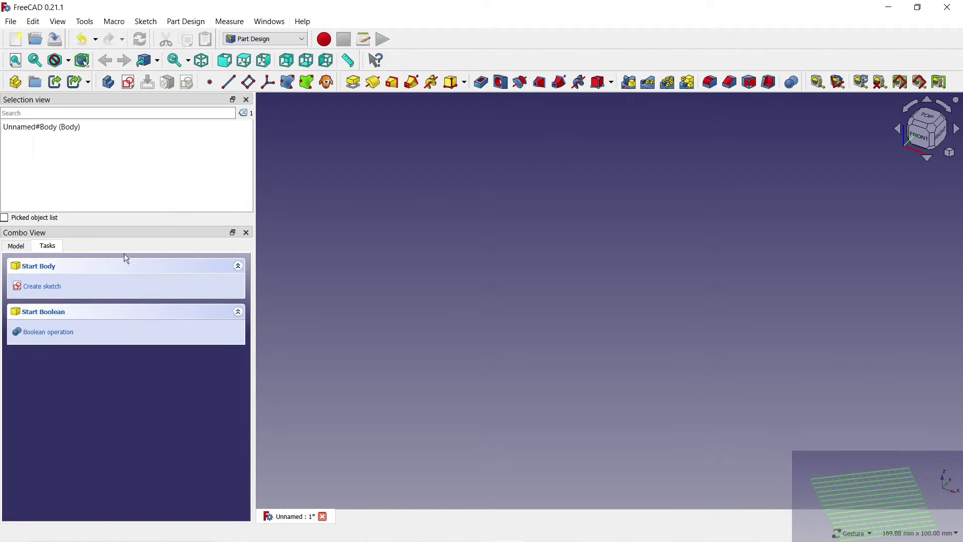
left_click(464, 81)
left_click(473, 113)
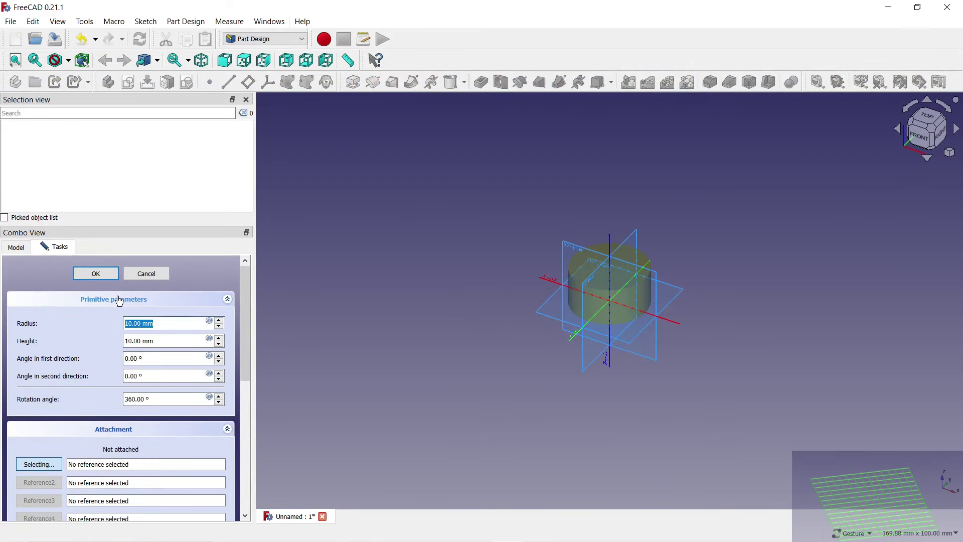
type("1")
key("Tab")
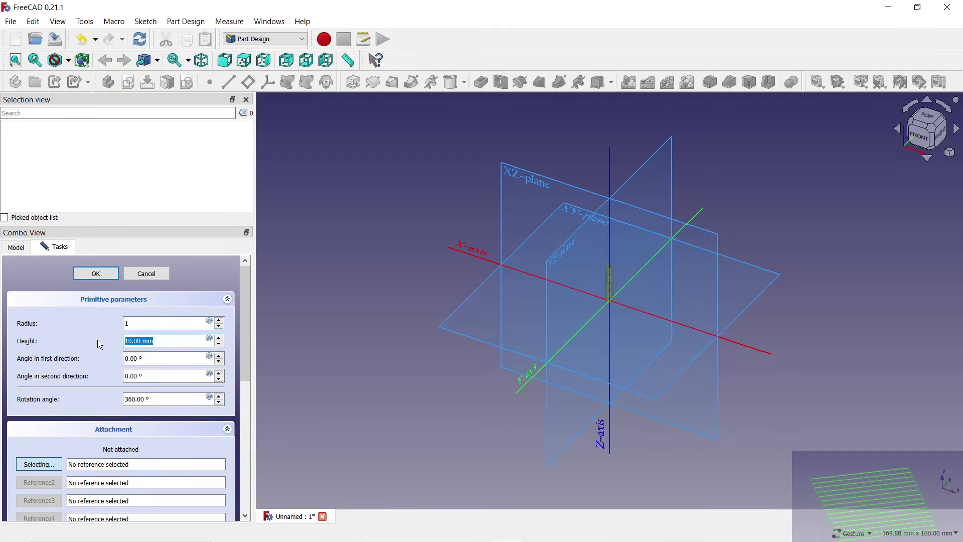
type("200")
left_click(97, 274)
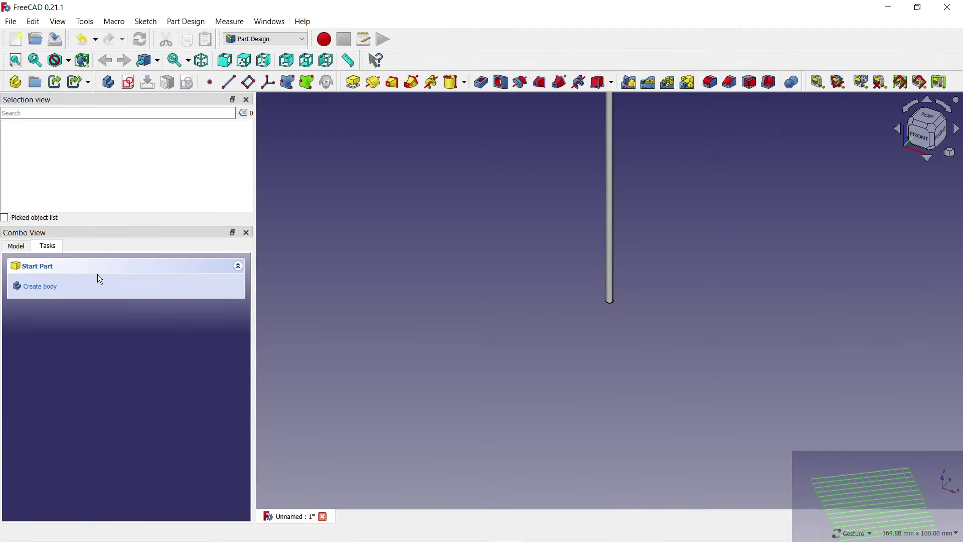
scroll(454, 423, "down", 5)
scroll(454, 423, "up", 3)
scroll(454, 422, "up", 2)
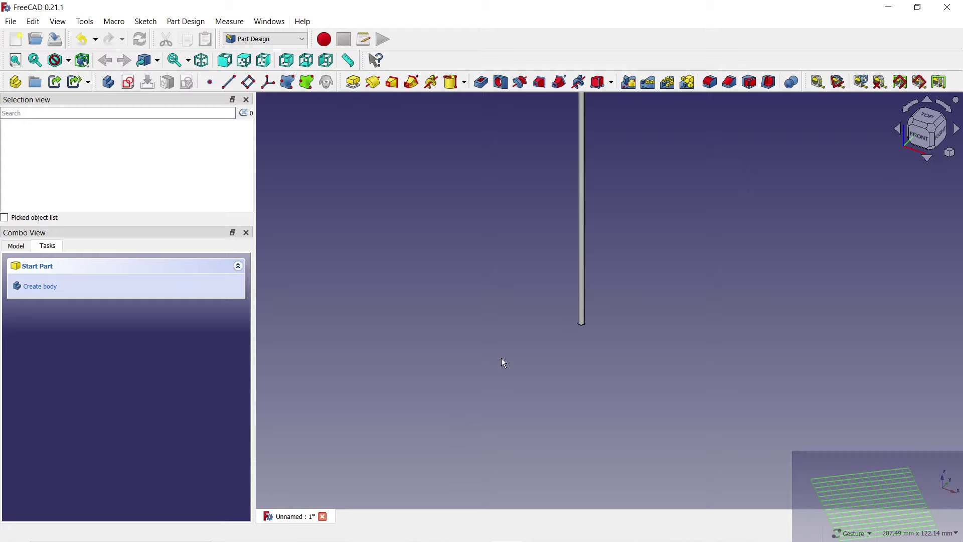
Add a second radius-1 cylinder attached to the XZ plane
left_click(455, 83)
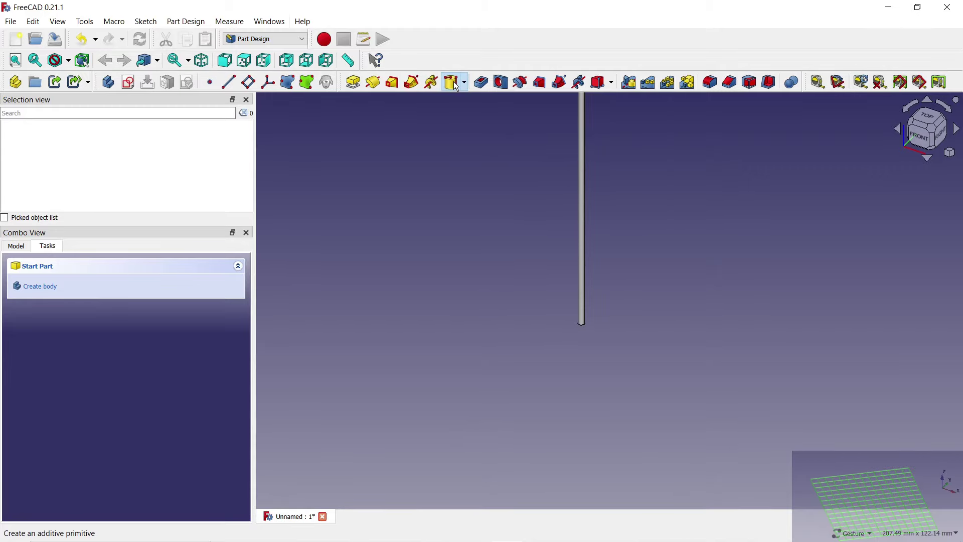
scroll(484, 284, "down", 5)
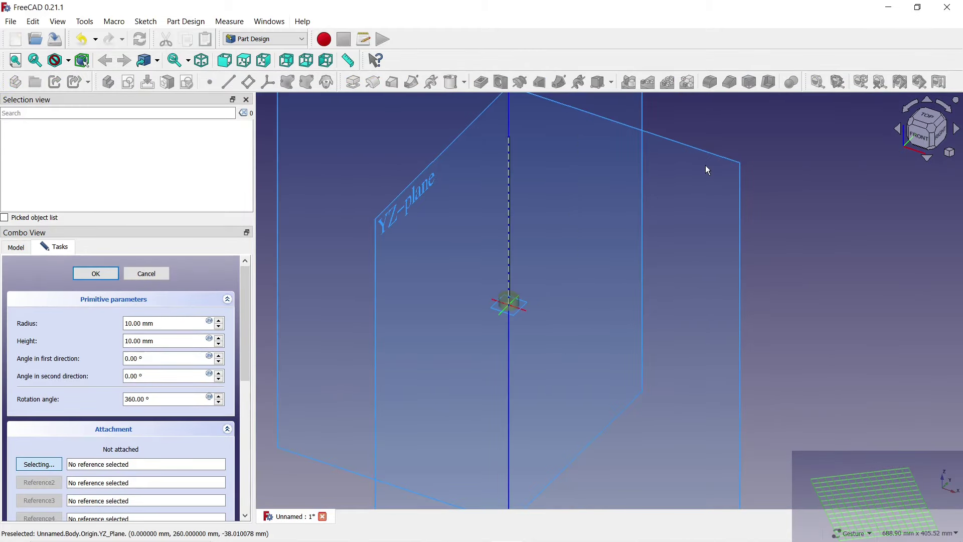
left_click(717, 158)
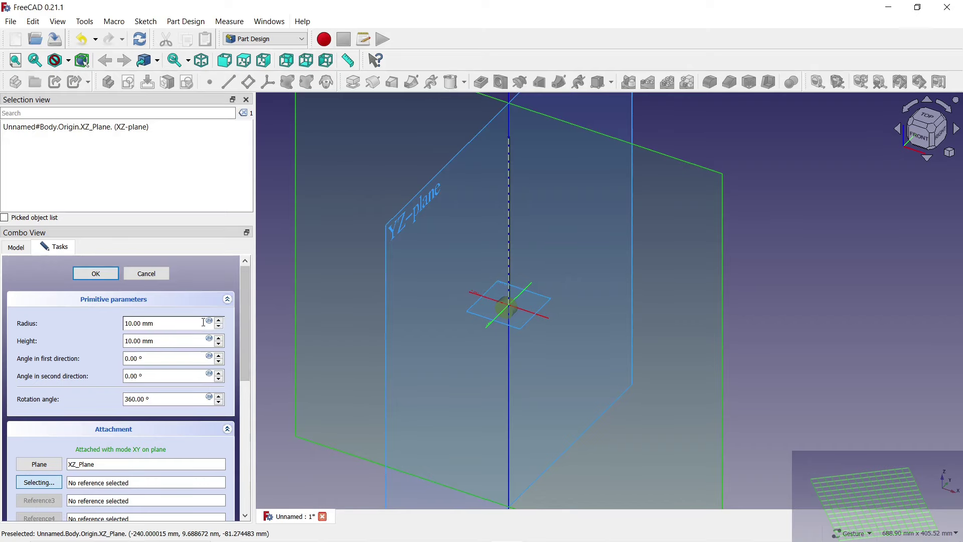
left_click_drag(159, 323, 90, 328)
type("1")
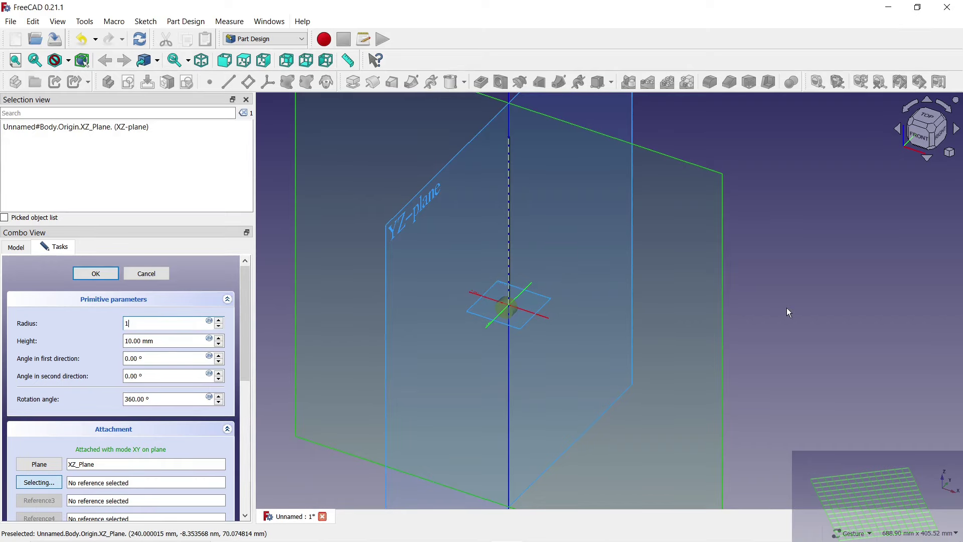
left_click(786, 308)
scroll(517, 302, "up", 3)
mouse_move(516, 303)
left_mouse_down()
mouse_move(666, 319)
mouse_move(452, 321)
left_mouse_up()
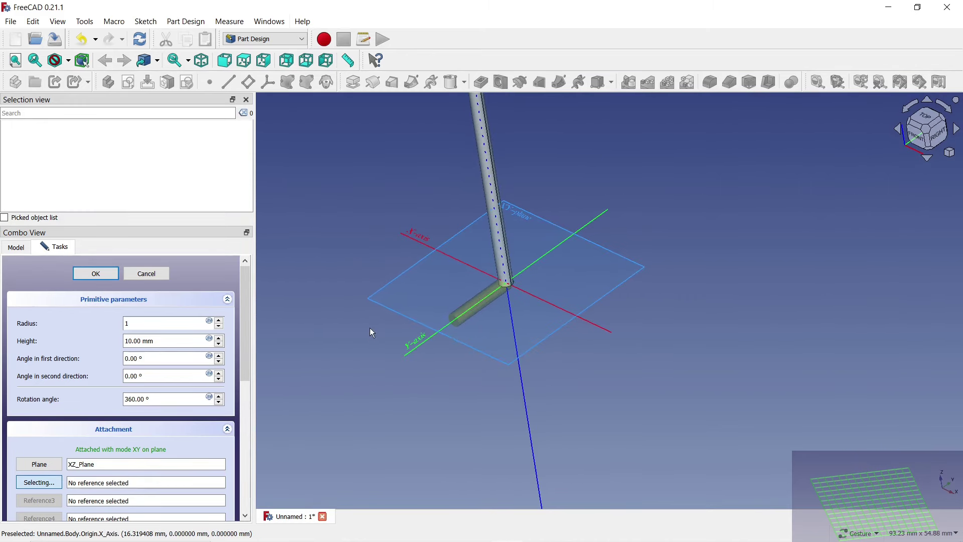
left_click(125, 336)
type("200")
left_click(108, 276)
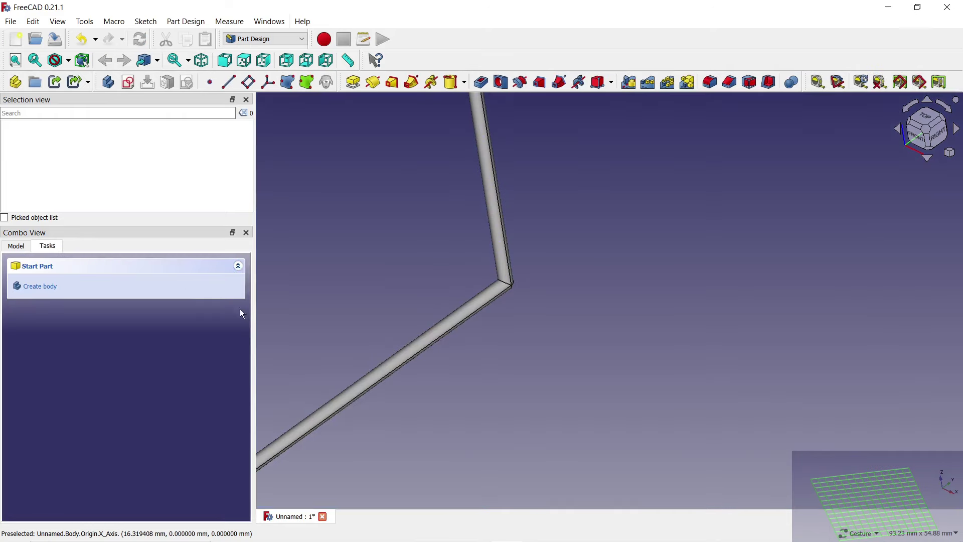
left_click_drag(584, 372, 338, 338)
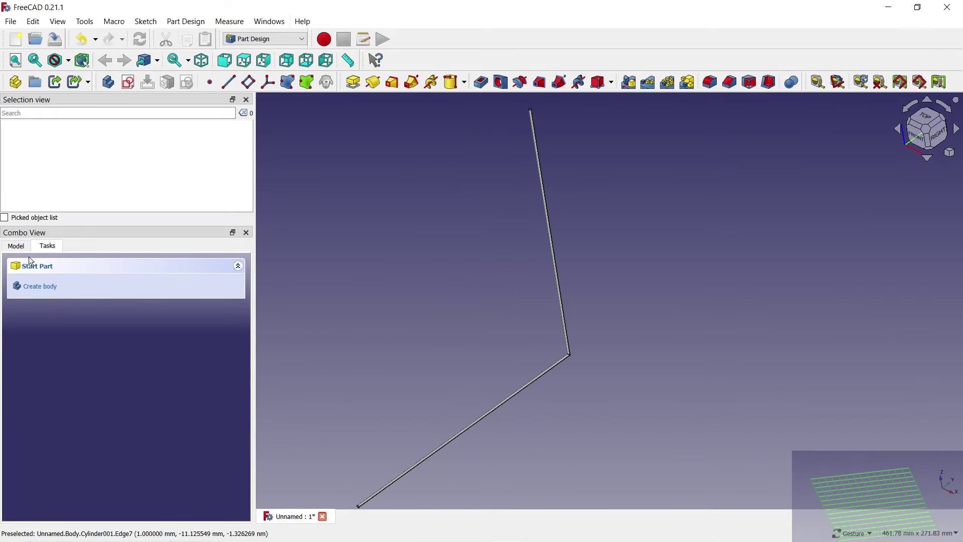
Create a LinearPattern of the upright Cylinder along the Y axis
left_click(16, 246)
left_click(69, 298)
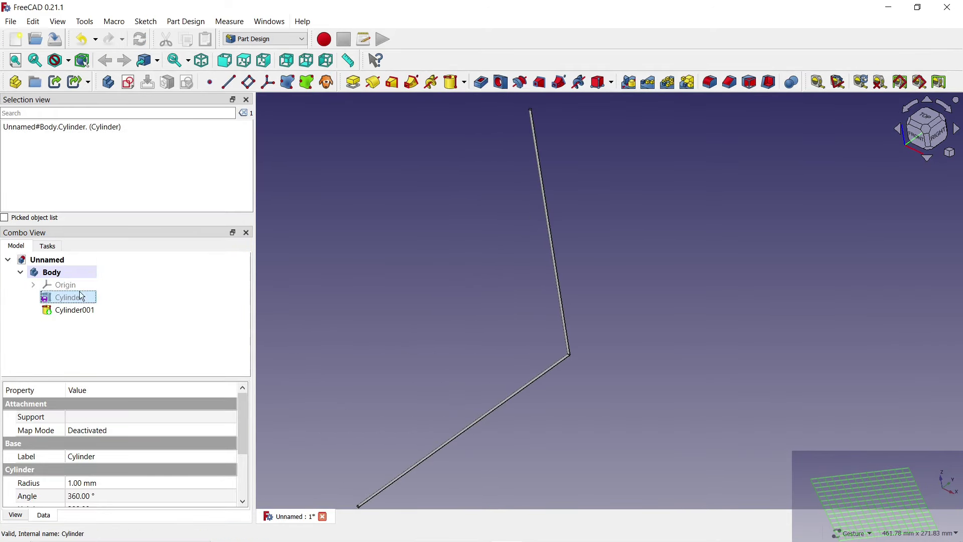
left_click(650, 86)
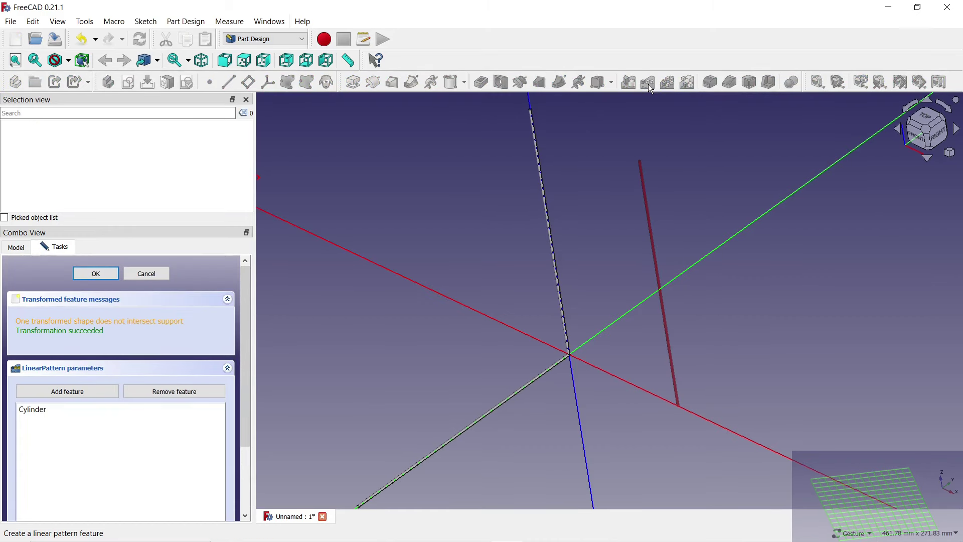
scroll(651, 136, "down", 2)
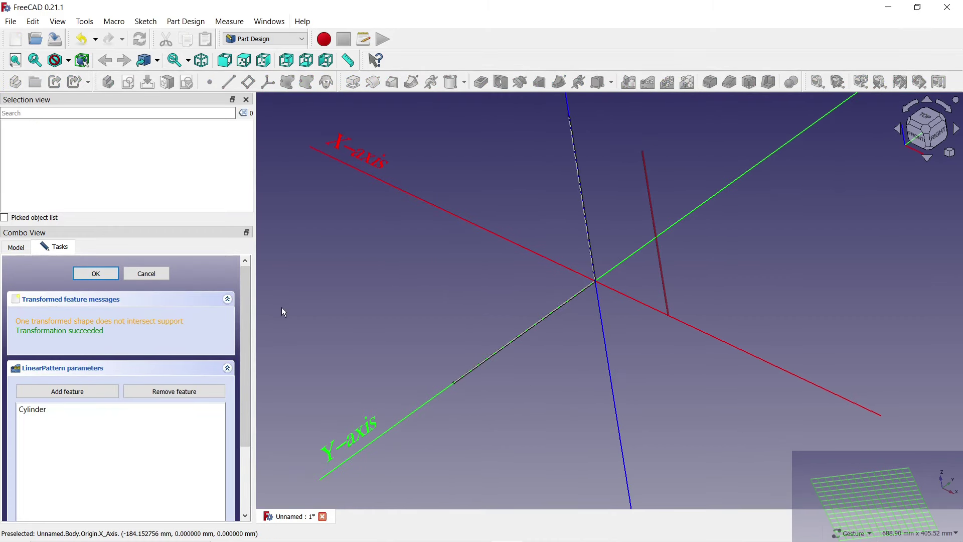
left_click_drag(247, 318, 246, 419)
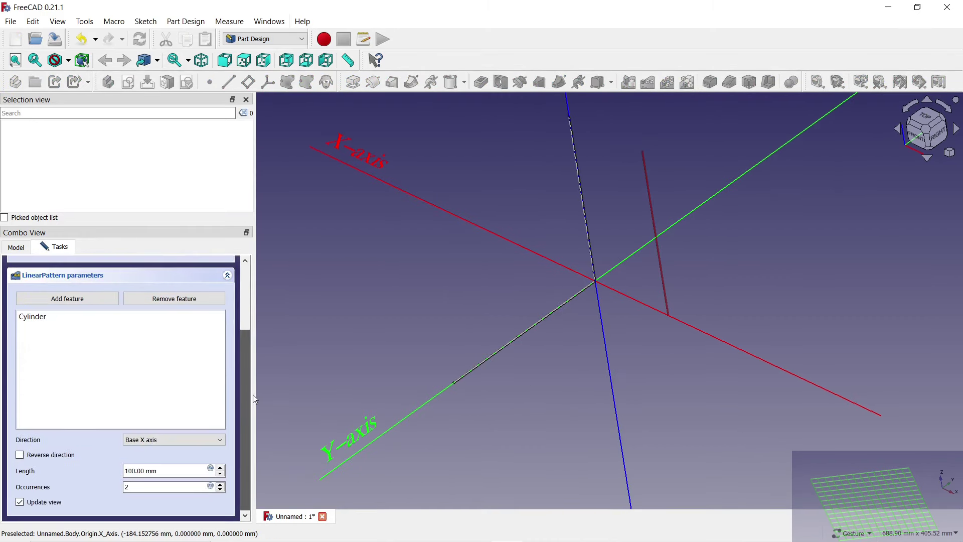
left_click(221, 438)
left_click(198, 473)
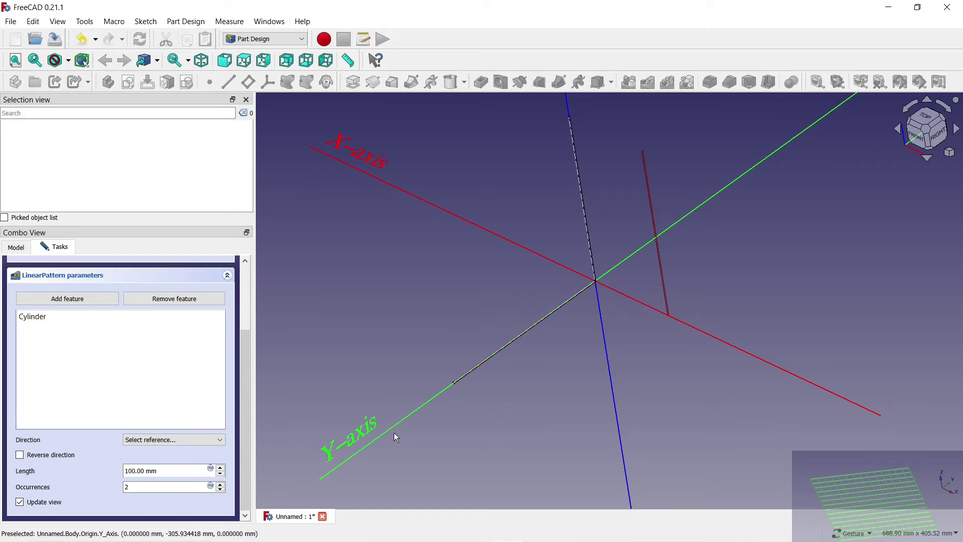
left_click(412, 411)
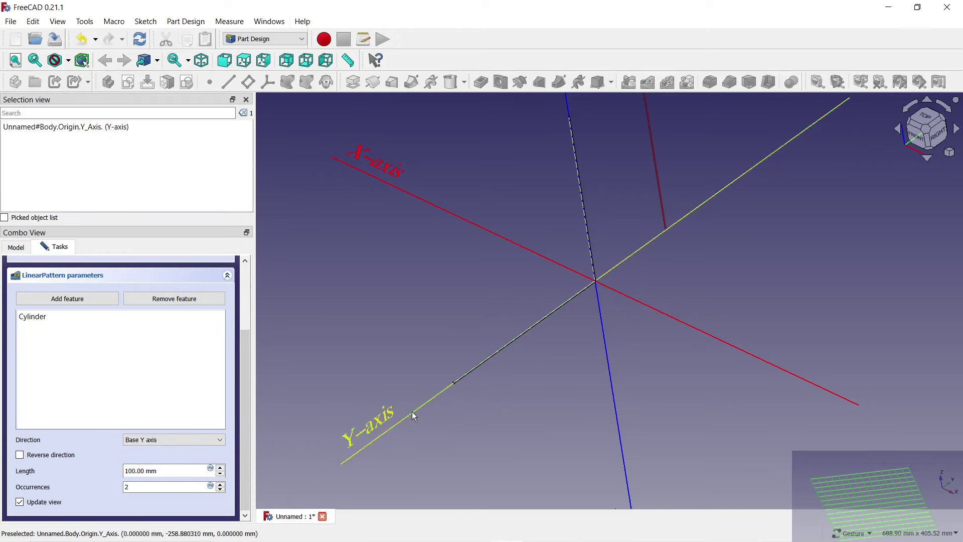
Reverse the pattern direction and set 15 occurrences over 200 mm
left_click(20, 455)
key("Tab")
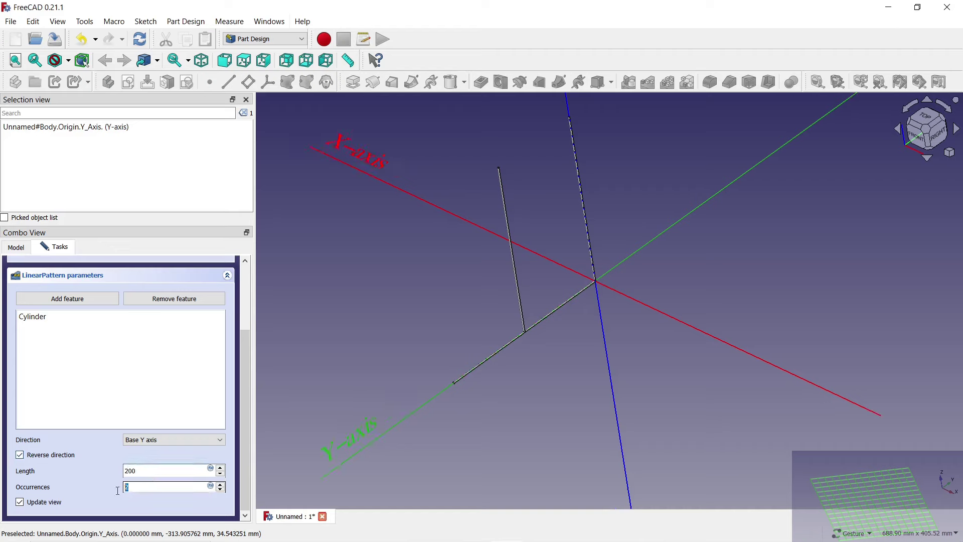
type("15")
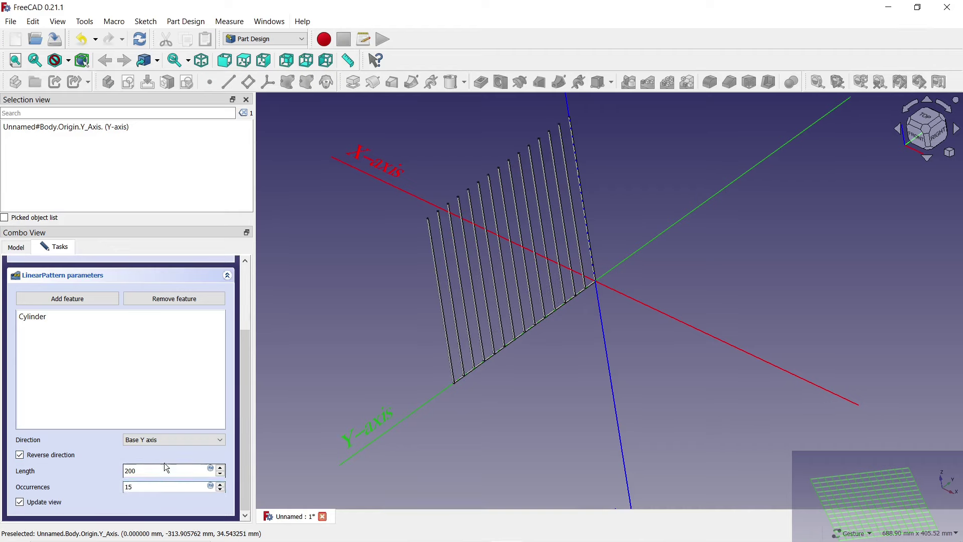
scroll(242, 422, "up", 5)
left_click(107, 277)
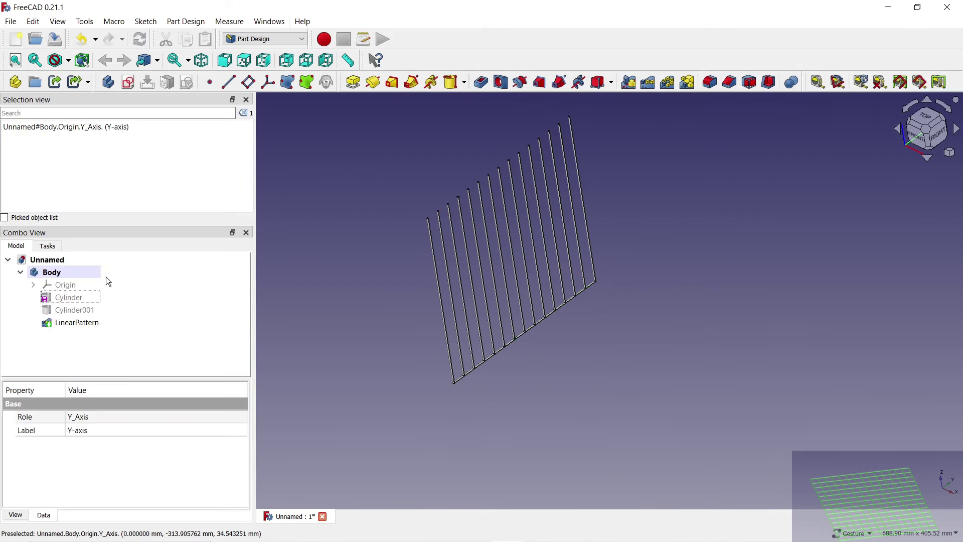
left_click(72, 310)
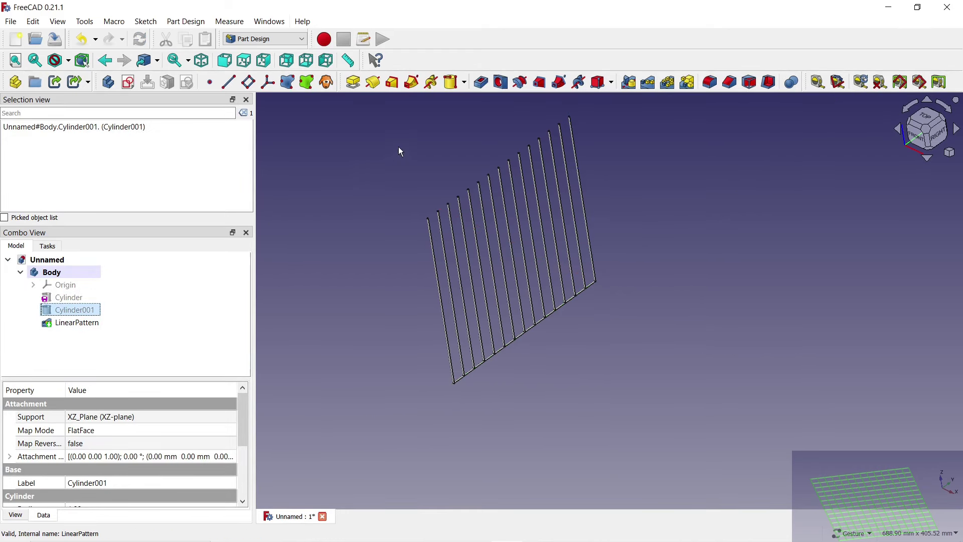
Linear-pattern Cylinder001 along the Z axis over 200 mm with 15 occurrences
left_click(646, 83)
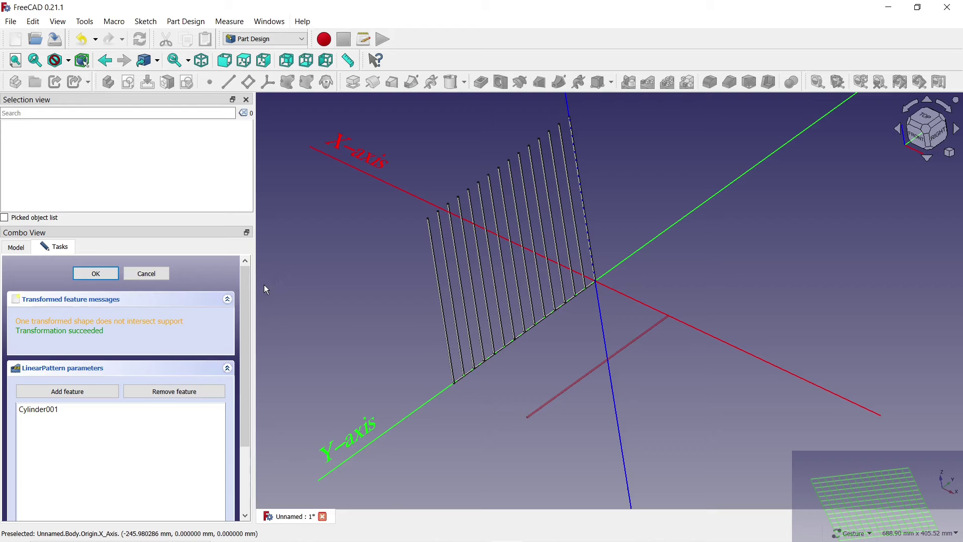
scroll(248, 341, "down", 2)
scroll(249, 345, "down", 1)
left_click(201, 440)
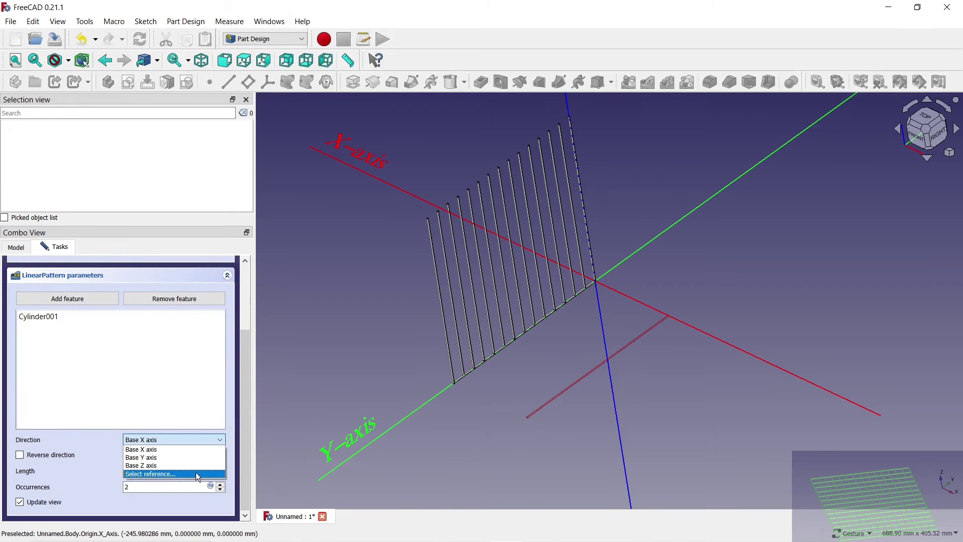
left_click(195, 471)
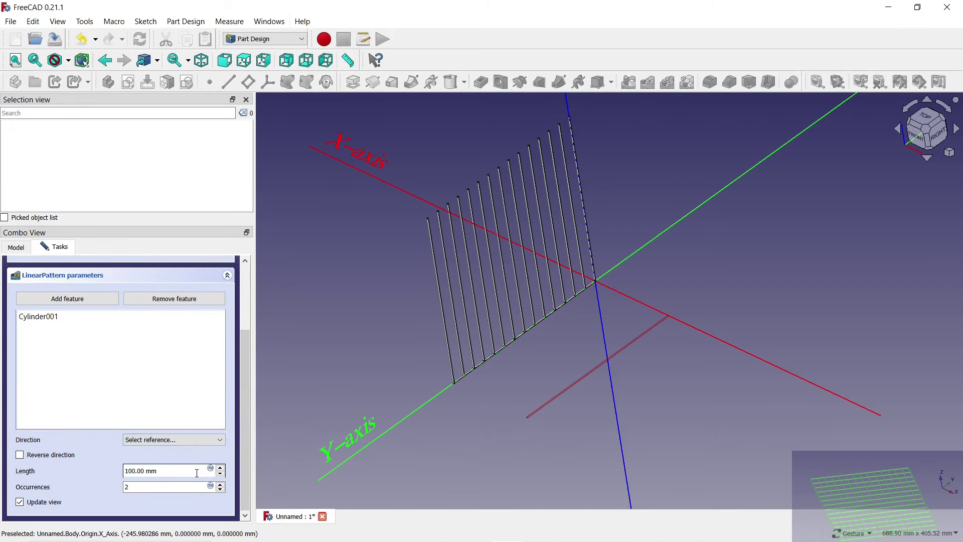
left_click(602, 327)
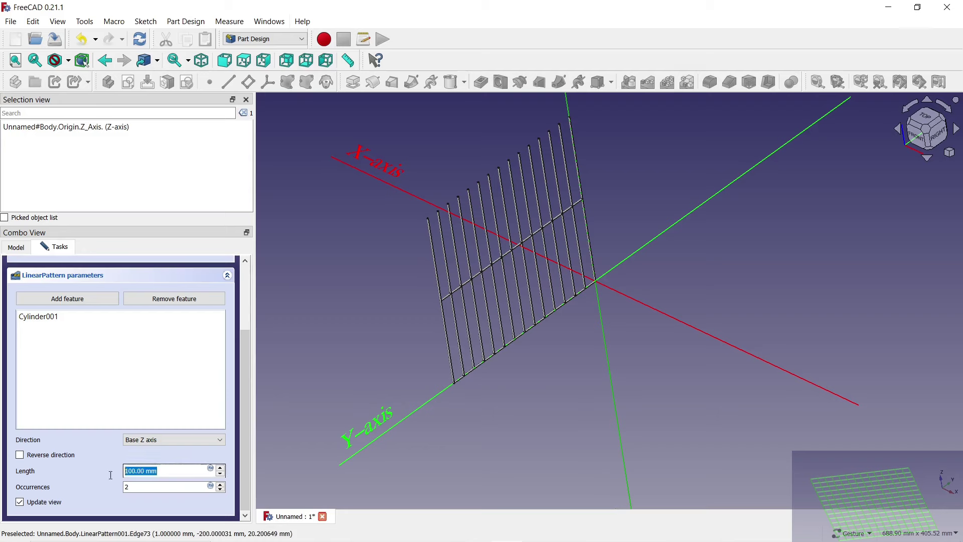
type("200")
double_click(147, 484)
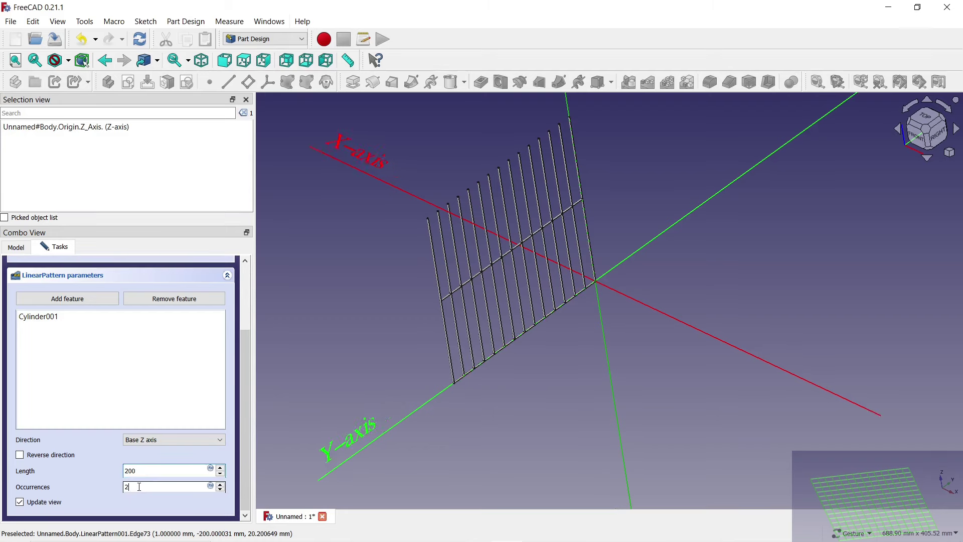
type("15")
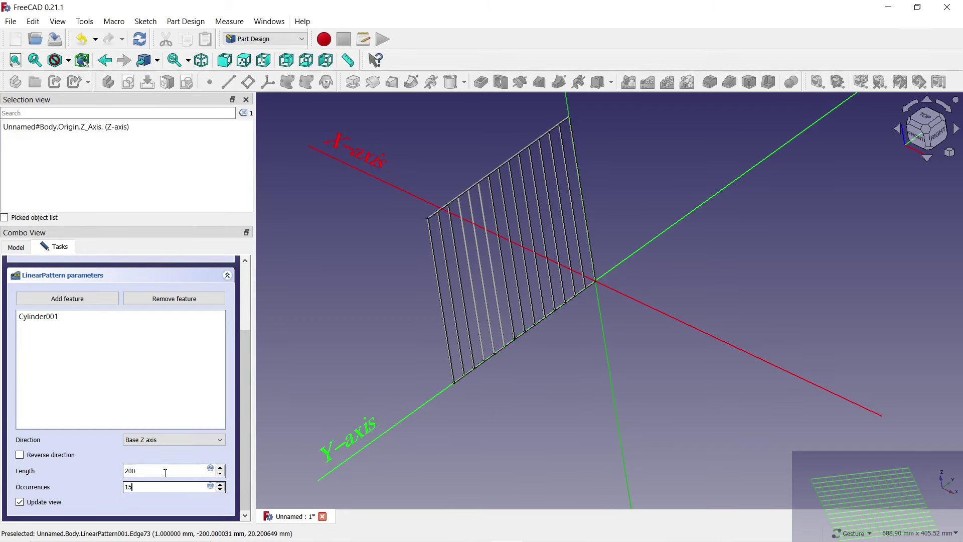
left_click(166, 473)
Orbit and zoom around the completed square grid, then select Cylinder001
left_click_drag(246, 441, 248, 374)
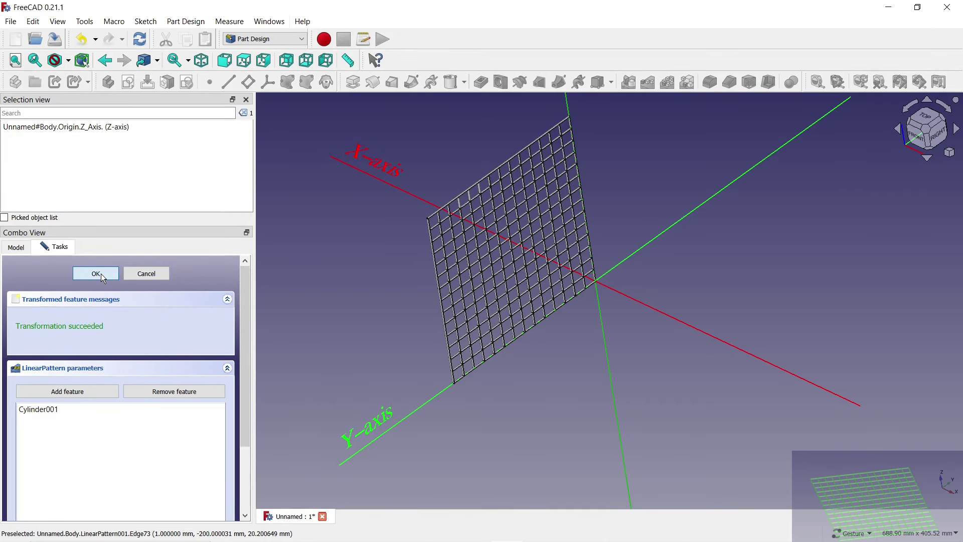
left_click_drag(603, 331, 540, 318)
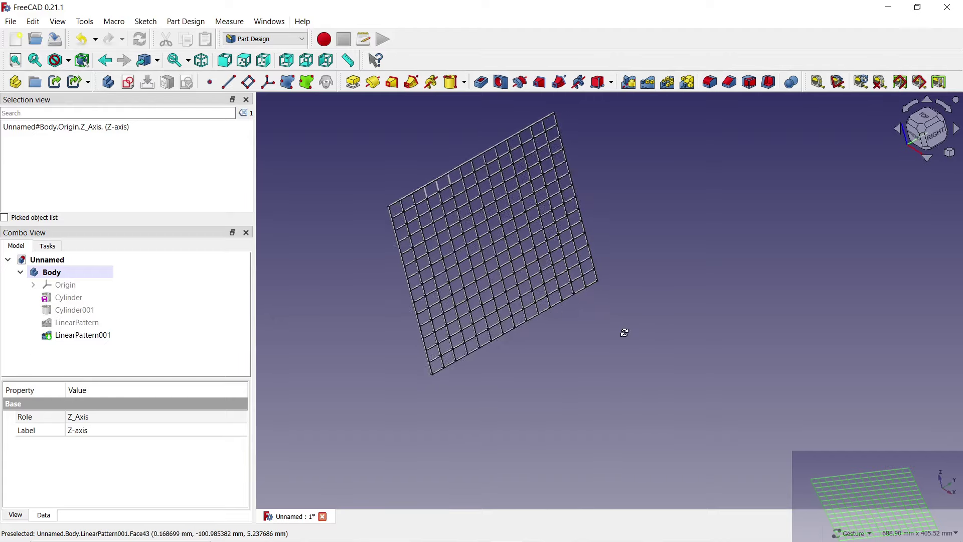
scroll(615, 290, "up", 2)
scroll(594, 310, "up", 1)
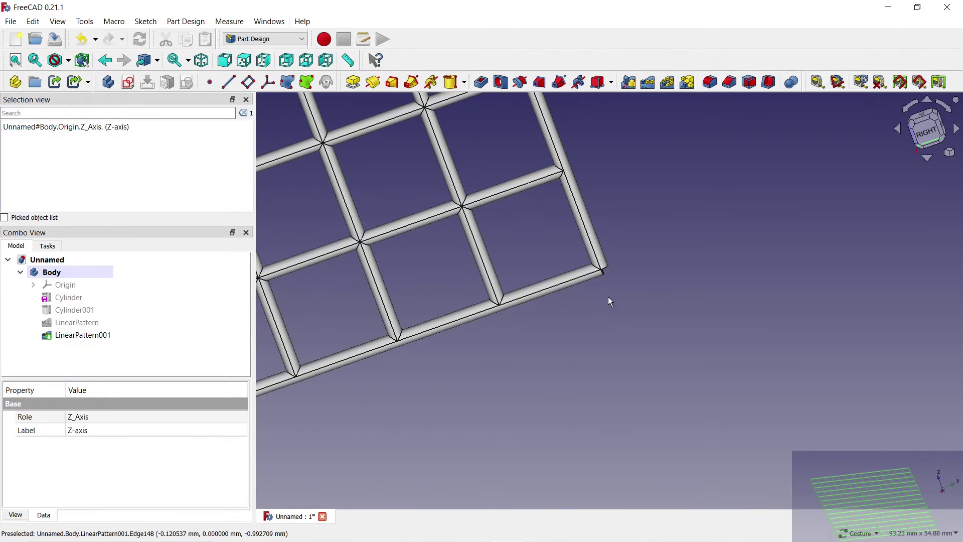
scroll(607, 298, "up", 1)
scroll(622, 270, "up", 1)
scroll(622, 269, "down", 2)
scroll(621, 268, "down", 1)
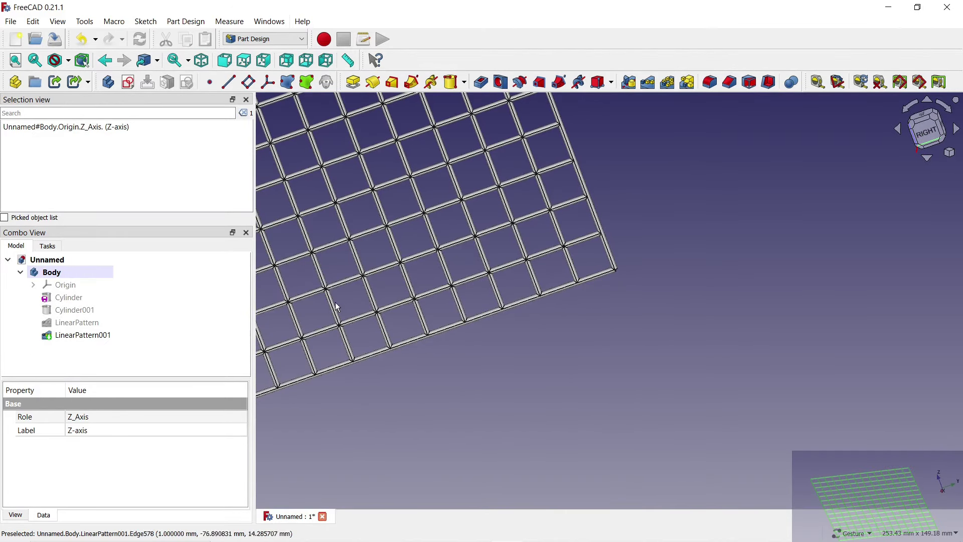
left_click(87, 317)
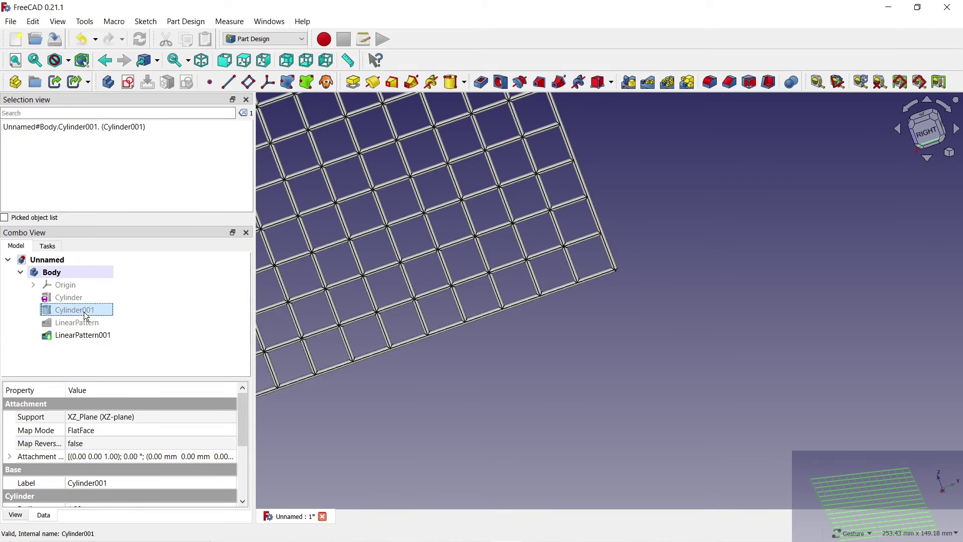
Raise Cylinder001's height to 202 mm and set its attachment z offset to -1 mm
double_click(87, 317)
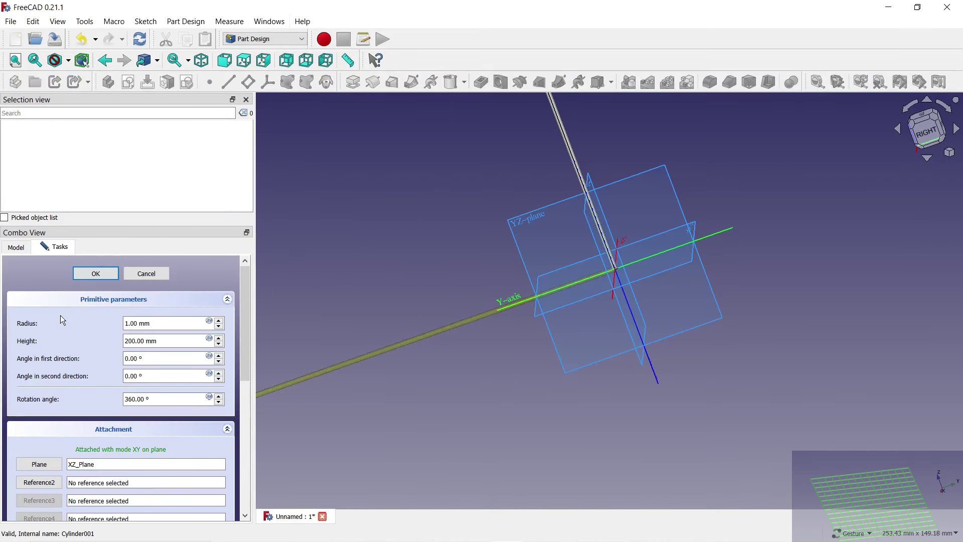
left_click(219, 338)
left_click_drag(242, 323, 255, 460)
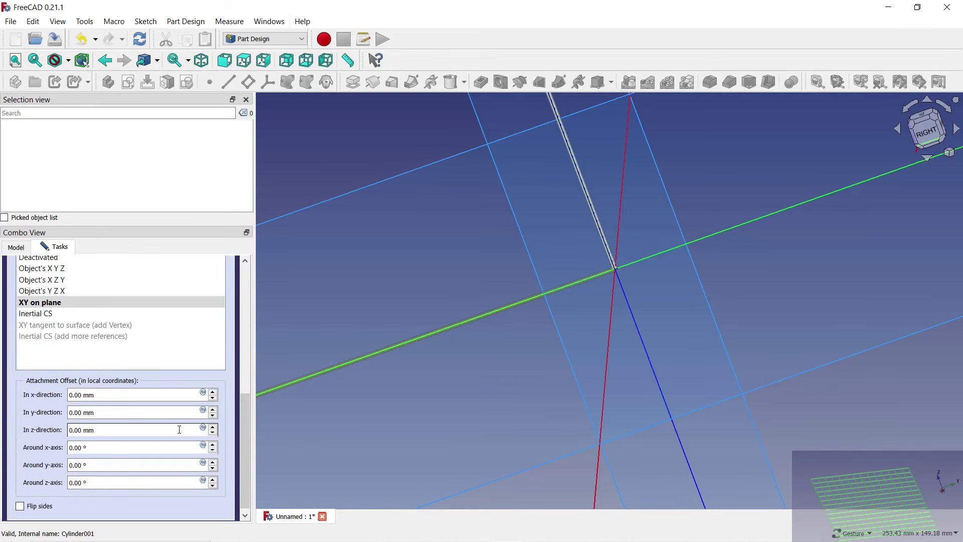
left_click(212, 434)
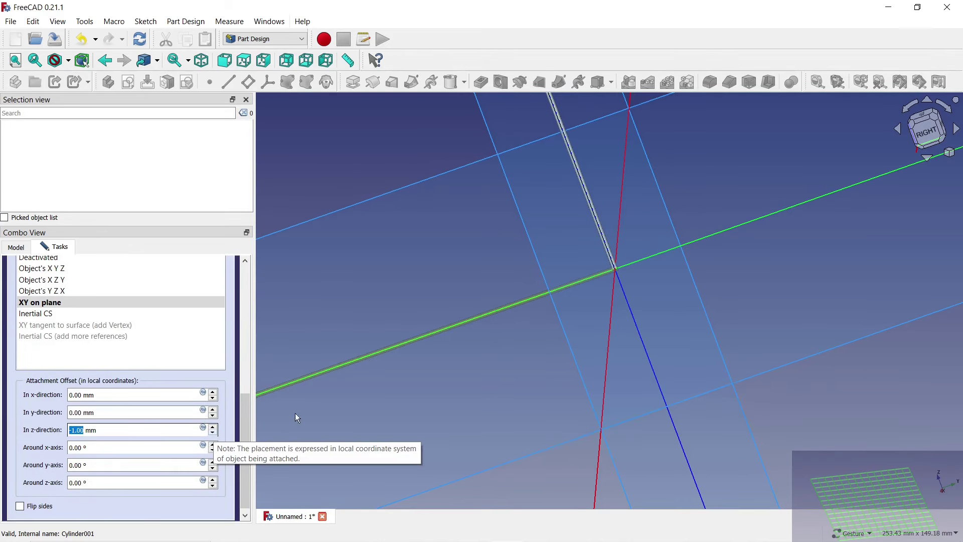
scroll(417, 327, "down", 2)
scroll(417, 327, "down", 2)
scroll(421, 326, "down", 1)
scroll(422, 326, "up", 1)
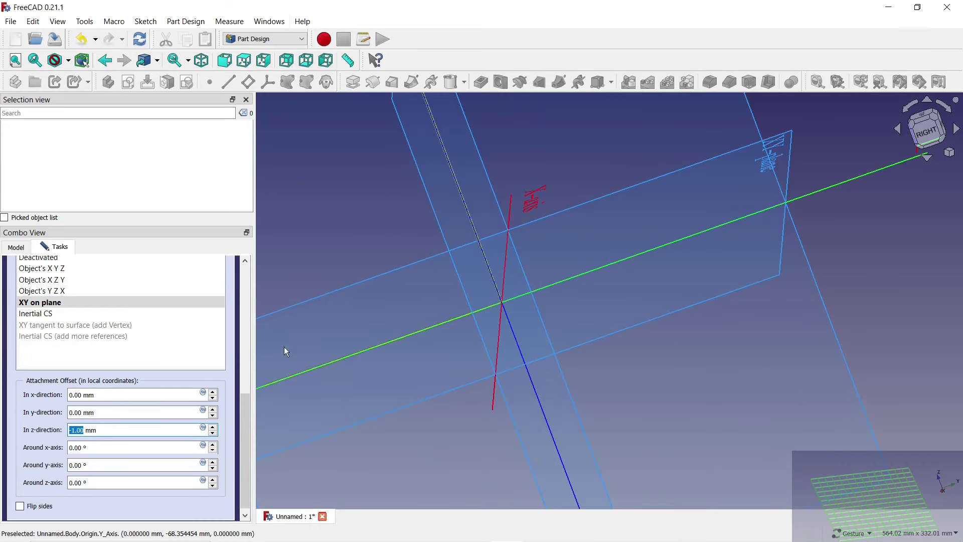
scroll(501, 284, "up", 3)
scroll(504, 239, "up", 2)
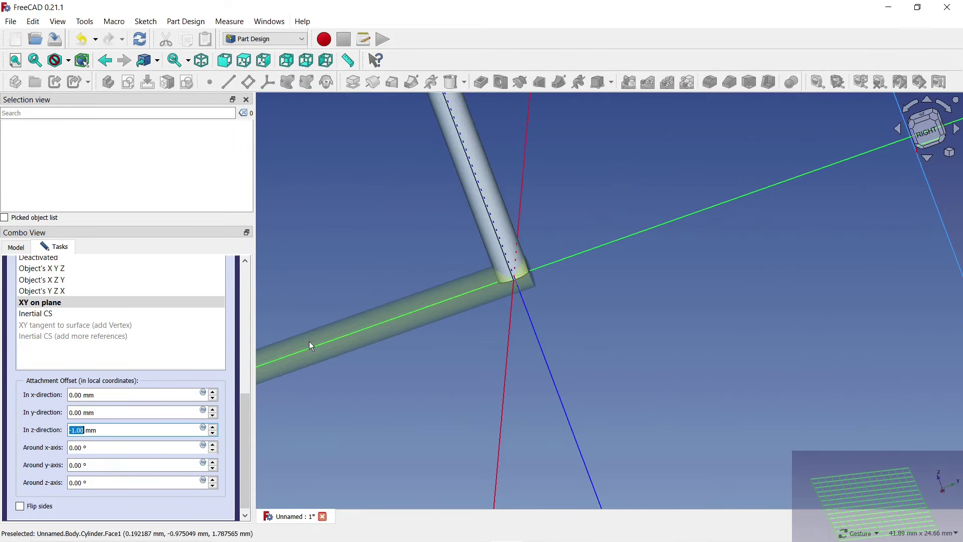
left_click_drag(244, 431, 245, 311)
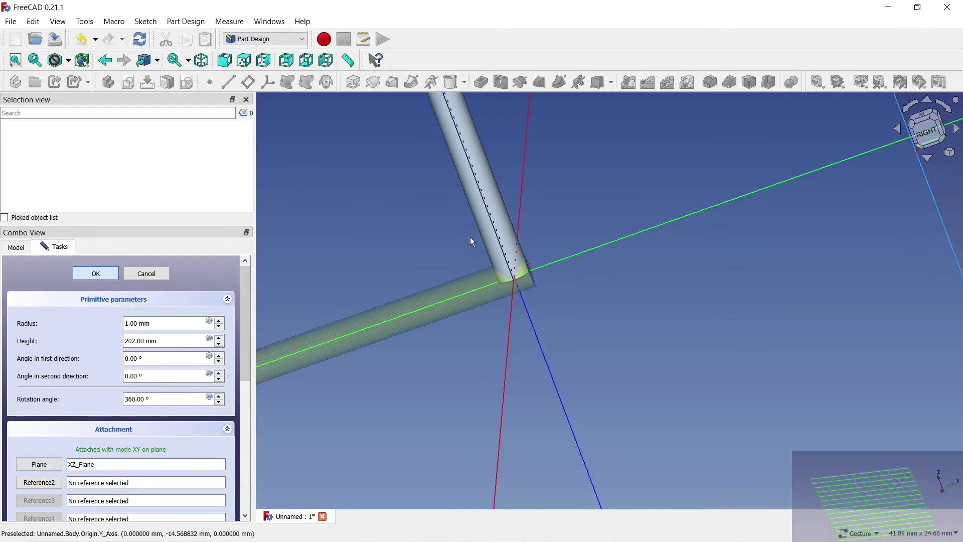
key("Return")
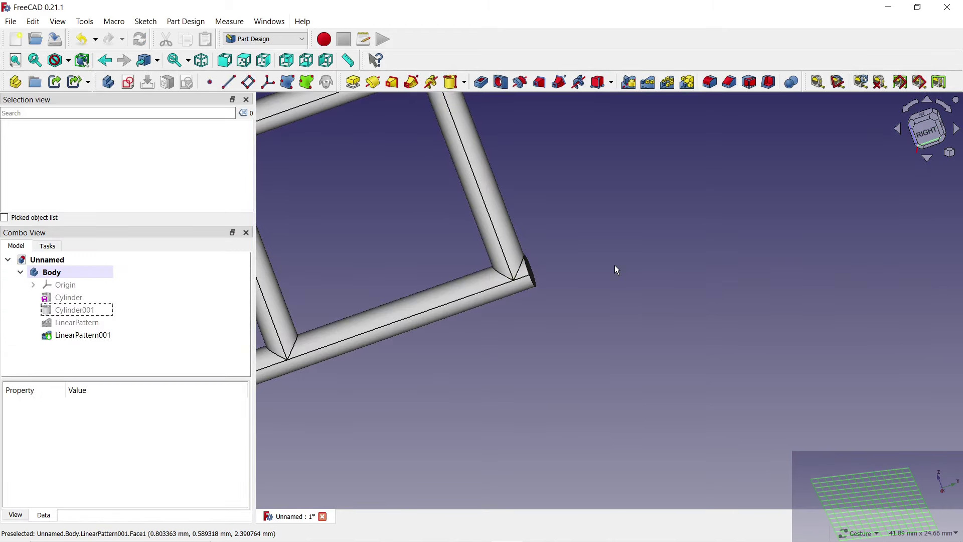
scroll(618, 265, "down", 3)
scroll(620, 264, "down", 2)
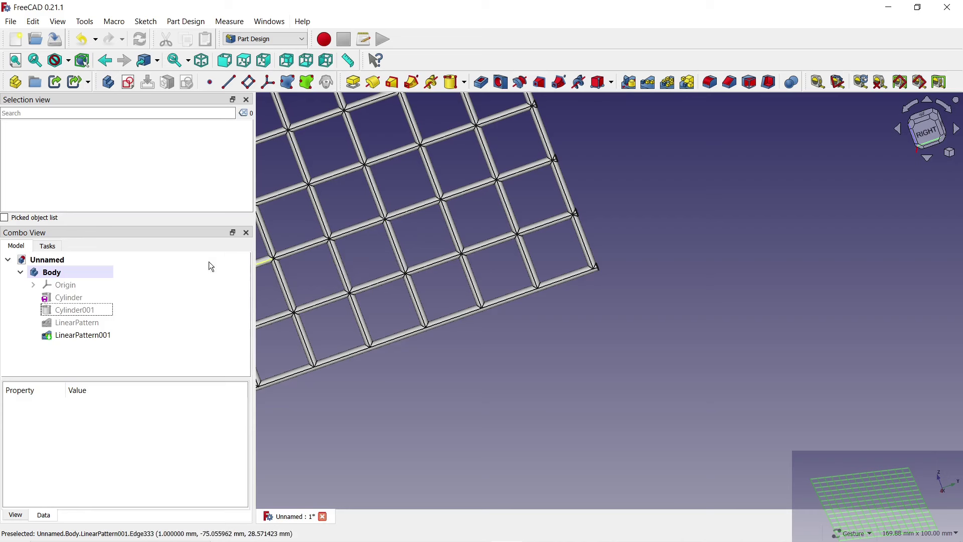
Set the Body's display to Shaded, material Chrome, and shape colour #00ff00
right_click(57, 273)
left_click(100, 313)
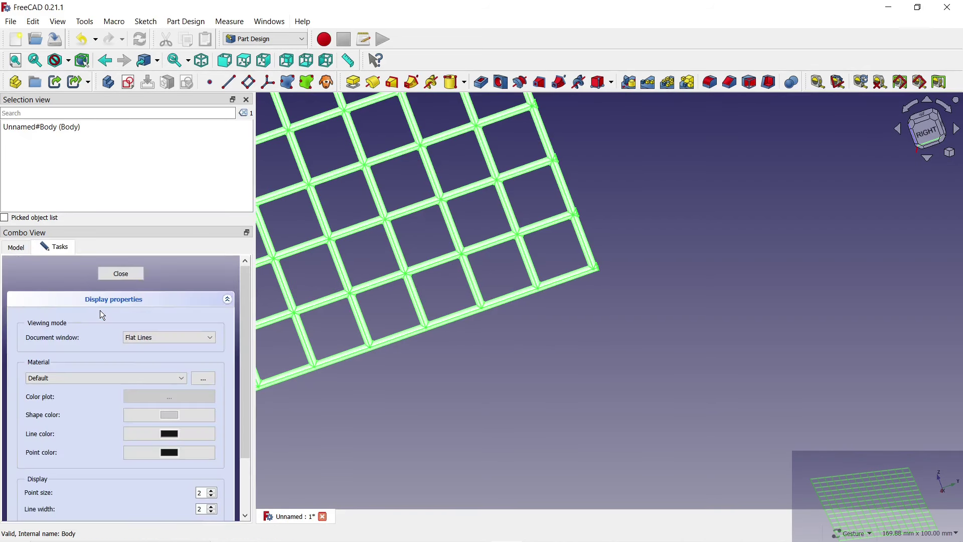
left_click(147, 337)
left_click(142, 355)
left_click(108, 377)
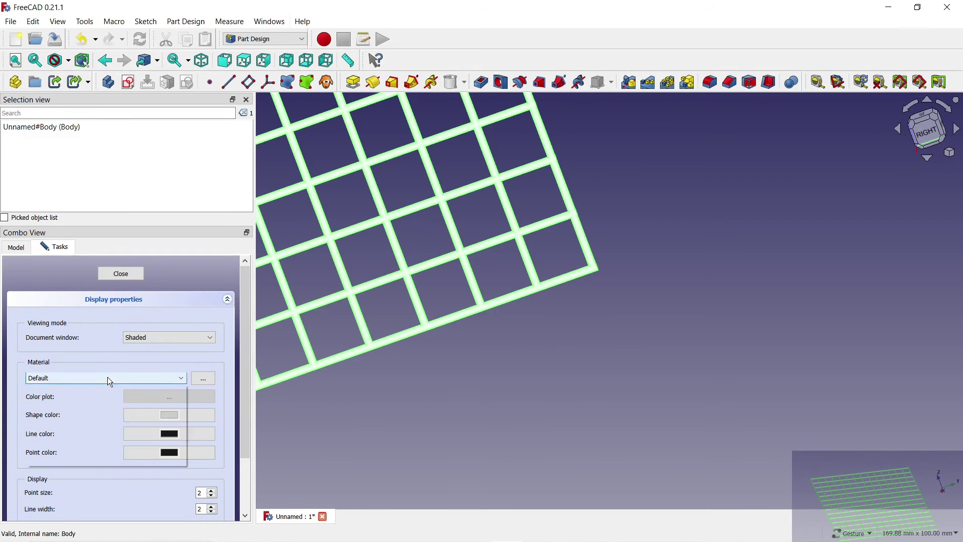
left_click(76, 429)
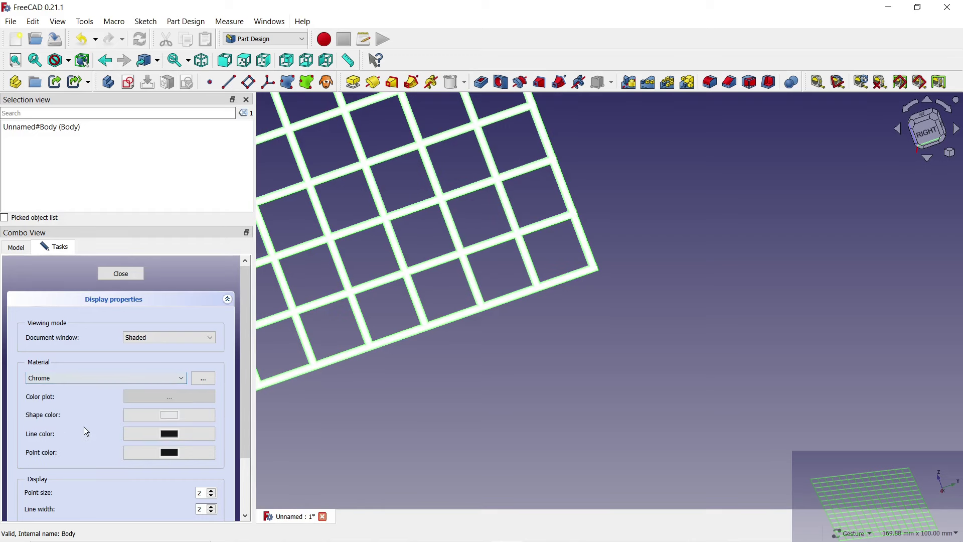
left_click(169, 414)
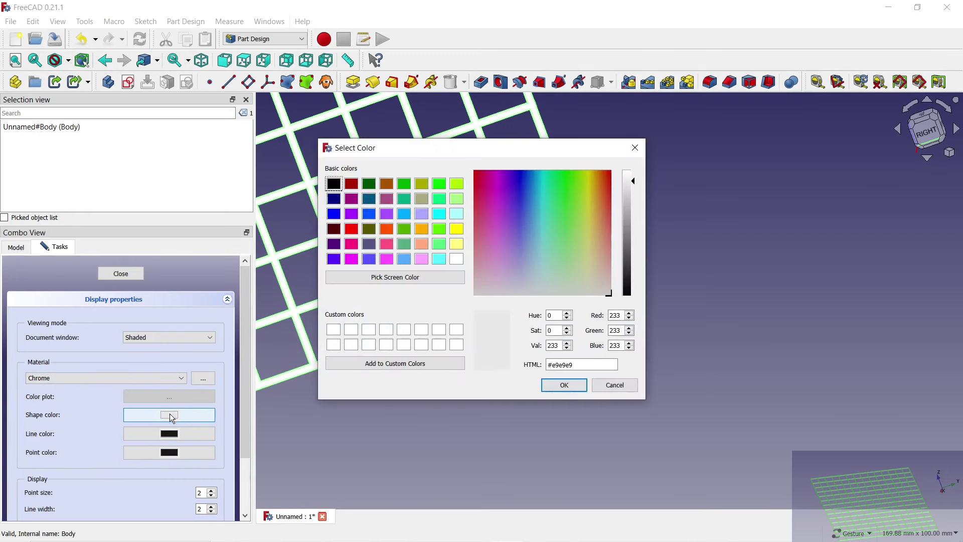
left_click(441, 184)
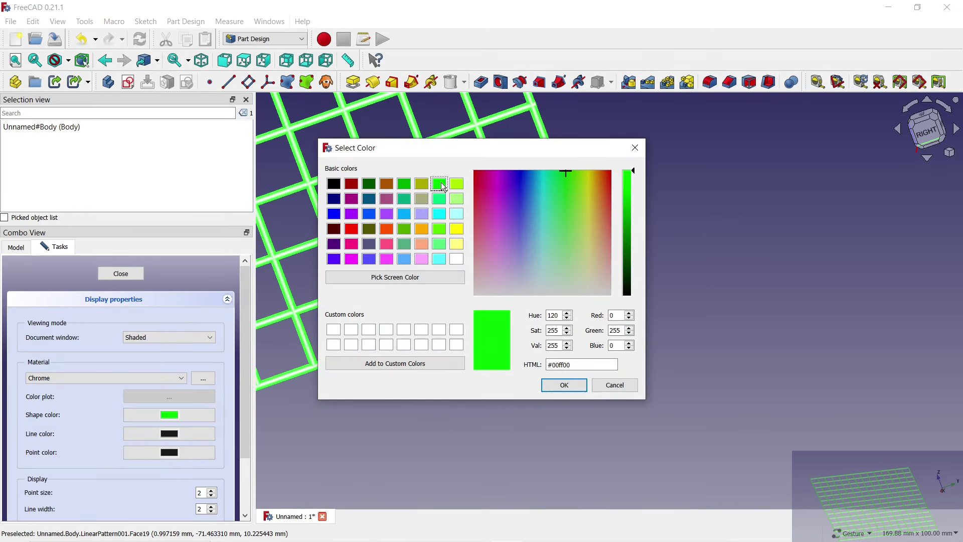
left_click(557, 386)
left_click(125, 275)
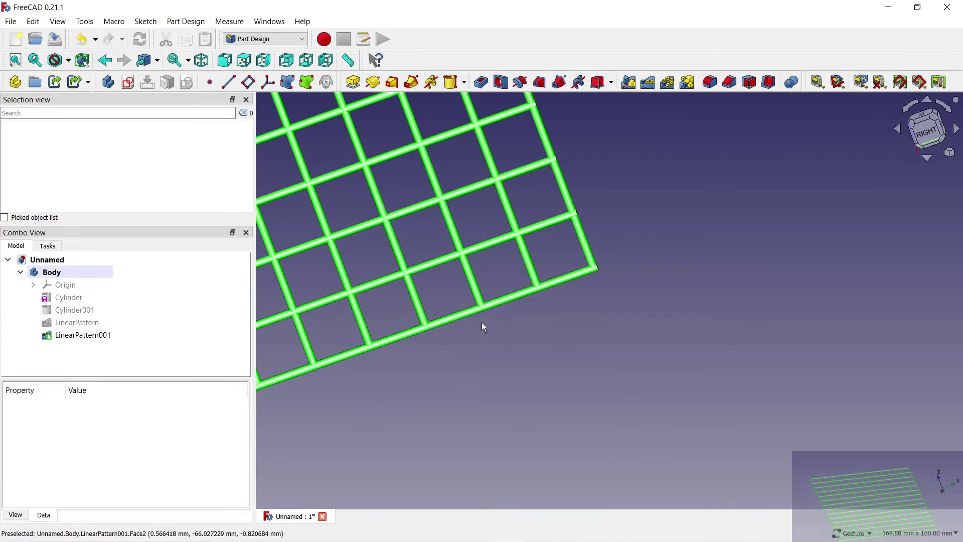
scroll(568, 271, "up", 2)
scroll(577, 273, "down", 4)
scroll(577, 295, "down", 2)
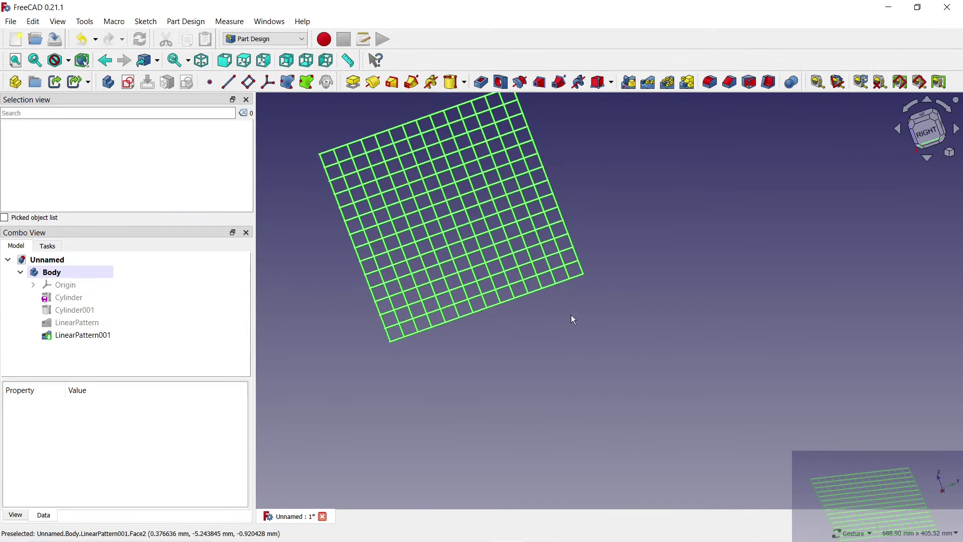
mouse_move(572, 318)
left_mouse_down()
mouse_move(525, 316)
mouse_move(548, 254)
left_mouse_up()
scroll(480, 252, "up", 2)
scroll(480, 252, "up", 1)
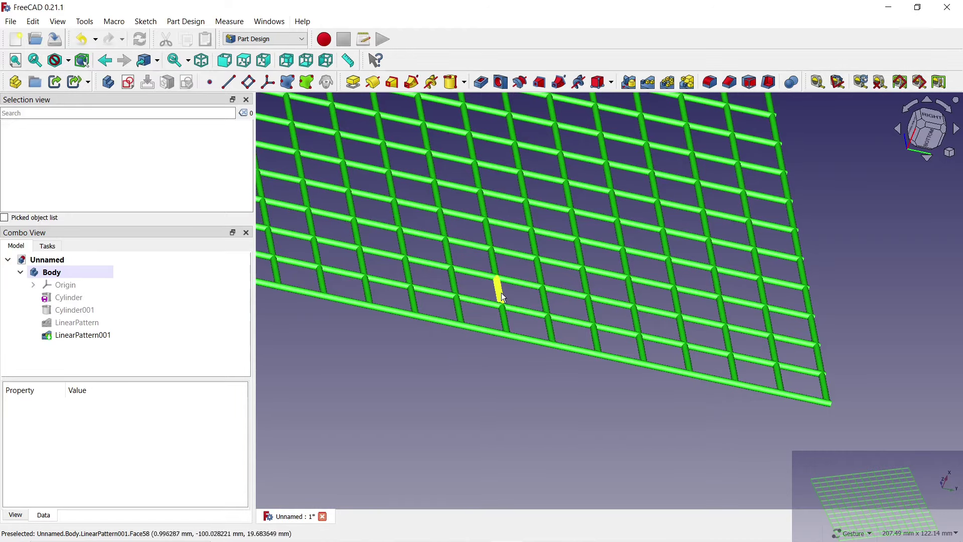
scroll(538, 316, "down", 3)
mouse_move(538, 316)
left_mouse_down()
mouse_move(647, 314)
mouse_move(604, 370)
mouse_move(576, 245)
left_mouse_up()
scroll(576, 245, "up", 3)
scroll(563, 262, "up", 2)
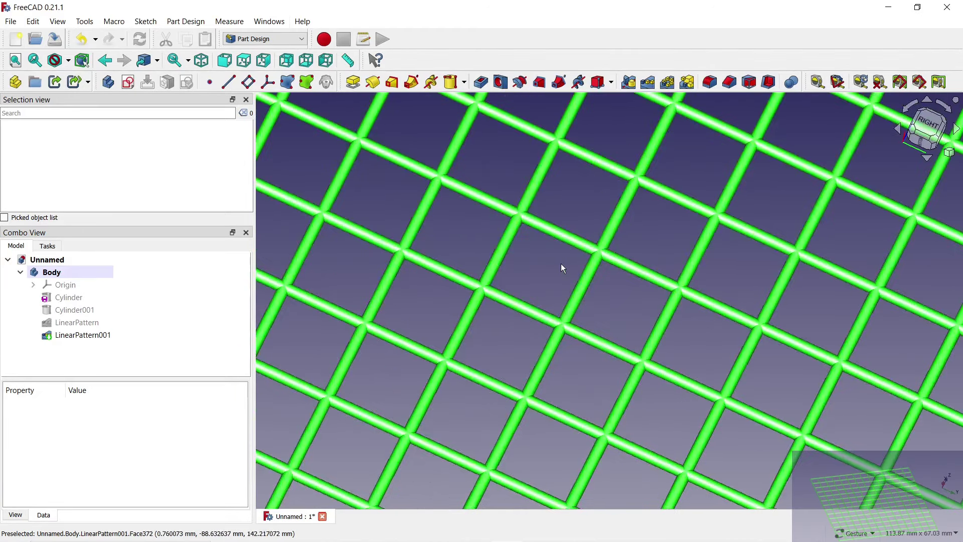